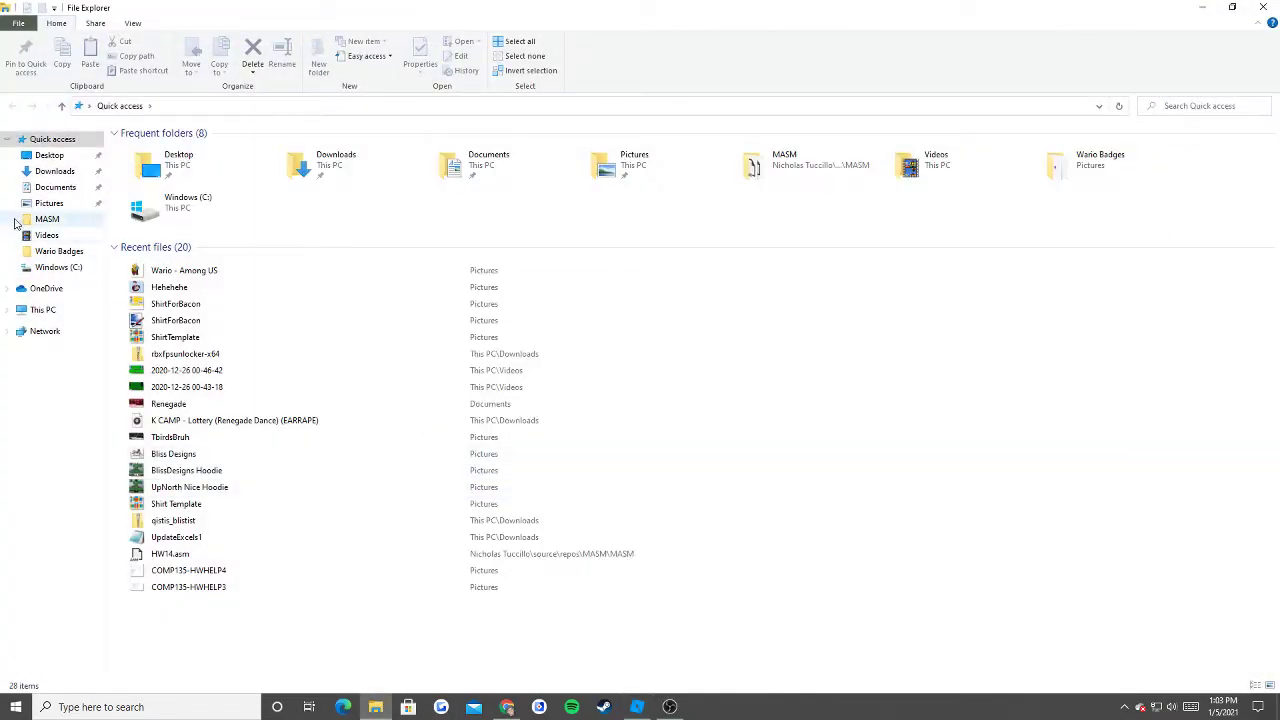
Insert taro_for_animations.rbxm from the Downloads folder into the place as a starter-pack tool, and move Taro to Workspace with its contents expanded.
{"action": "left_click", "coordinate": [58, 172]}
{"action": "left_click", "coordinate": [176, 168]}
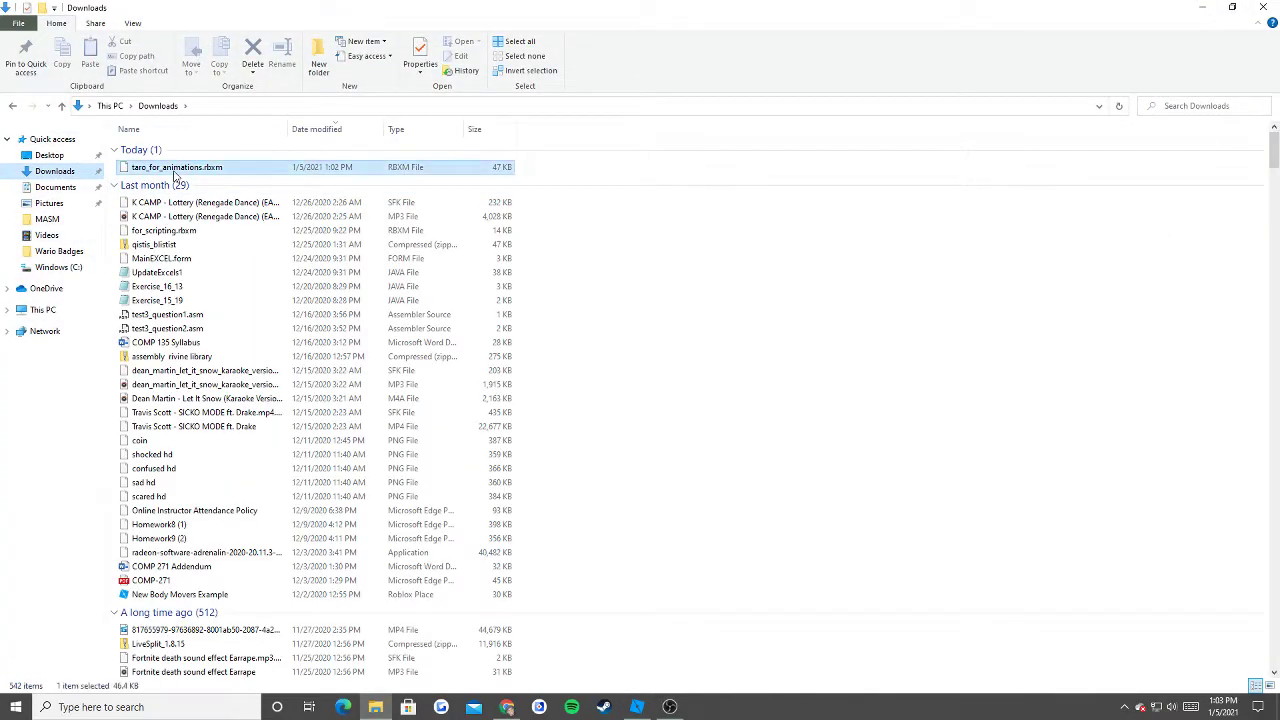
{"action": "left_click_drag", "start_coordinate": [755, 8], "coordinate": [1071, 137]}
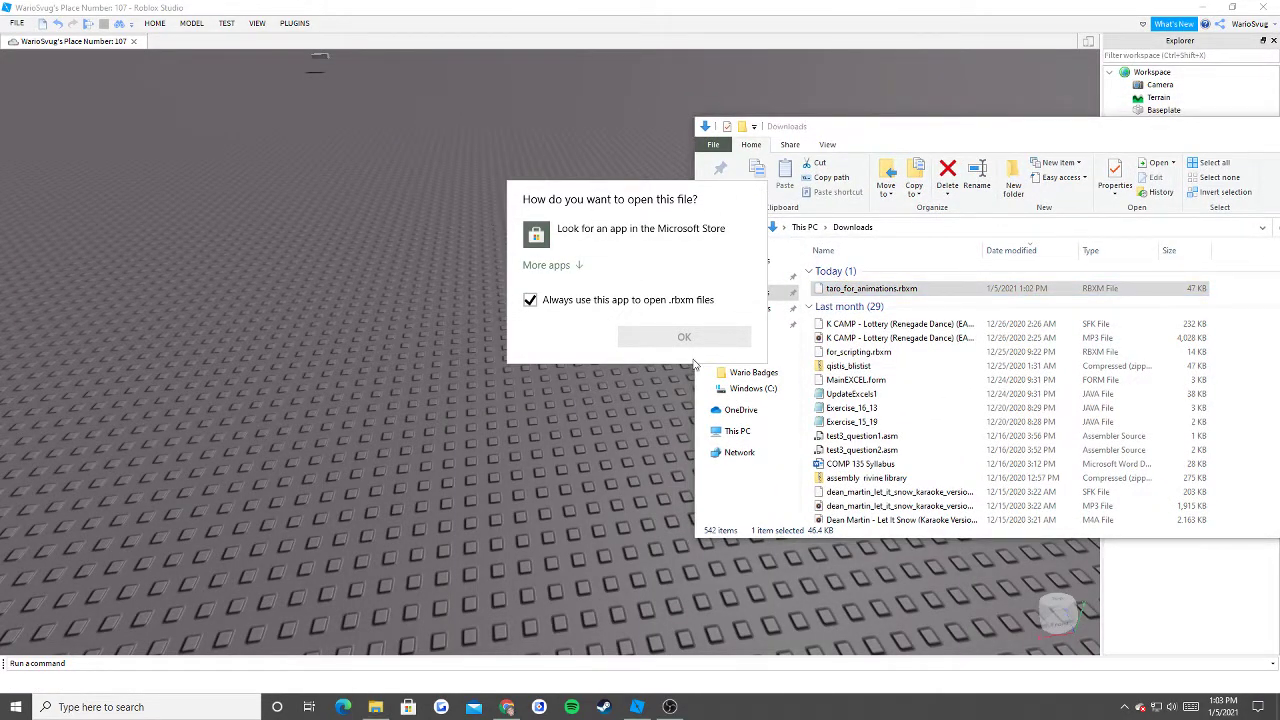
{"action": "left_click_drag", "start_coordinate": [880, 288], "coordinate": [382, 264]}
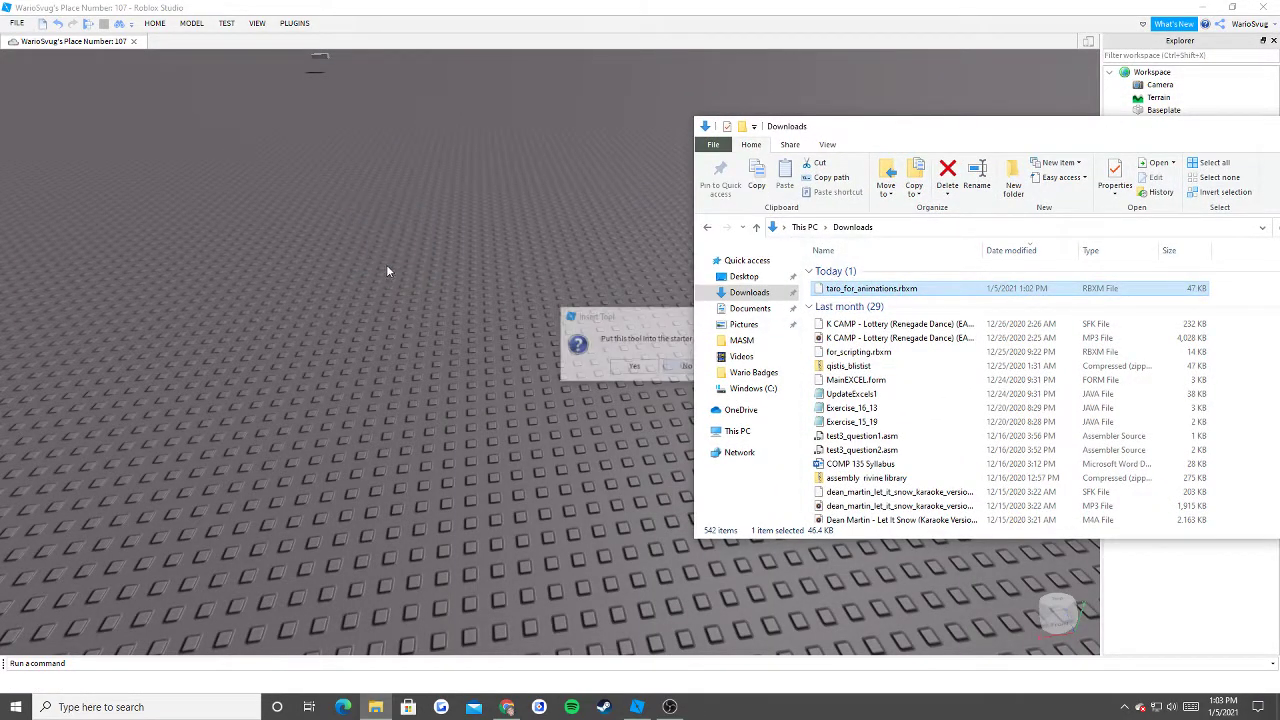
{"action": "left_click", "coordinate": [646, 371]}
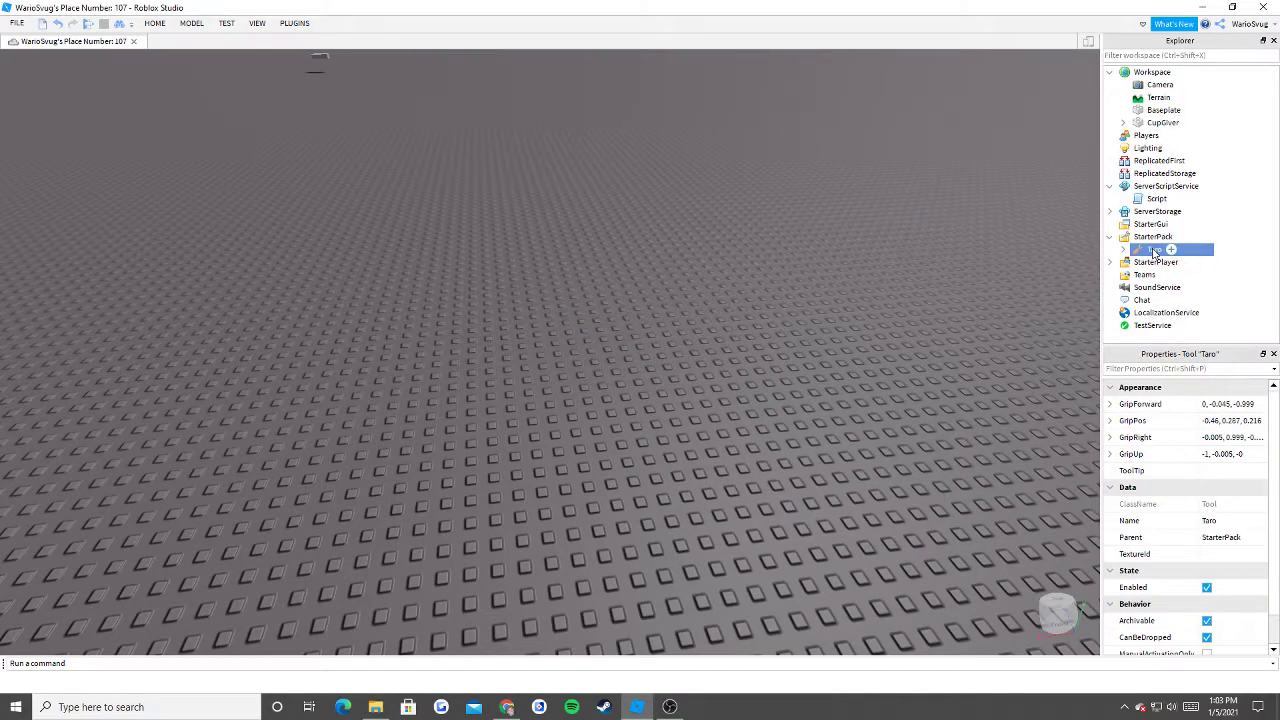
{"action": "left_click_drag", "start_coordinate": [1172, 72], "coordinate": [1168, 73]}
{"action": "left_click", "coordinate": [1123, 110]}
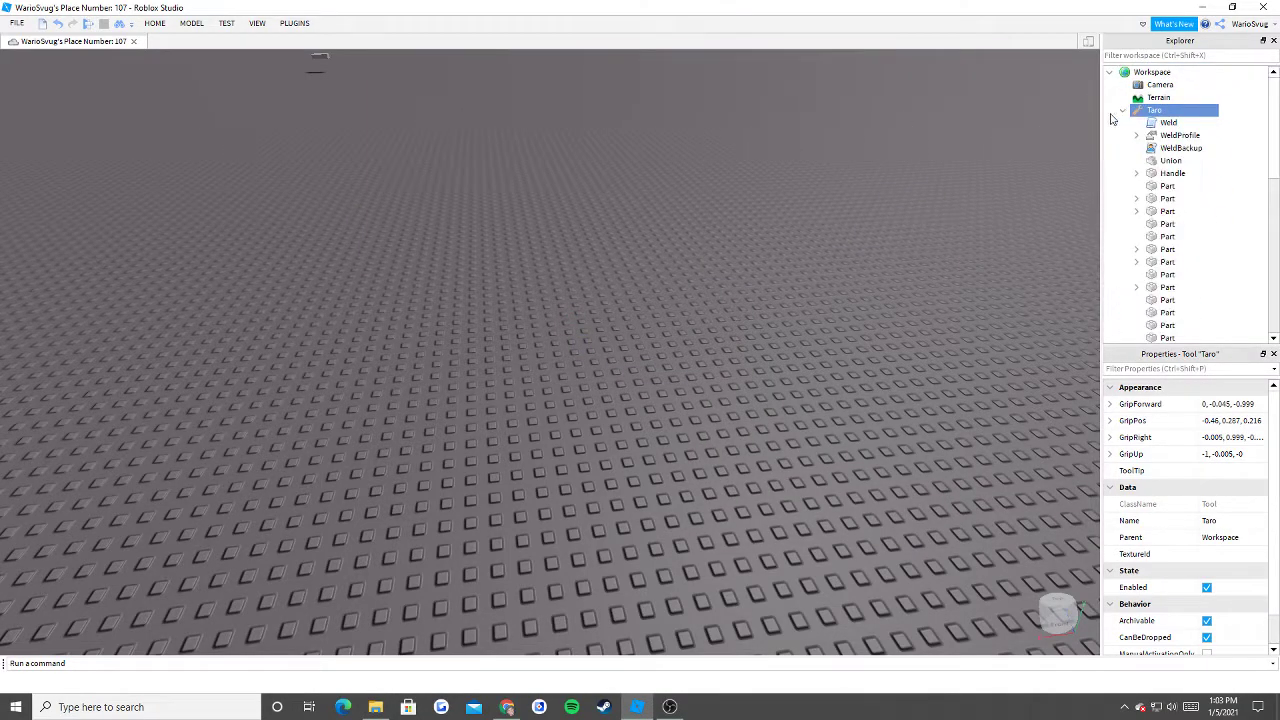
Find the Taro cup above the baseplate and examine it from several distances and angles.
{"action": "left_click", "coordinate": [785, 150]}
{"action": "right_click_drag", "start_coordinate": [785, 150], "coordinate": [791, 161]}
{"action": "scroll", "coordinate": [790, 160], "scroll_direction": "up", "scroll_amount": 4}
{"action": "right_click_drag", "start_coordinate": [674, 211], "coordinate": [674, 211]}
{"action": "scroll", "coordinate": [674, 211], "scroll_direction": "up", "scroll_amount": 2}
{"action": "scroll", "coordinate": [674, 211], "scroll_direction": "up", "scroll_amount": 2}
{"action": "key", "text": "a"}
{"action": "right_click_drag", "start_coordinate": [576, 248], "coordinate": [636, 237]}
{"action": "scroll", "coordinate": [606, 243], "scroll_direction": "down", "scroll_amount": 5}
{"action": "scroll", "coordinate": [636, 237], "scroll_direction": "up", "scroll_amount": 3}
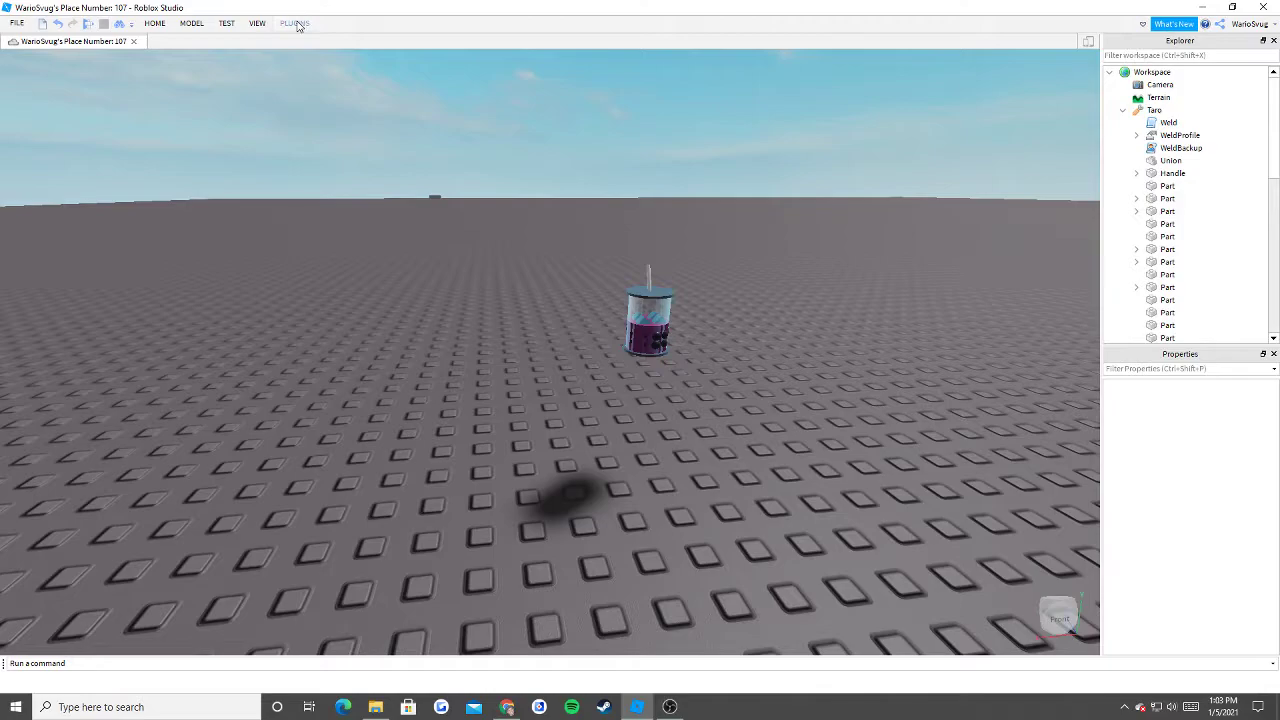
Browse the marketplace plugins in the Toolbox for rigging and animation tools such as RigEdit Lite.
{"action": "left_click", "coordinate": [295, 23]}
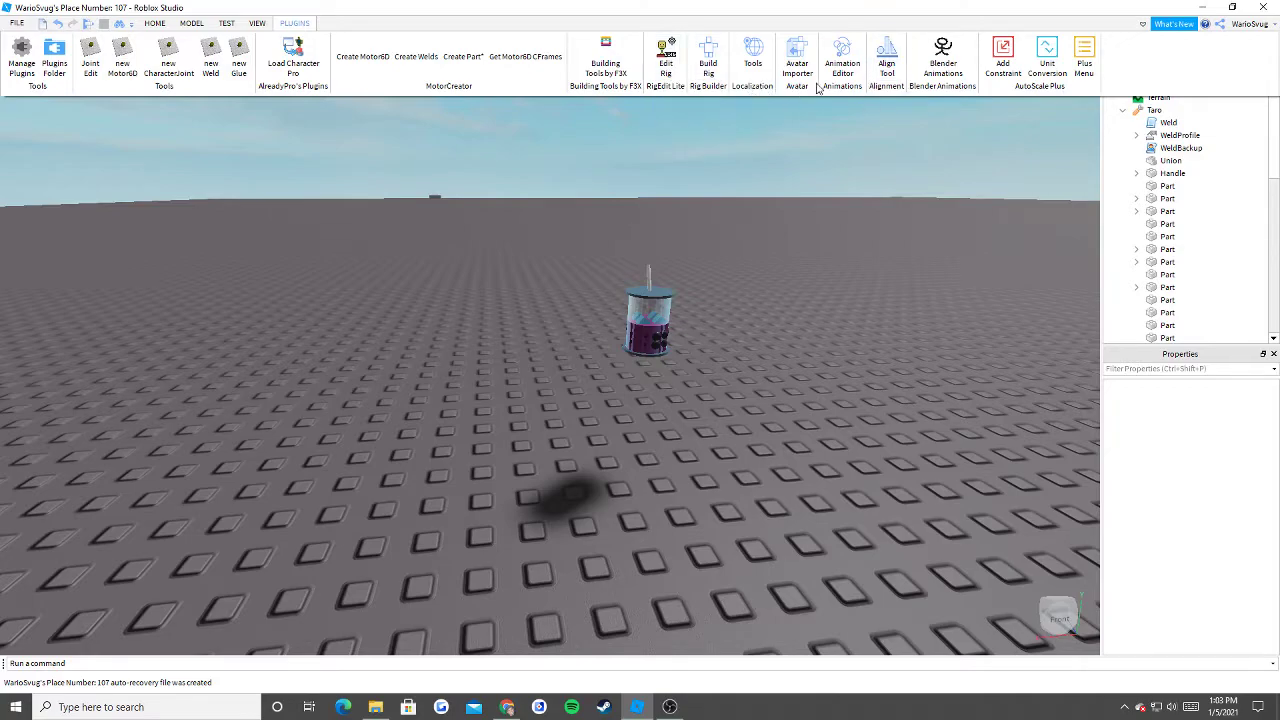
{"action": "left_click", "coordinate": [257, 24]}
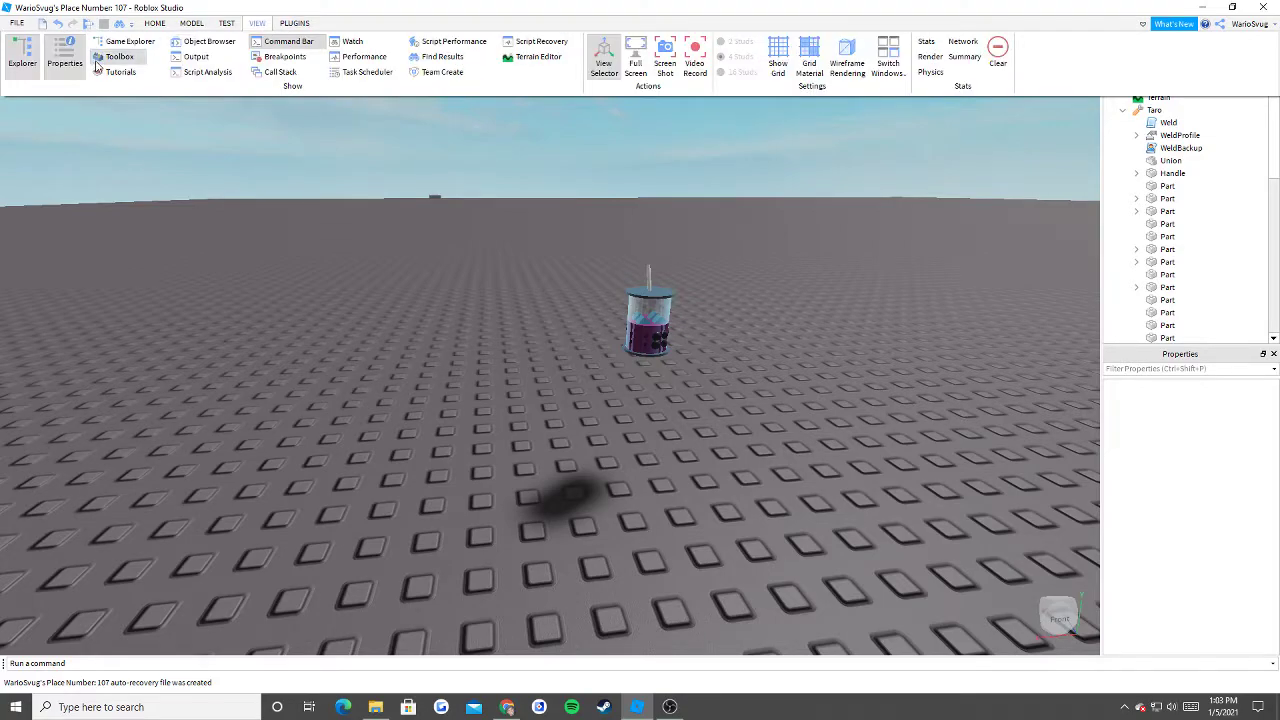
{"action": "left_click", "coordinate": [115, 57]}
{"action": "left_click", "coordinate": [581, 201]}
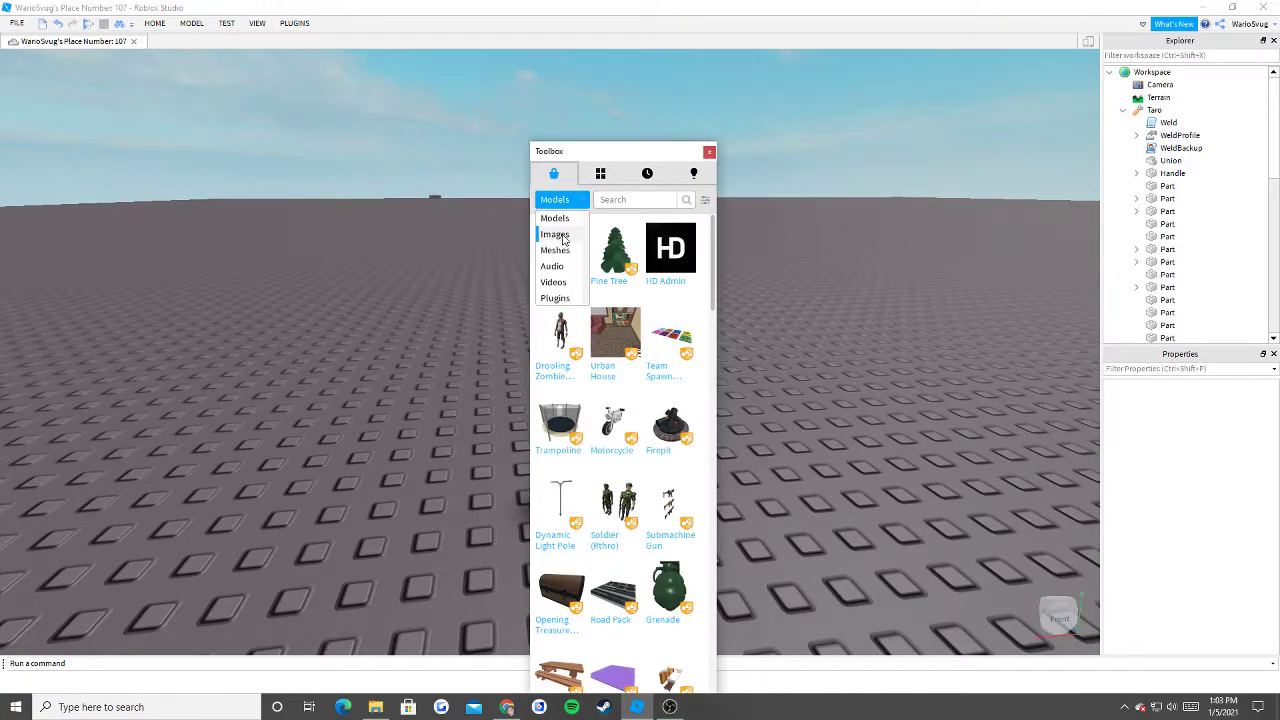
{"action": "left_click", "coordinate": [555, 298]}
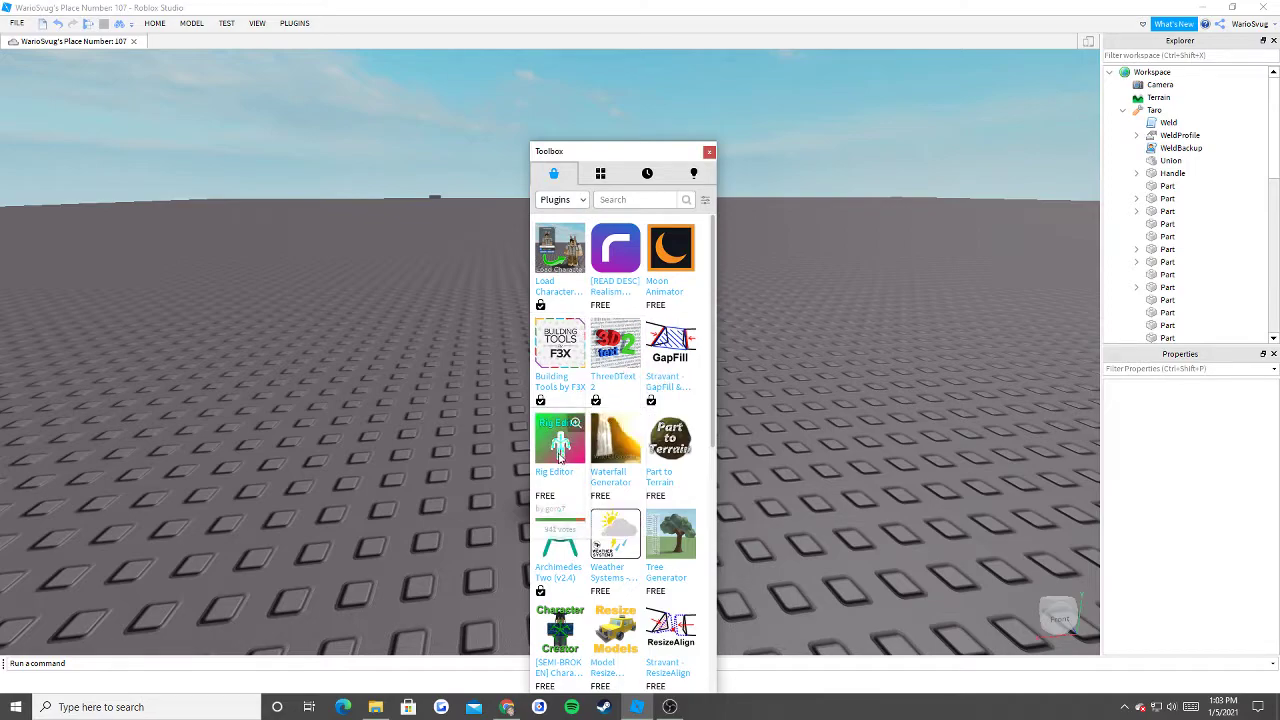
{"action": "scroll", "coordinate": [666, 412], "scroll_direction": "down", "scroll_amount": 2}
{"action": "scroll", "coordinate": [666, 412], "scroll_direction": "down", "scroll_amount": 6}
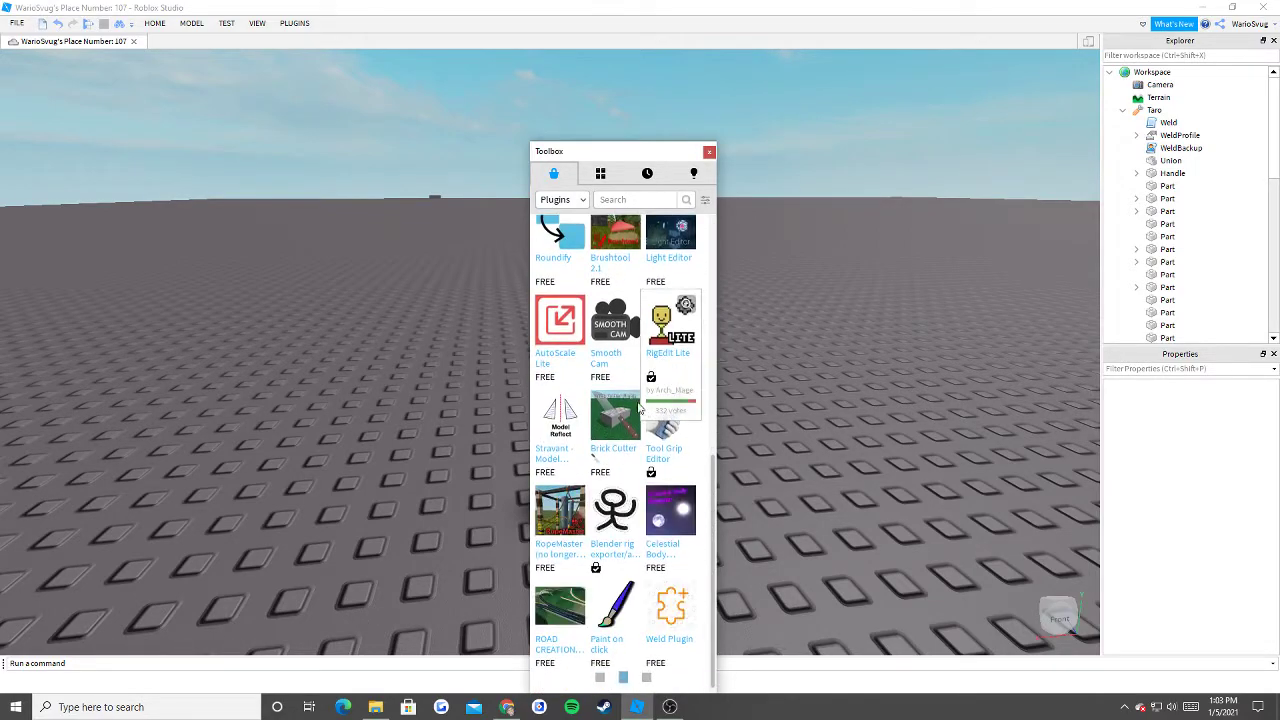
{"action": "scroll", "coordinate": [660, 410], "scroll_direction": "down", "scroll_amount": 2}
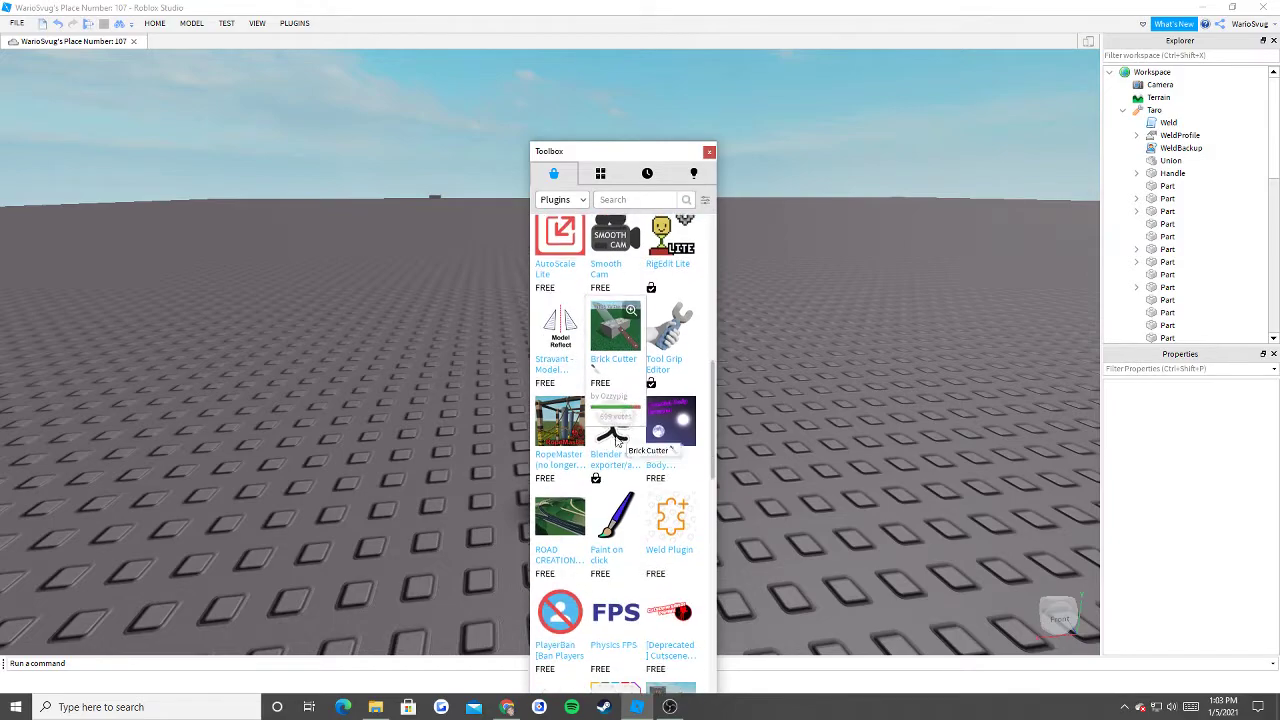
{"action": "scroll", "coordinate": [640, 420], "scroll_direction": "down", "scroll_amount": 4}
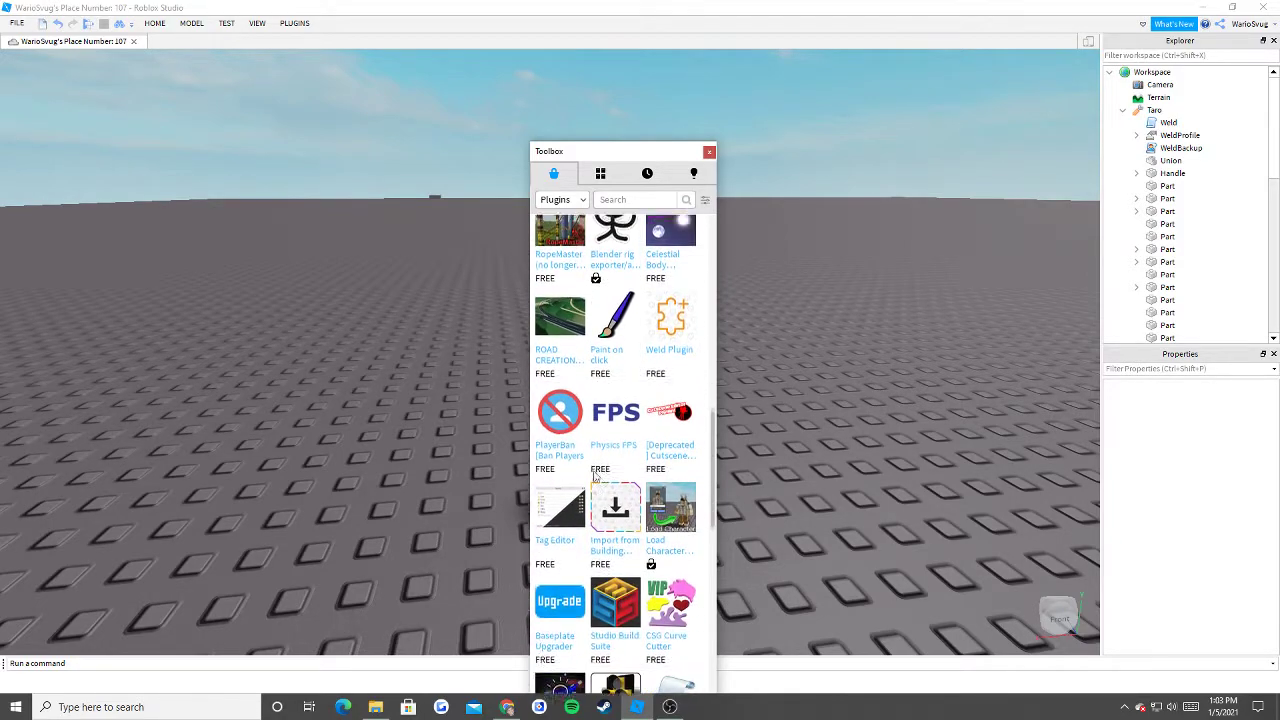
{"action": "scroll", "coordinate": [614, 430], "scroll_direction": "up", "scroll_amount": 10}
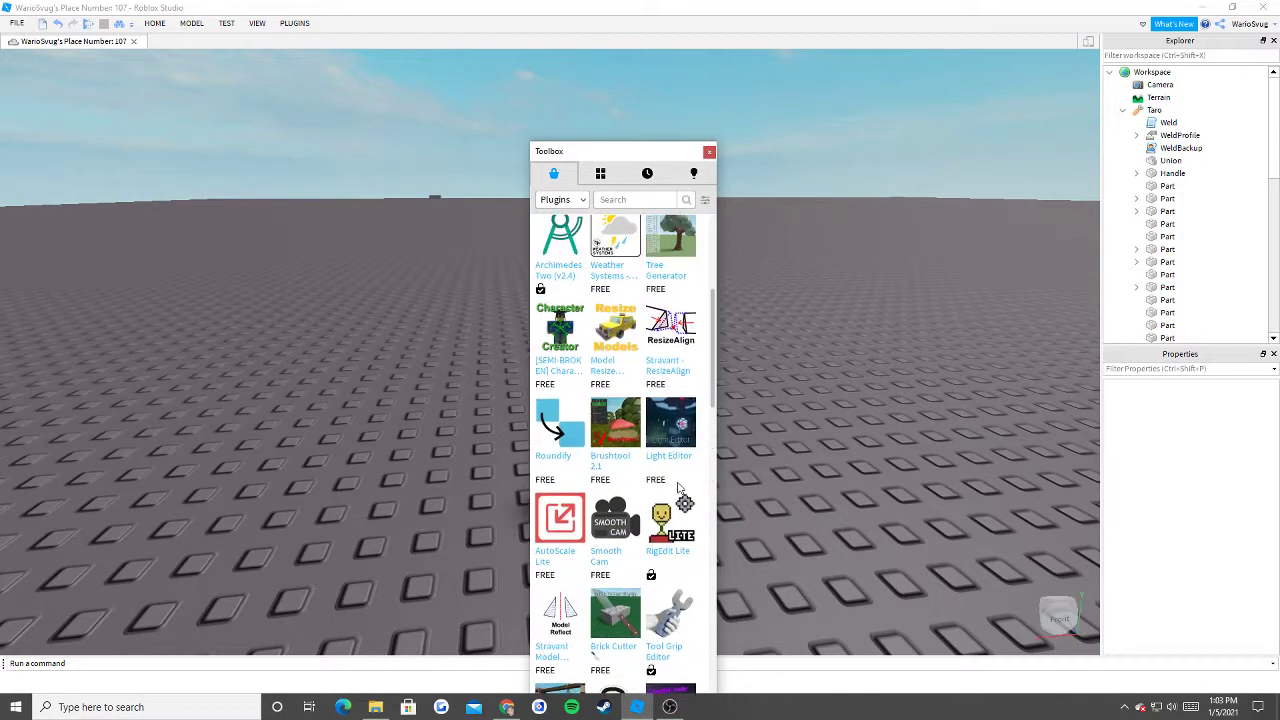
Look through the My Plugins inventory in the Toolbox and close the Toolbox.
{"action": "left_click", "coordinate": [600, 173]}
{"action": "left_click", "coordinate": [563, 200]}
{"action": "left_click", "coordinate": [569, 299]}
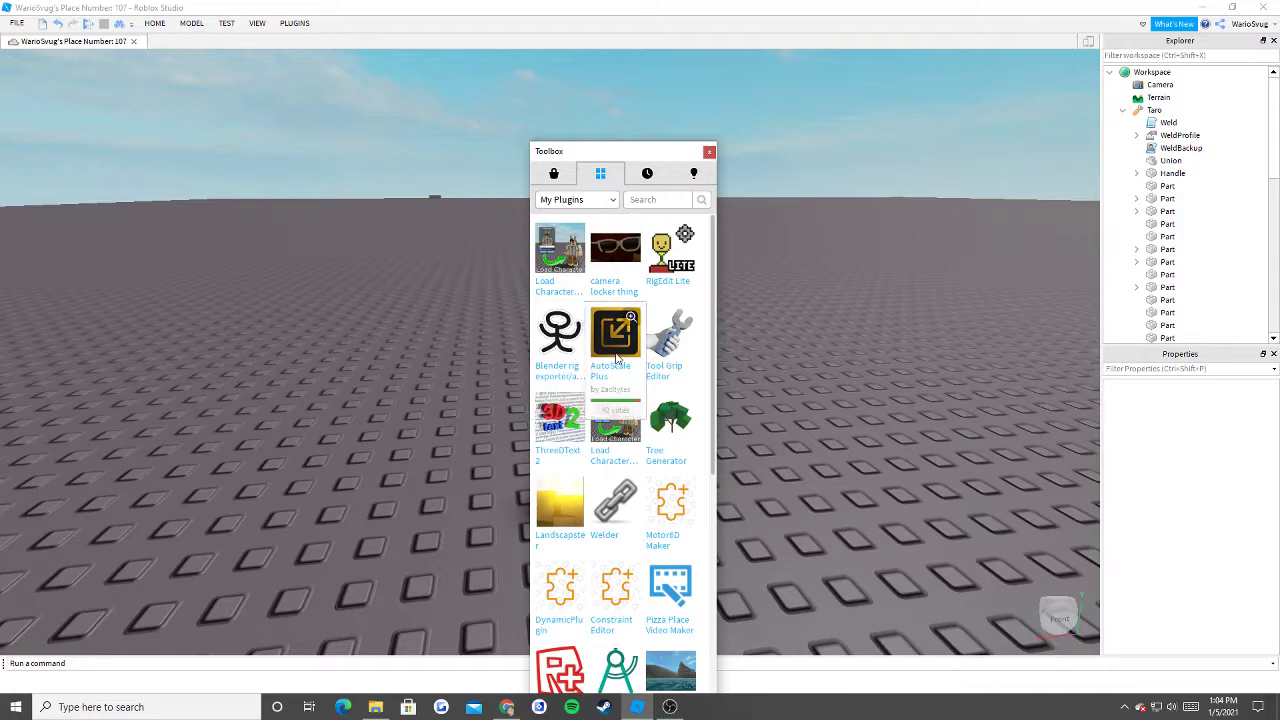
{"action": "scroll", "coordinate": [568, 435], "scroll_direction": "down", "scroll_amount": 1}
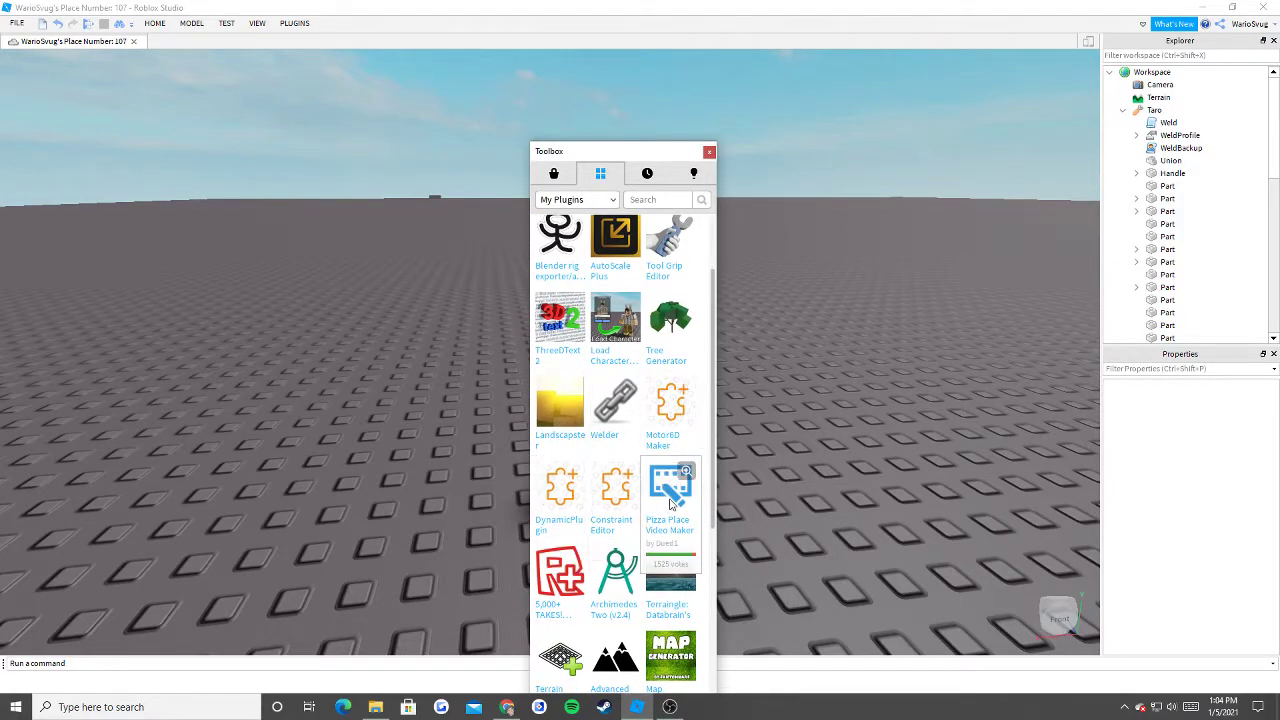
{"action": "scroll", "coordinate": [670, 500], "scroll_direction": "down", "scroll_amount": 1}
{"action": "scroll", "coordinate": [670, 480], "scroll_direction": "down", "scroll_amount": 2}
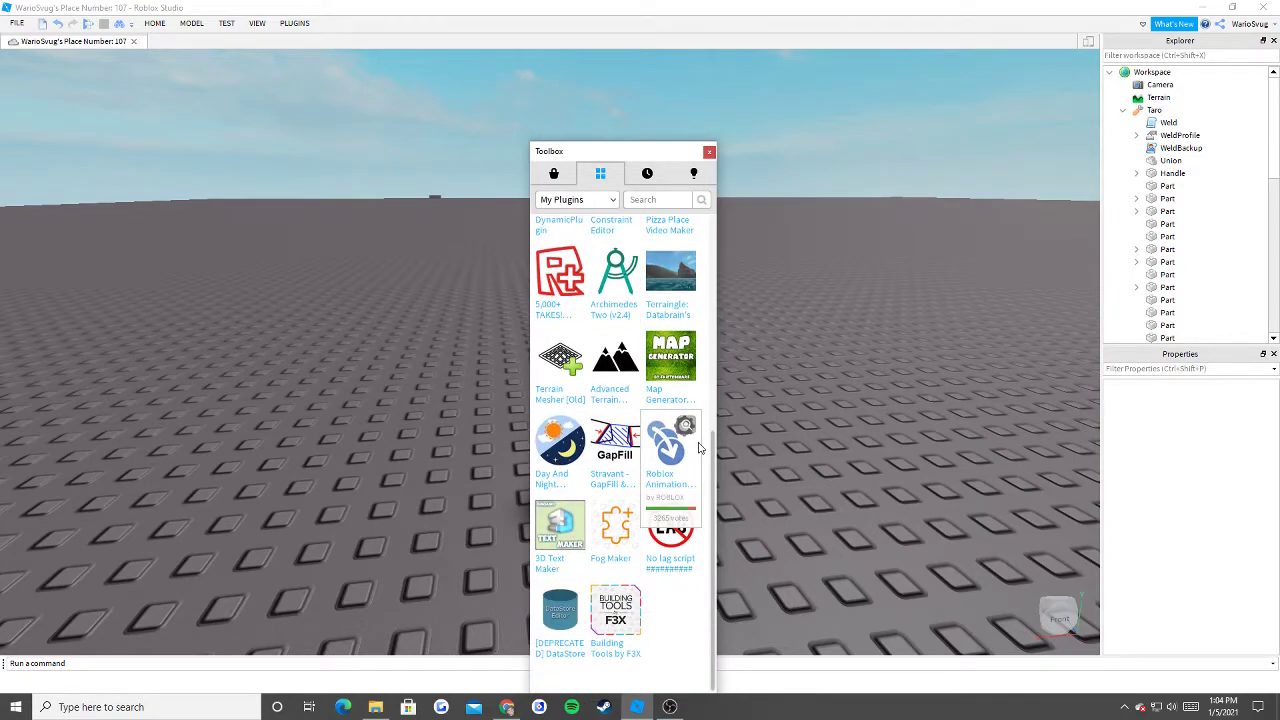
{"action": "scroll", "coordinate": [660, 540], "scroll_direction": "down", "scroll_amount": 1}
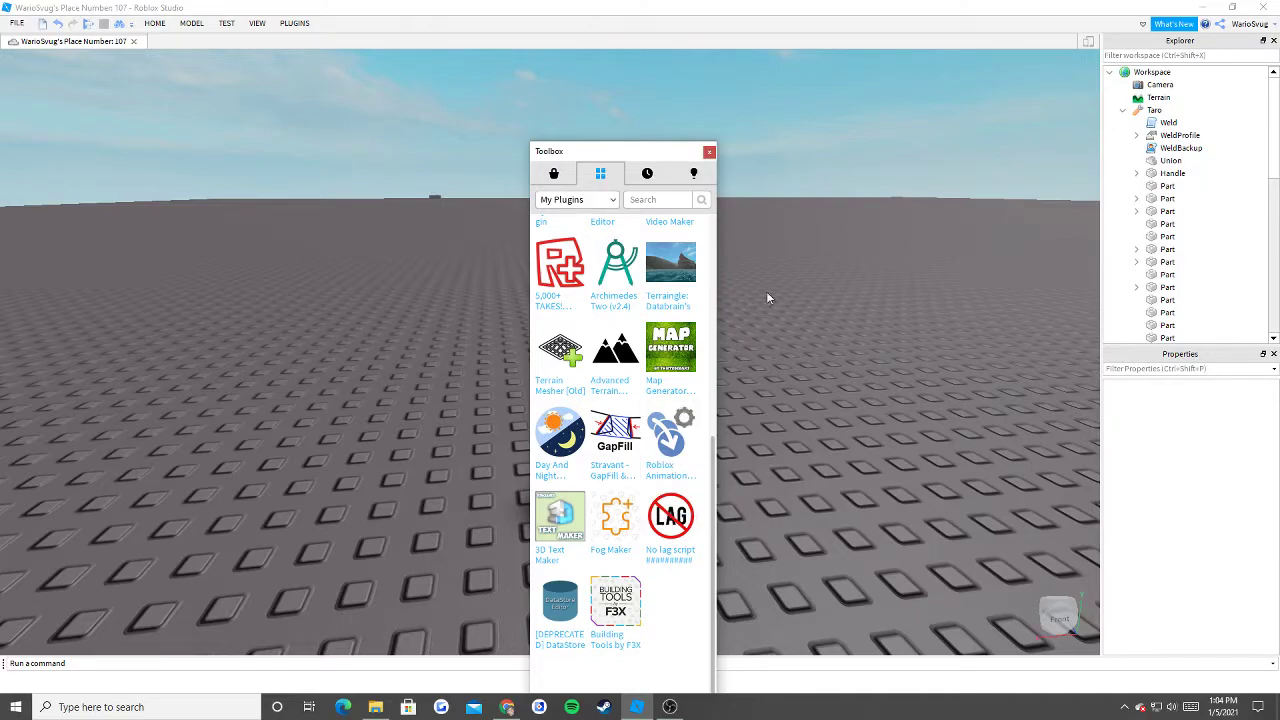
{"action": "left_click", "coordinate": [709, 153]}
Review the installed plugin tools available for rigging and animation, and collapse the Taro tool's contents in the Explorer.
{"action": "left_click", "coordinate": [294, 23]}
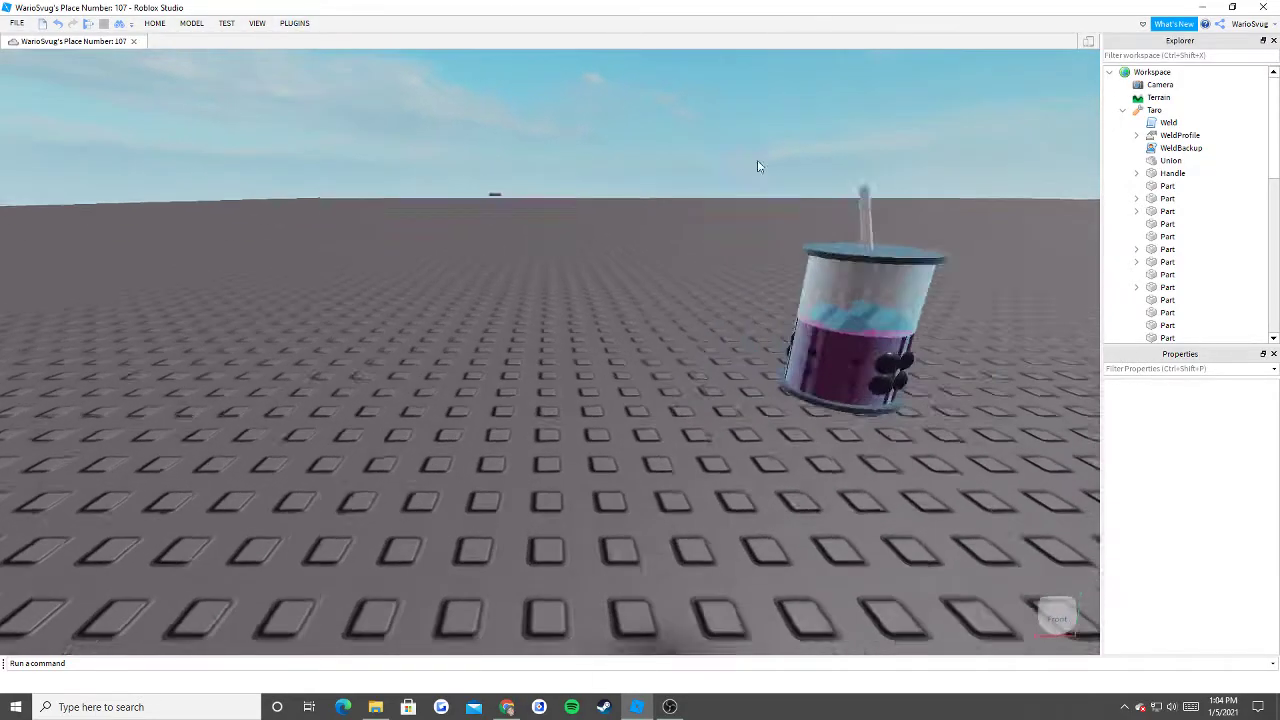
{"action": "key", "text": "d"}
{"action": "left_click", "coordinate": [293, 23]}
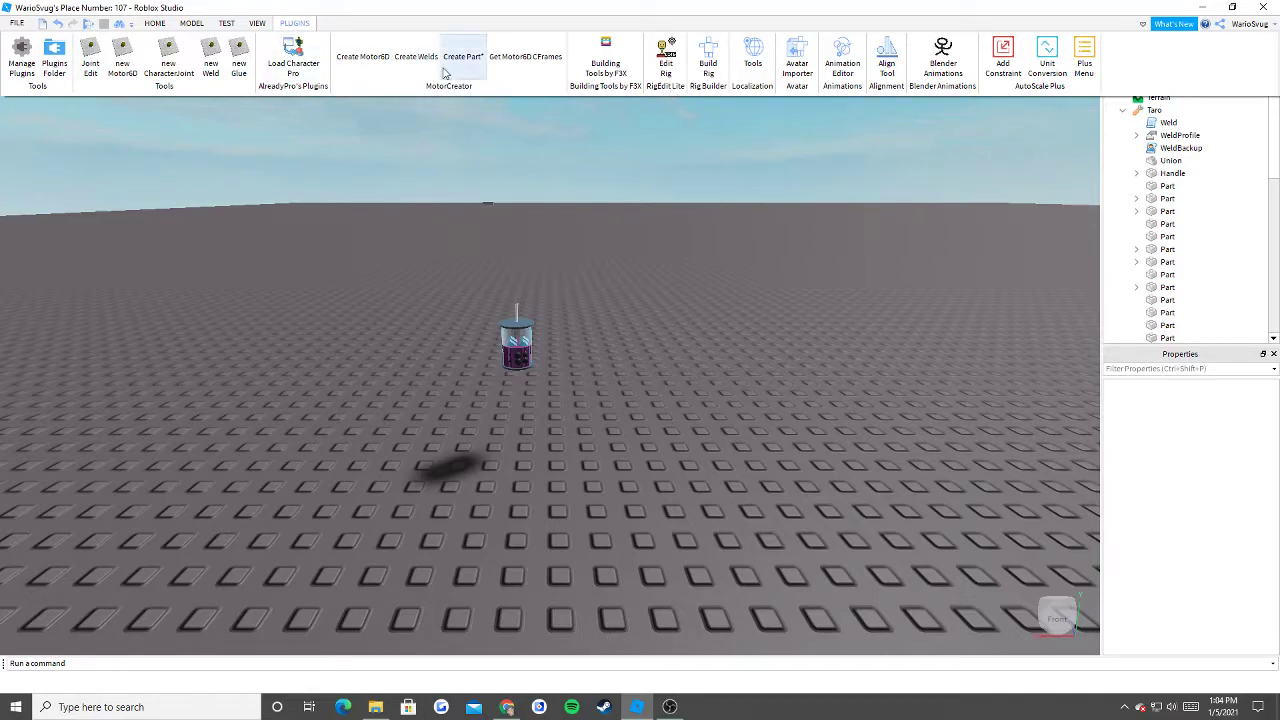
{"action": "left_click", "coordinate": [600, 258]}
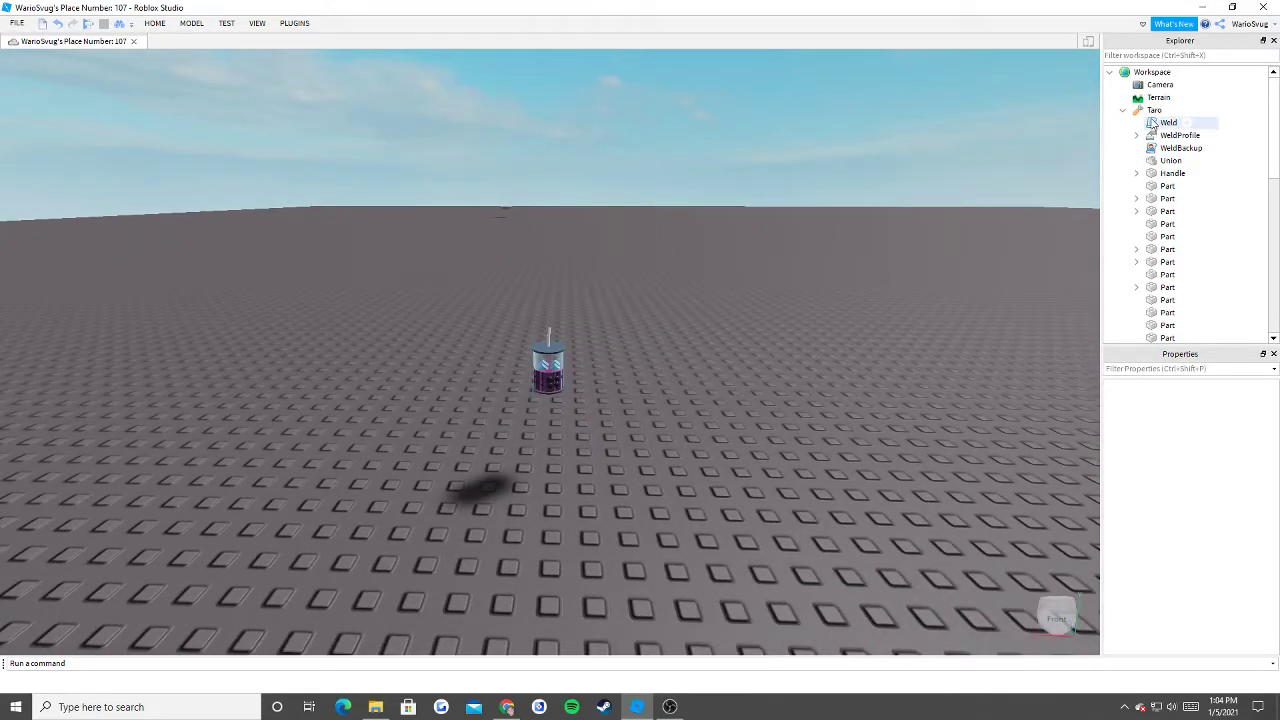
{"action": "left_click", "coordinate": [1122, 110]}
{"action": "left_click", "coordinate": [294, 23]}
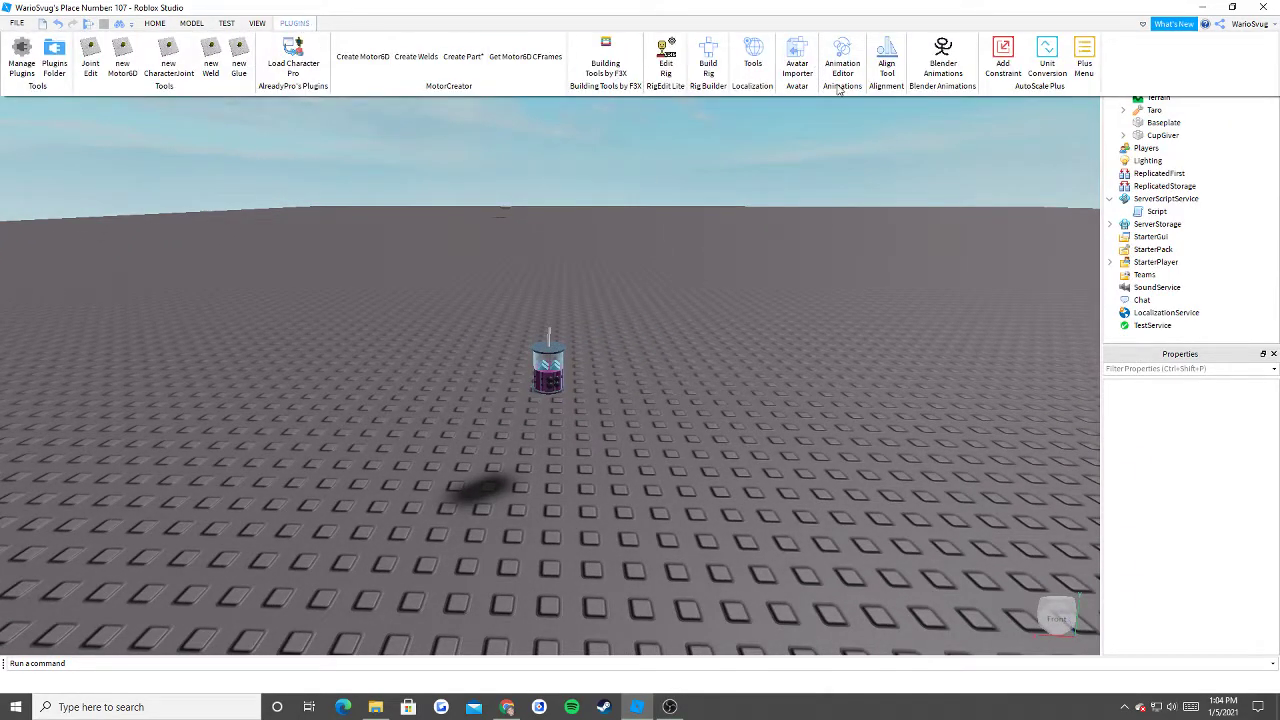
{"action": "right_click_drag", "start_coordinate": [624, 227], "coordinate": [610, 231]}
{"action": "scroll", "coordinate": [610, 231], "scroll_direction": "down", "scroll_amount": 2}
{"action": "left_click", "coordinate": [294, 23]}
{"action": "left_click", "coordinate": [945, 70]}
{"action": "left_click", "coordinate": [938, 70]}
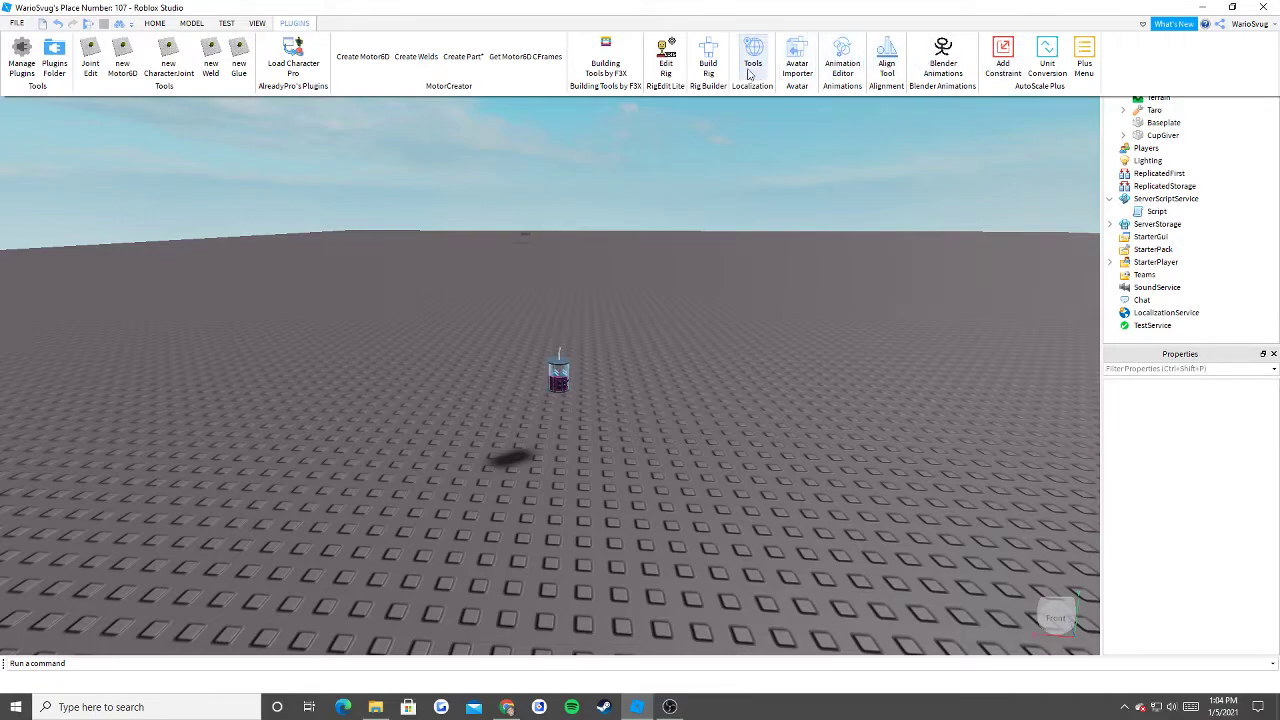
Add an R6 block rig beside the Taro cup with the Rig Builder.
{"action": "left_click", "coordinate": [710, 67]}
{"action": "key", "text": "d"}
{"action": "right_click_drag", "start_coordinate": [668, 167], "coordinate": [611, 197]}
{"action": "left_click", "coordinate": [576, 290]}
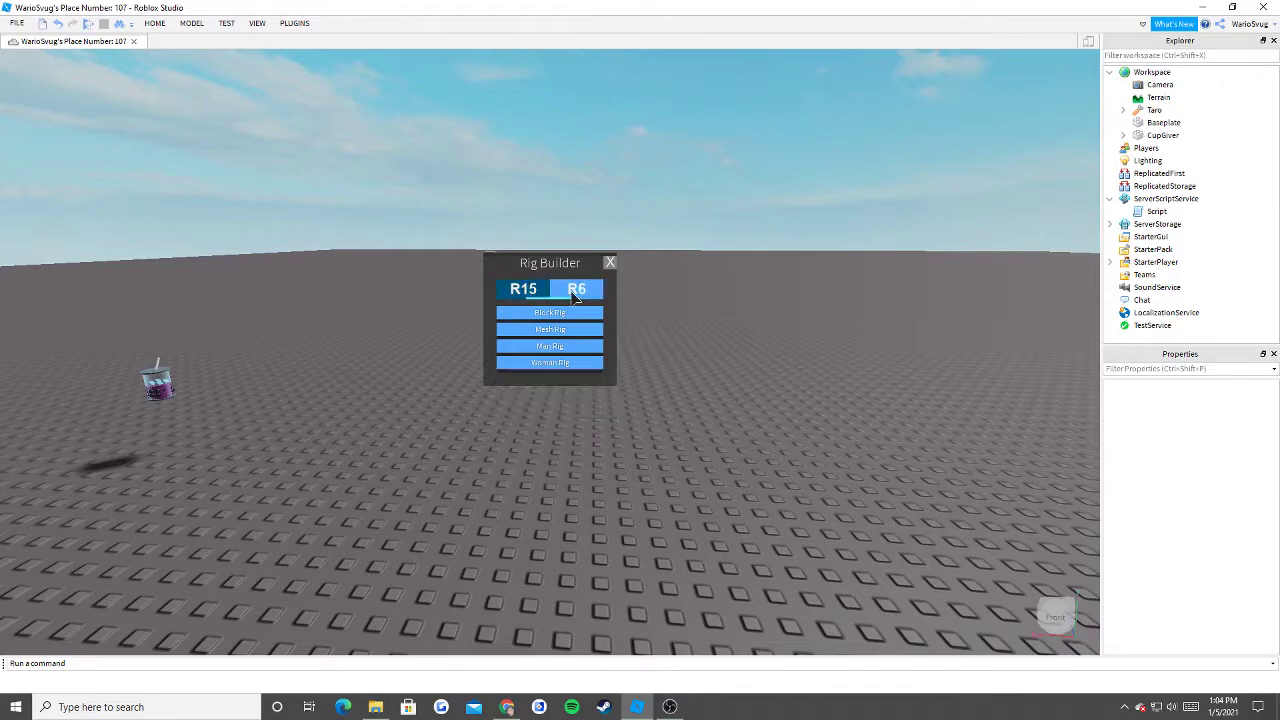
{"action": "left_click", "coordinate": [558, 320]}
{"action": "right_click_drag", "start_coordinate": [658, 300], "coordinate": [656, 303]}
{"action": "left_click_drag", "start_coordinate": [556, 358], "coordinate": [614, 370]}
Select the Dummy rig, view it up close and check its child objects in the Explorer.
{"action": "left_click", "coordinate": [742, 343]}
{"action": "right_click_drag", "start_coordinate": [742, 343], "coordinate": [688, 323]}
{"action": "scroll", "coordinate": [688, 323], "scroll_direction": "up", "scroll_amount": 5}
{"action": "scroll", "coordinate": [520, 418], "scroll_direction": "down", "scroll_amount": 2}
{"action": "left_click", "coordinate": [588, 352]}
{"action": "right_click_drag", "start_coordinate": [845, 269], "coordinate": [850, 217]}
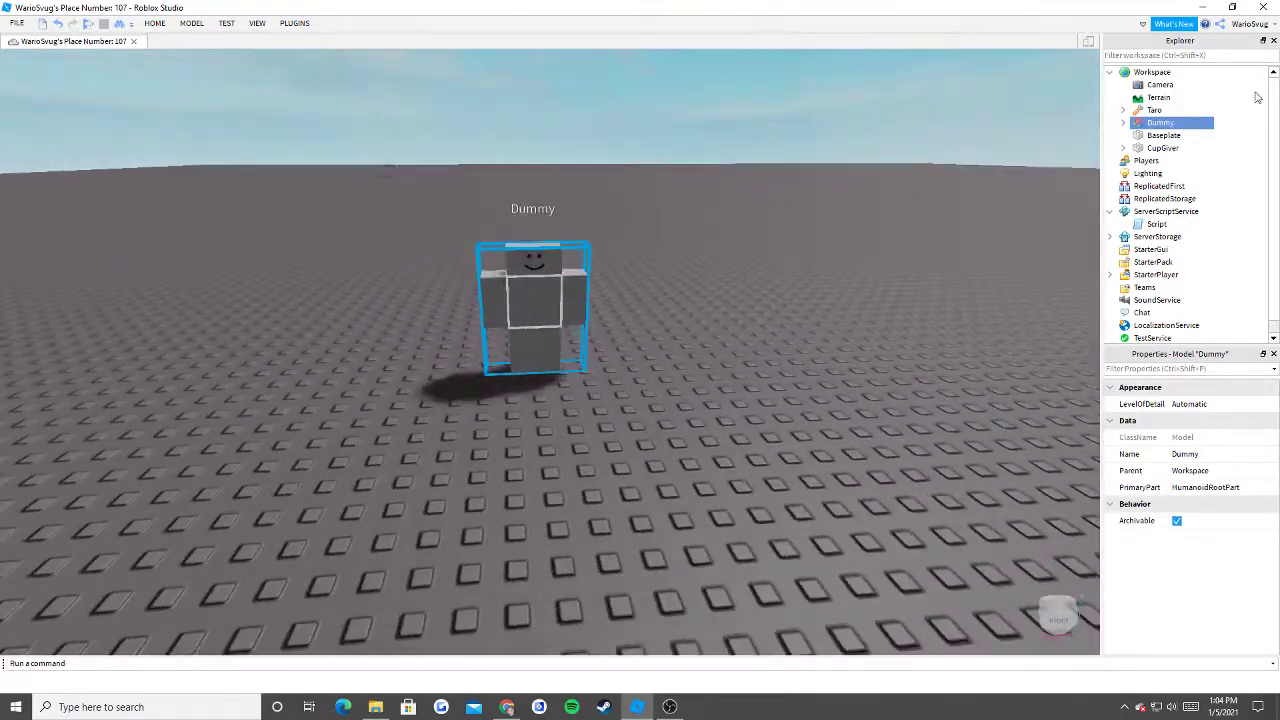
{"action": "left_click", "coordinate": [1124, 123]}
{"action": "left_click", "coordinate": [1124, 123]}
Select the Taro cup and move it over beside the Dummy with the Move tool.
{"action": "left_click", "coordinate": [803, 143]}
{"action": "right_click_drag", "start_coordinate": [803, 143], "coordinate": [469, 160]}
{"action": "scroll", "coordinate": [253, 260], "scroll_direction": "down", "scroll_amount": 2}
{"action": "left_click", "coordinate": [258, 283]}
{"action": "key", "text": "a"}
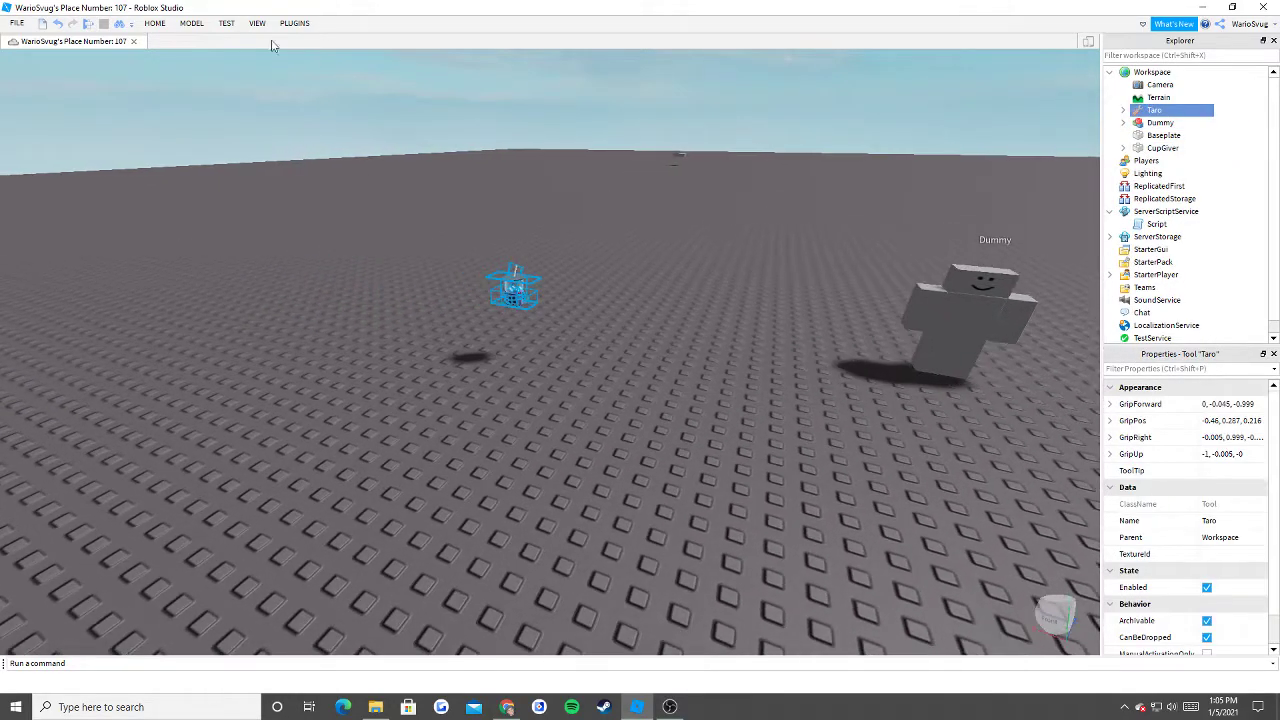
{"action": "key", "text": "w"}
{"action": "left_click", "coordinate": [191, 23]}
{"action": "left_click", "coordinate": [47, 55]}
{"action": "key", "text": "d"}
{"action": "key", "text": "d"}
{"action": "left_click_drag", "start_coordinate": [540, 260], "coordinate": [774, 314]}
Expand ServerStorage and check the Cup tool stored inside it.
{"action": "scroll", "coordinate": [1194, 180], "scroll_direction": "down", "scroll_amount": 1}
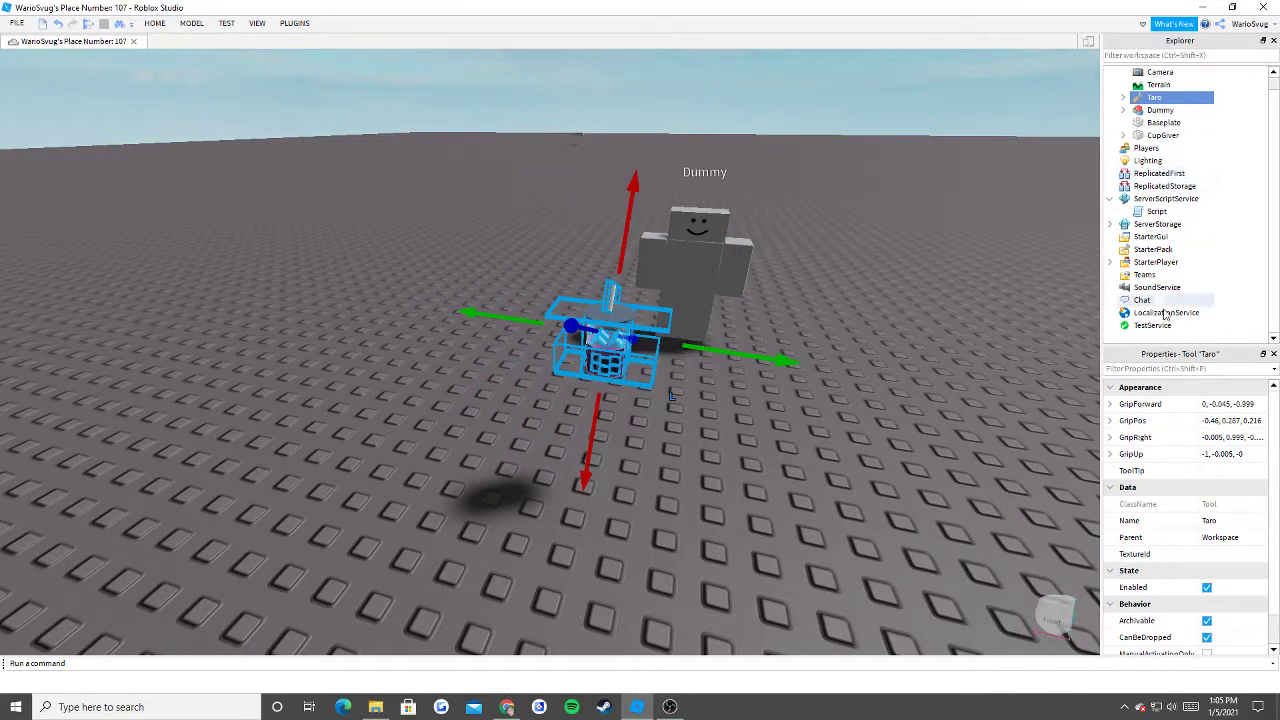
{"action": "left_click", "coordinate": [1109, 225]}
{"action": "left_click", "coordinate": [1109, 225]}
{"action": "left_click", "coordinate": [1109, 225]}
{"action": "left_click_drag", "start_coordinate": [1153, 239], "coordinate": [1164, 258]}
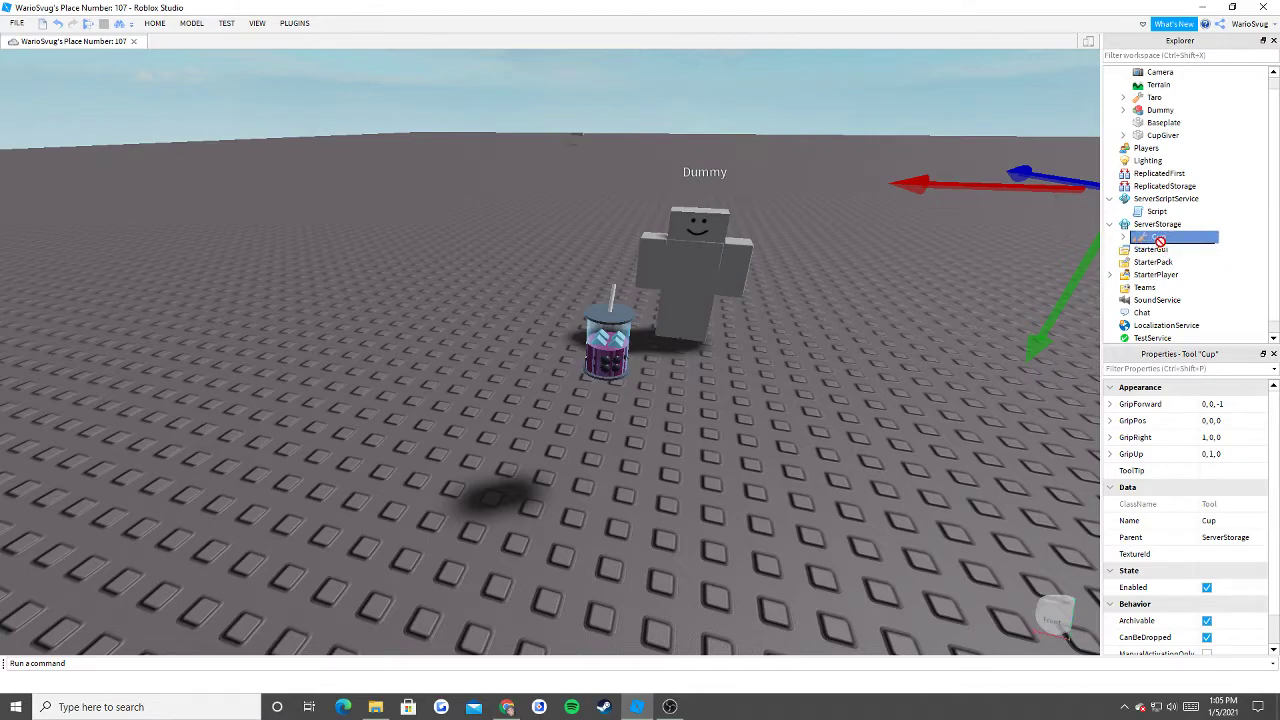
{"action": "left_click_drag", "start_coordinate": [1141, 213], "coordinate": [1143, 212]}
Copy the Taro tool from Workspace and paste the copy into StarterPack.
{"action": "left_click", "coordinate": [1158, 97]}
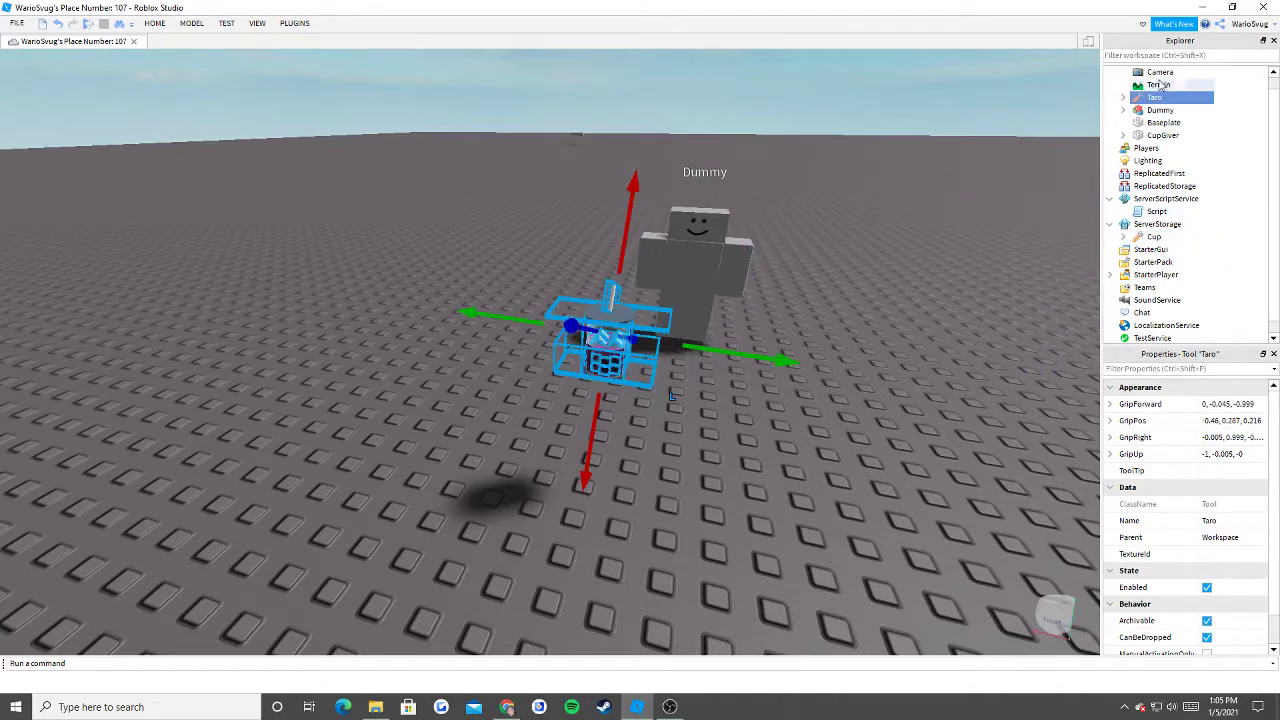
{"action": "right_click", "coordinate": [1150, 100]}
{"action": "left_click", "coordinate": [1160, 120]}
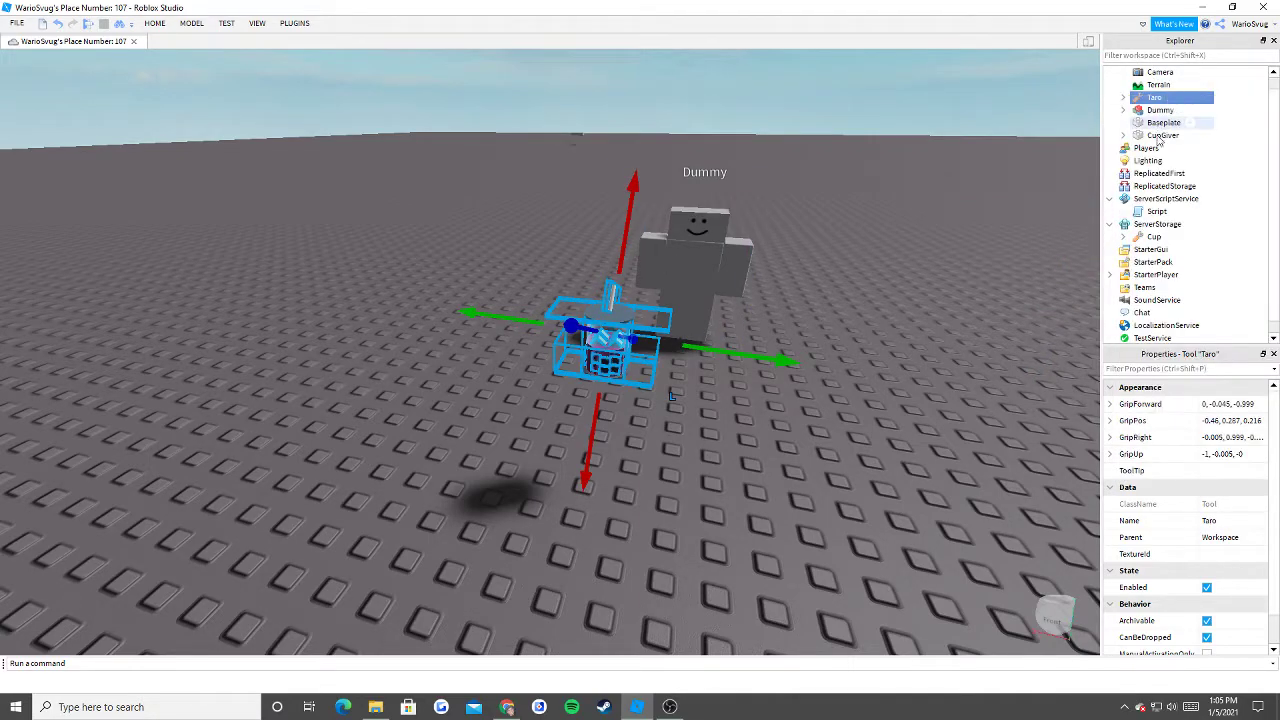
{"action": "right_click", "coordinate": [1145, 264]}
{"action": "left_click", "coordinate": [1141, 297]}
Deselect the tool and start a play test of the place with the Taro tool equipped.
{"action": "right_click_drag", "start_coordinate": [865, 284], "coordinate": [885, 330]}
{"action": "scroll", "coordinate": [865, 284], "scroll_direction": "down", "scroll_amount": 3}
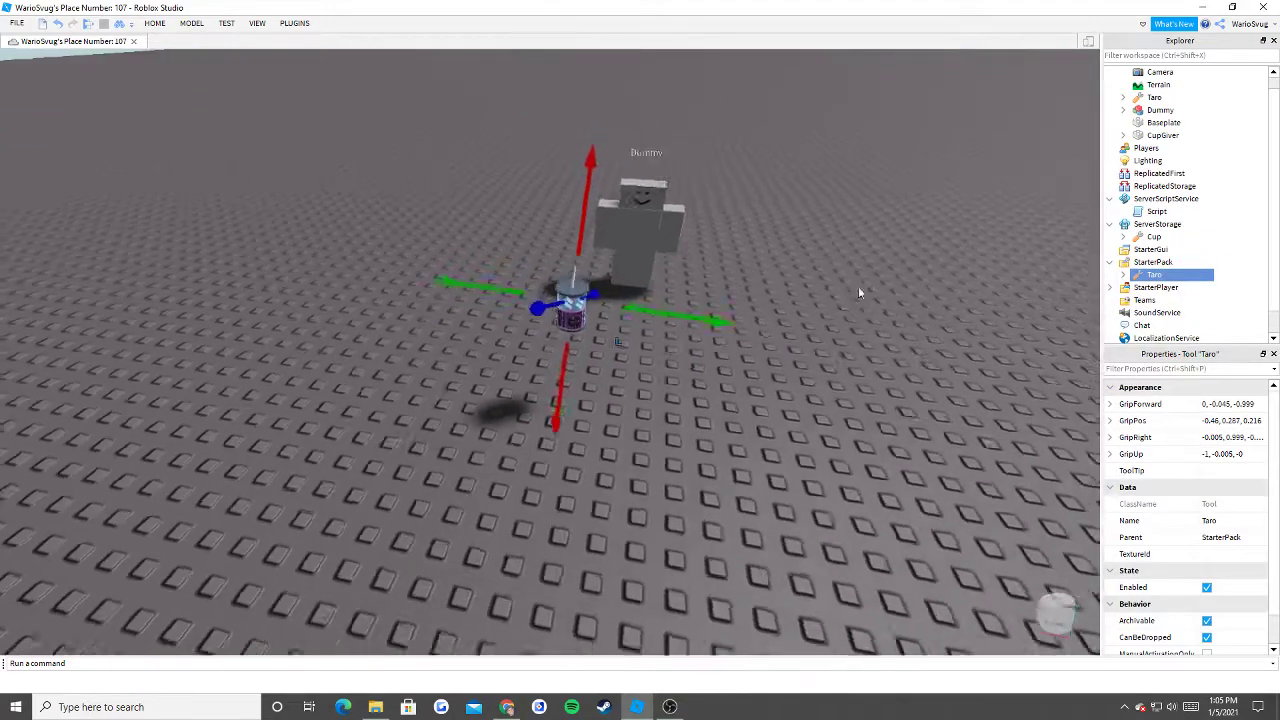
{"action": "left_click", "coordinate": [865, 284]}
{"action": "left_click", "coordinate": [226, 23]}
{"action": "left_click", "coordinate": [20, 72]}
{"action": "left_click", "coordinate": [60, 86]}
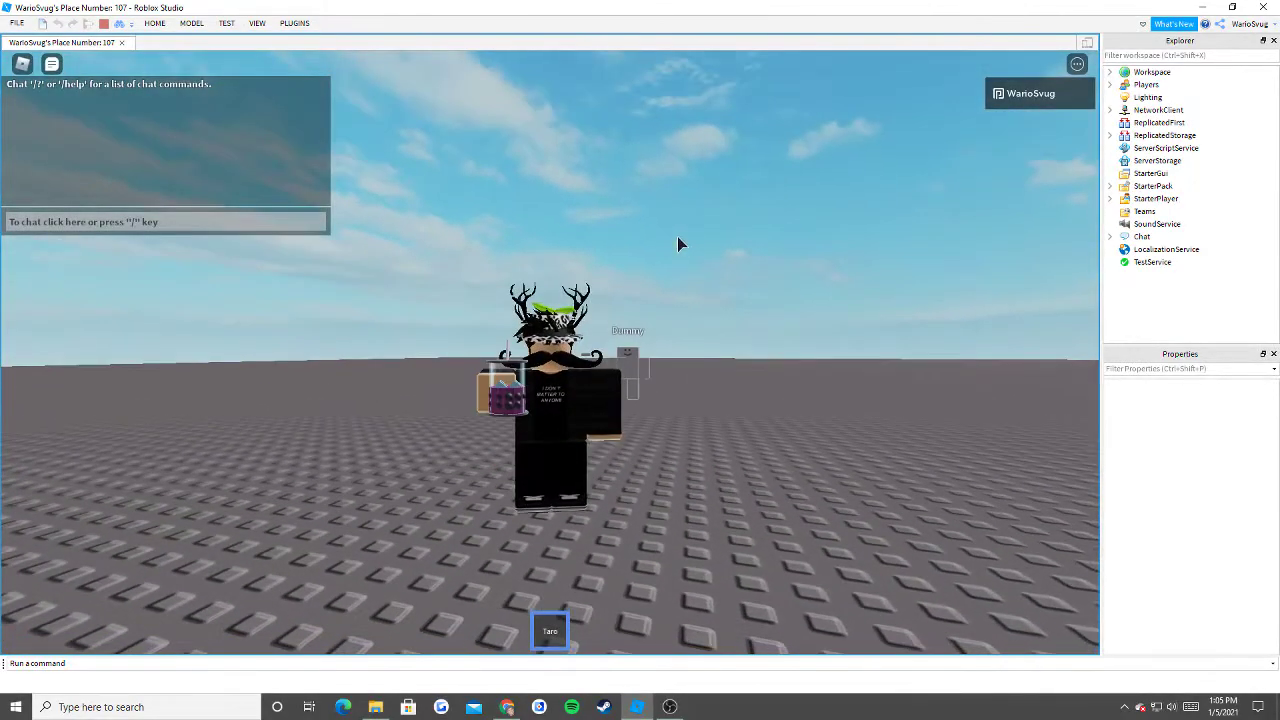
Examine how the character holds the Taro cup from the front and side, and stop the play test.
{"action": "right_click_drag", "start_coordinate": [677, 236], "coordinate": [654, 242]}
{"action": "scroll", "coordinate": [677, 237], "scroll_direction": "up", "scroll_amount": 3}
{"action": "right_click_drag", "start_coordinate": [576, 402], "coordinate": [518, 382]}
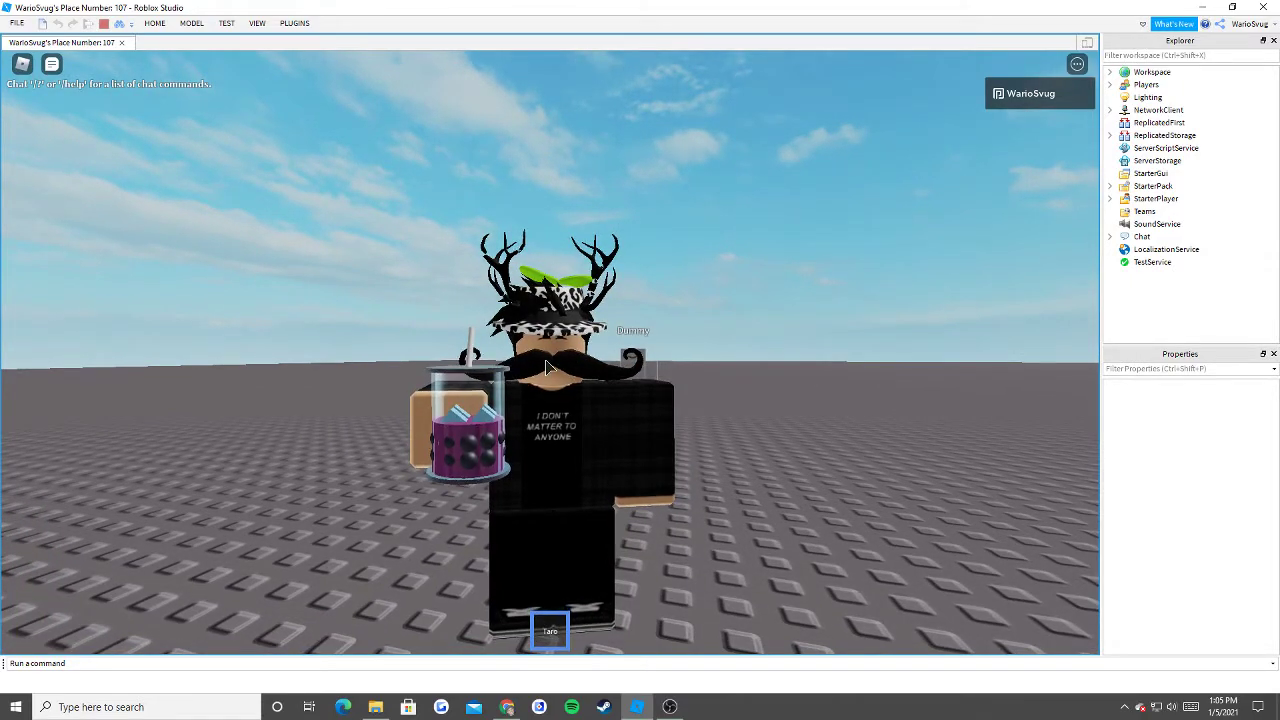
{"action": "right_click_drag", "start_coordinate": [391, 420], "coordinate": [463, 441]}
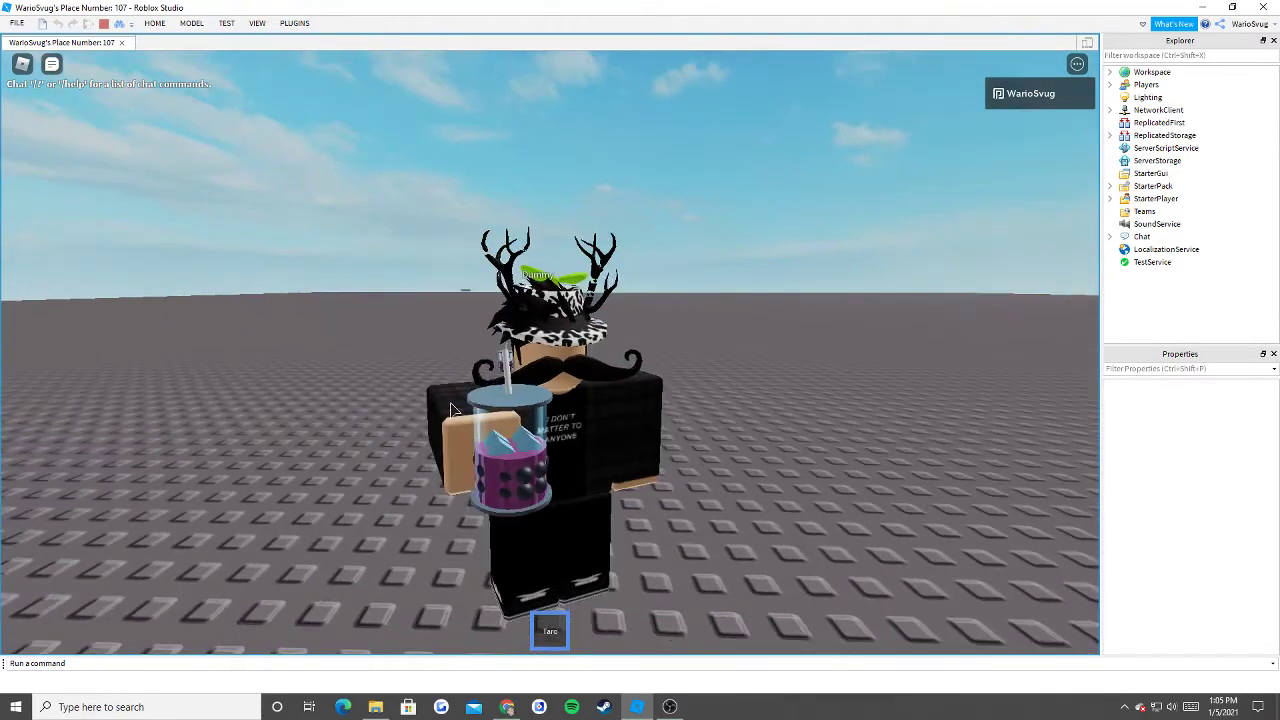
{"action": "left_click", "coordinate": [104, 24]}
{"action": "scroll", "coordinate": [840, 208], "scroll_direction": "up", "scroll_amount": 5}
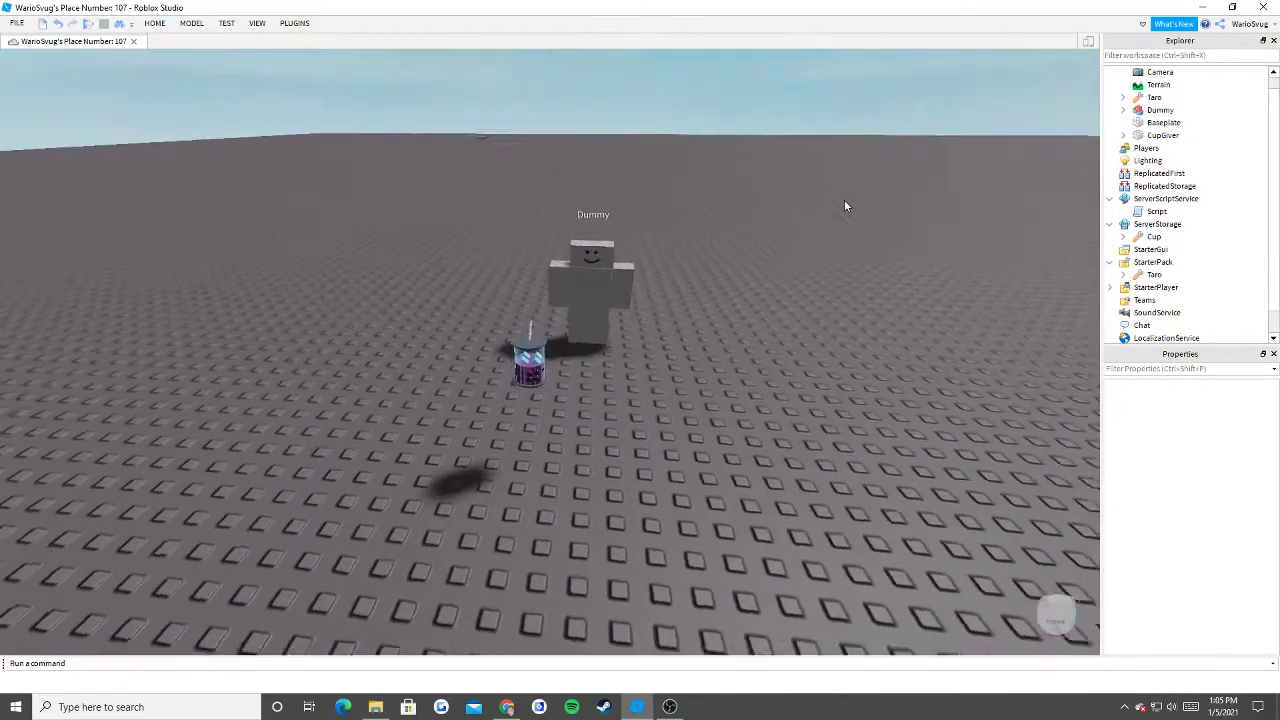
Activate Building Tools by F3X and rotate the Taro cup in the workspace onto its side so the straw points forward.
{"action": "scroll", "coordinate": [1218, 214], "scroll_direction": "up", "scroll_amount": 1}
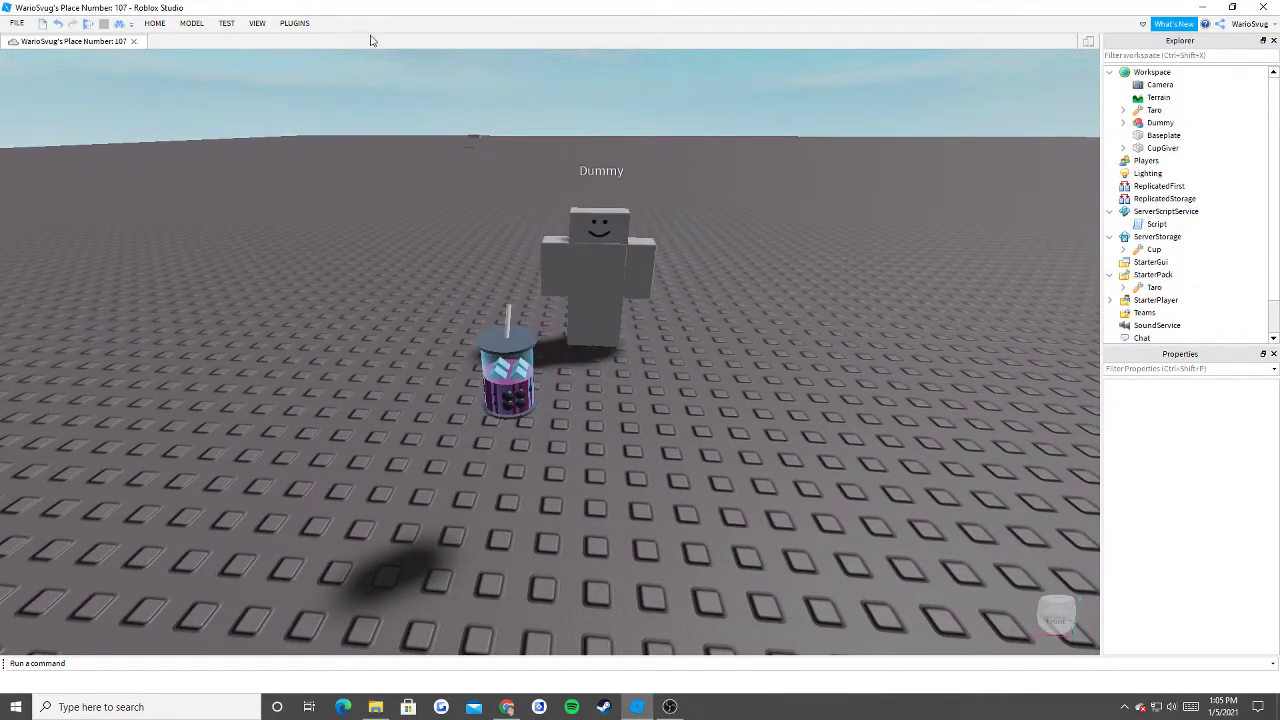
{"action": "left_click", "coordinate": [294, 23]}
{"action": "left_click", "coordinate": [606, 52]}
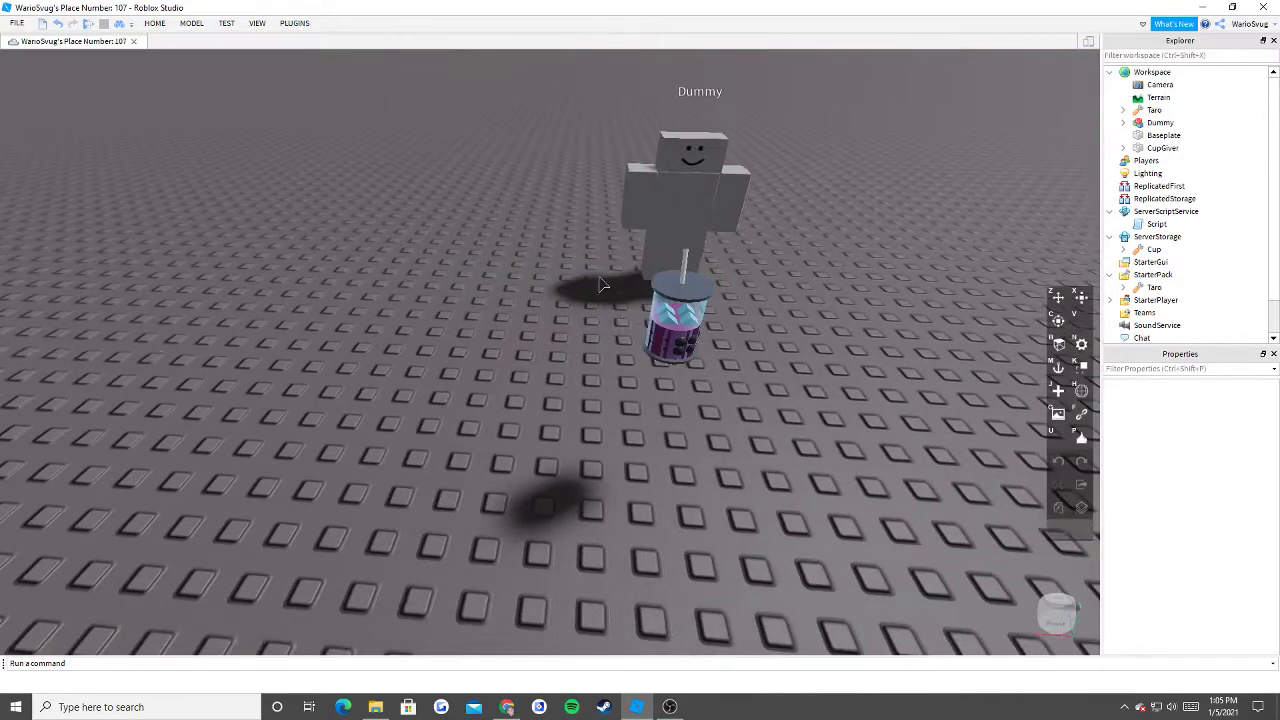
{"action": "left_click", "coordinate": [673, 301]}
{"action": "key", "text": "c"}
{"action": "right_click_drag", "start_coordinate": [673, 303], "coordinate": [681, 301]}
{"action": "key", "text": "a"}
{"action": "left_click_drag", "start_coordinate": [922, 503], "coordinate": [640, 610]}
Move the Taro cup 2 studs with the F3X Move tool to bring it closer to the Dummy's hand position.
{"action": "key", "text": "z"}
{"action": "right_click_drag", "start_coordinate": [784, 337], "coordinate": [783, 334]}
{"action": "left_click_drag", "start_coordinate": [717, 315], "coordinate": [691, 452]}
{"action": "right_click_drag", "start_coordinate": [257, 449], "coordinate": [257, 449]}
{"action": "type", "text": "s"}
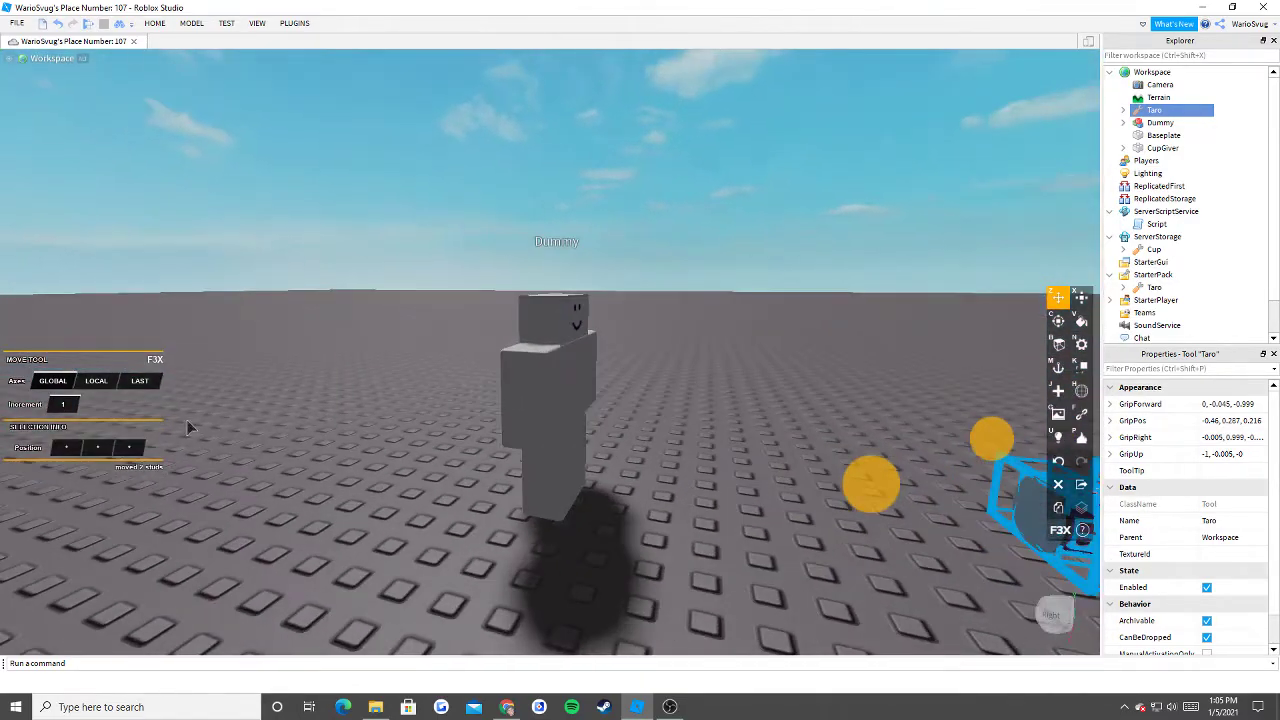
Set the F3X move increment to 0 and move the Taro cup over to the end of the Dummy's right arm.
{"action": "type", "text": "0.00"}
{"action": "key", "text": "Return"}
{"action": "scroll", "coordinate": [123, 397], "scroll_direction": "down", "scroll_amount": 2}
{"action": "left_click_drag", "start_coordinate": [767, 440], "coordinate": [457, 423]}
{"action": "key", "text": "w"}
{"action": "right_click_drag", "start_coordinate": [465, 421], "coordinate": [465, 421]}
{"action": "key", "text": "q"}
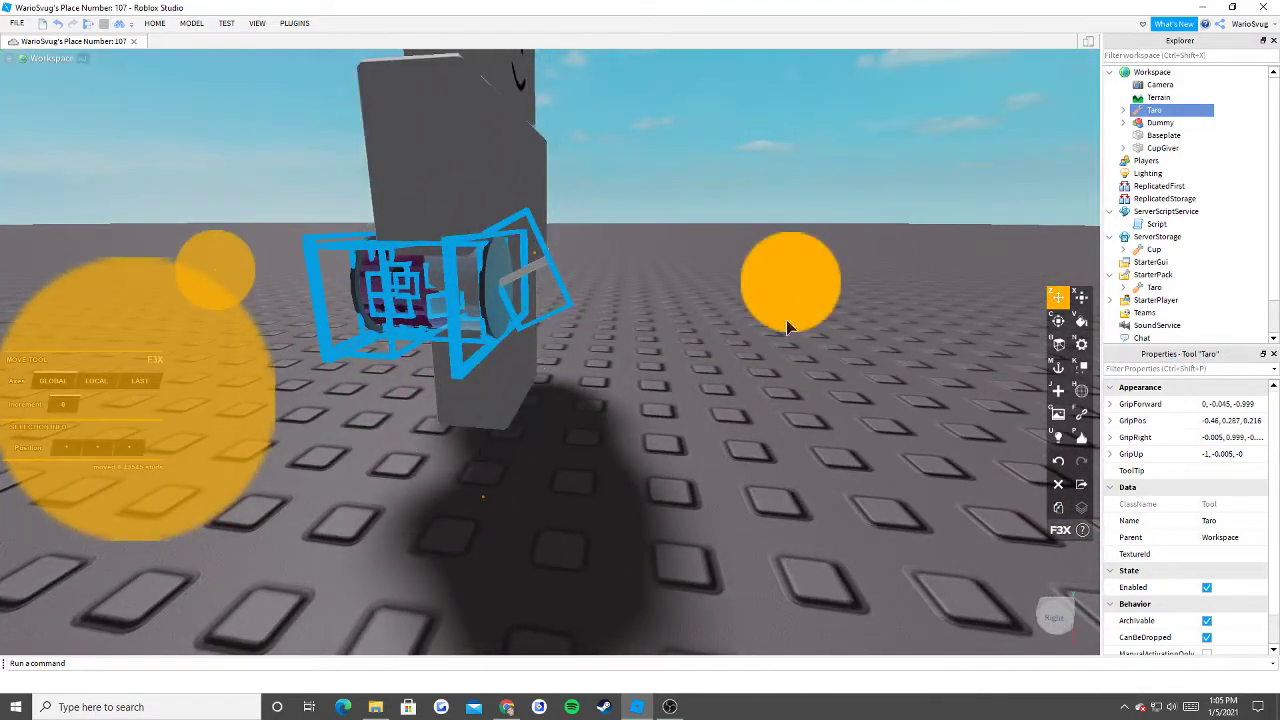
Fine-tune the Taro cup's front-to-back position so it sits under the Dummy's right arm.
{"action": "left_click_drag", "start_coordinate": [814, 300], "coordinate": [838, 294]}
{"action": "key", "text": "a"}
{"action": "right_click_drag", "start_coordinate": [838, 294], "coordinate": [842, 294]}
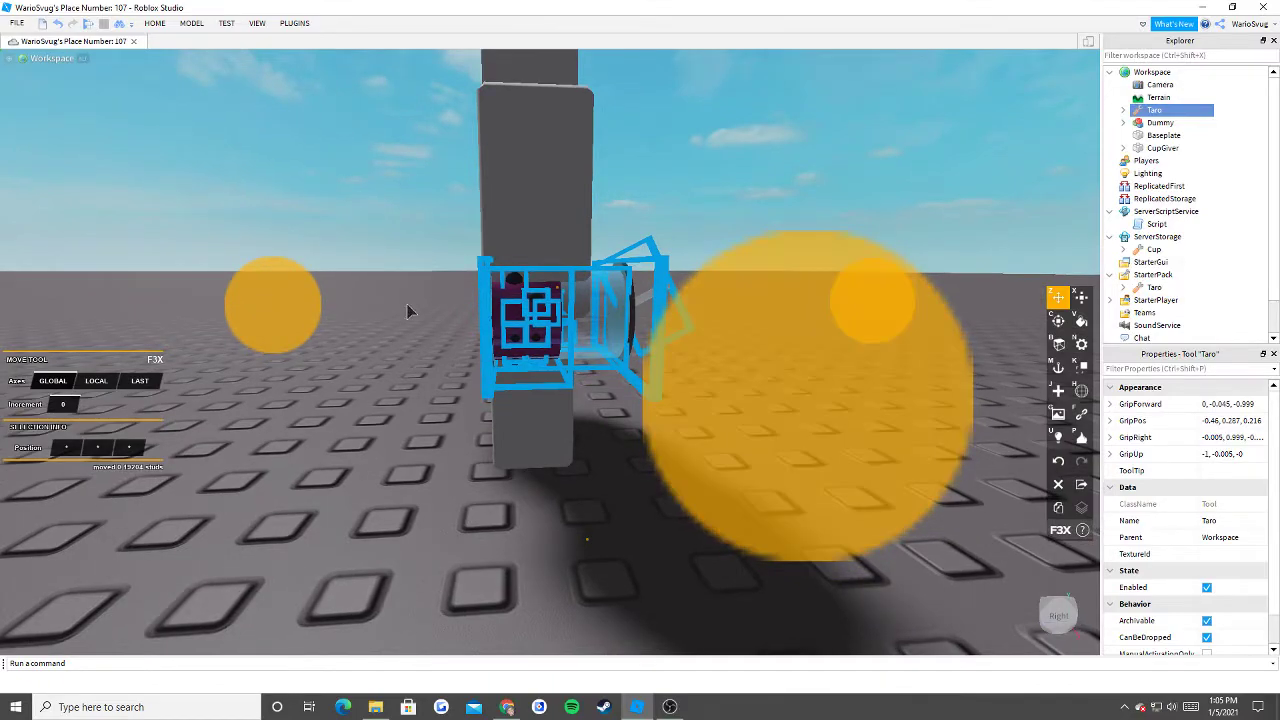
{"action": "left_click_drag", "start_coordinate": [298, 294], "coordinate": [295, 294]}
{"action": "key", "text": "d"}
{"action": "right_click_drag", "start_coordinate": [295, 294], "coordinate": [295, 294]}
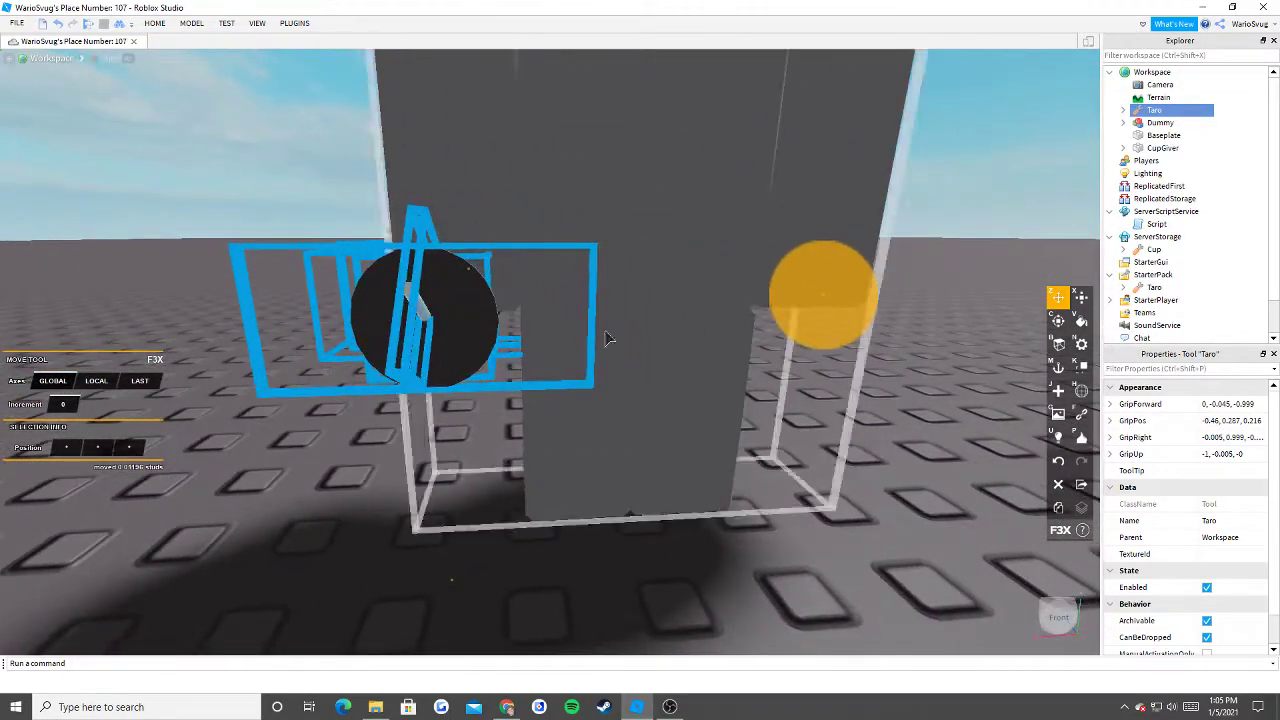
Nudge the Taro cup sideways and vertically to line it up with the hand end of the Dummy's right arm.
{"action": "left_click_drag", "start_coordinate": [862, 307], "coordinate": [881, 307]}
{"action": "right_click_drag", "start_coordinate": [881, 307], "coordinate": [878, 306]}
{"action": "key", "text": "a"}
{"action": "left_click_drag", "start_coordinate": [580, 154], "coordinate": [574, 152]}
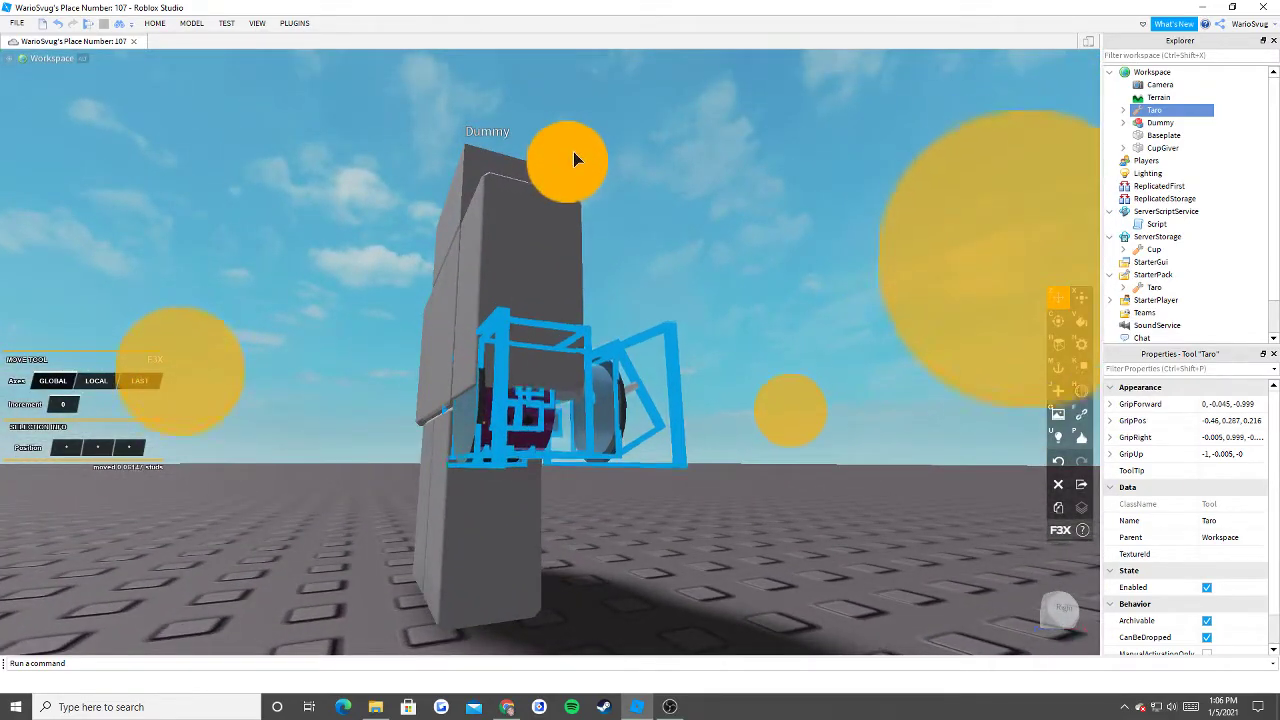
{"action": "right_click_drag", "start_coordinate": [572, 175], "coordinate": [586, 184]}
{"action": "key", "text": "s"}
{"action": "key", "text": "w"}
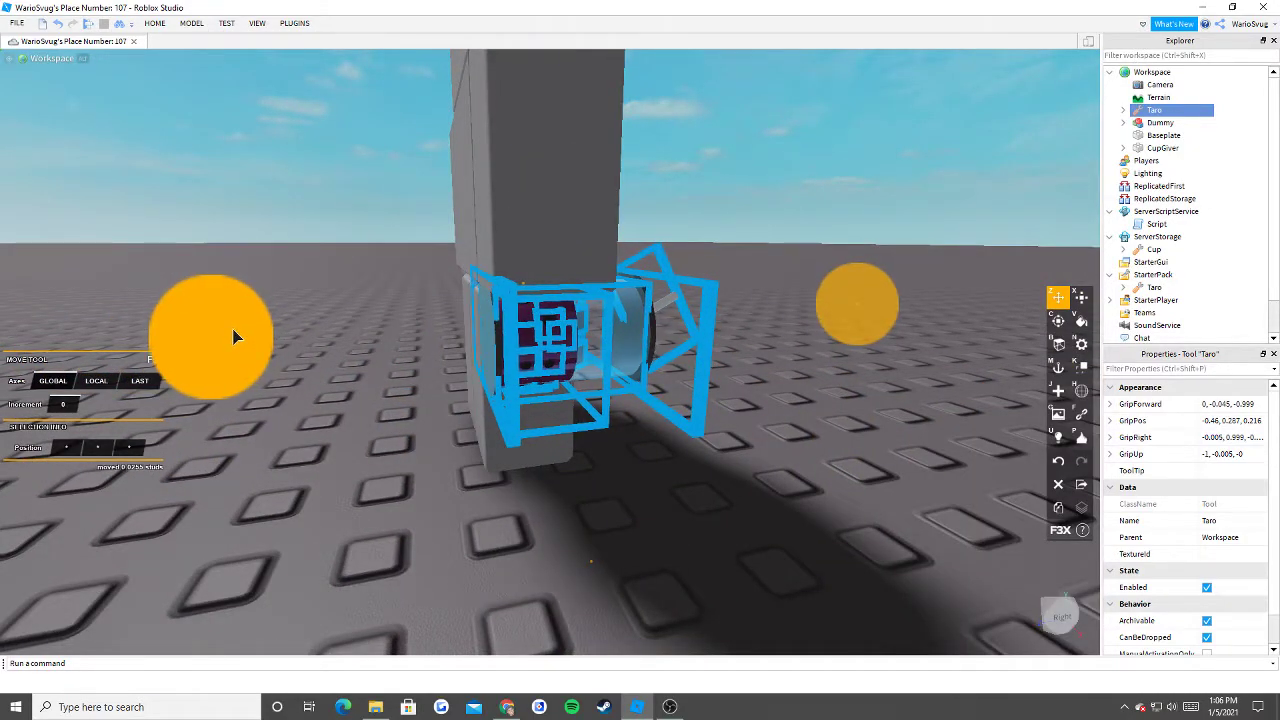
Deselect the Taro cup and start a play test of the place.
{"action": "key", "text": "s"}
{"action": "right_click_drag", "start_coordinate": [860, 202], "coordinate": [860, 203]}
{"action": "left_click", "coordinate": [860, 203]}
{"action": "key", "text": "s"}
{"action": "left_click", "coordinate": [230, 27]}
{"action": "left_click", "coordinate": [19, 72]}
{"action": "left_click", "coordinate": [40, 104]}
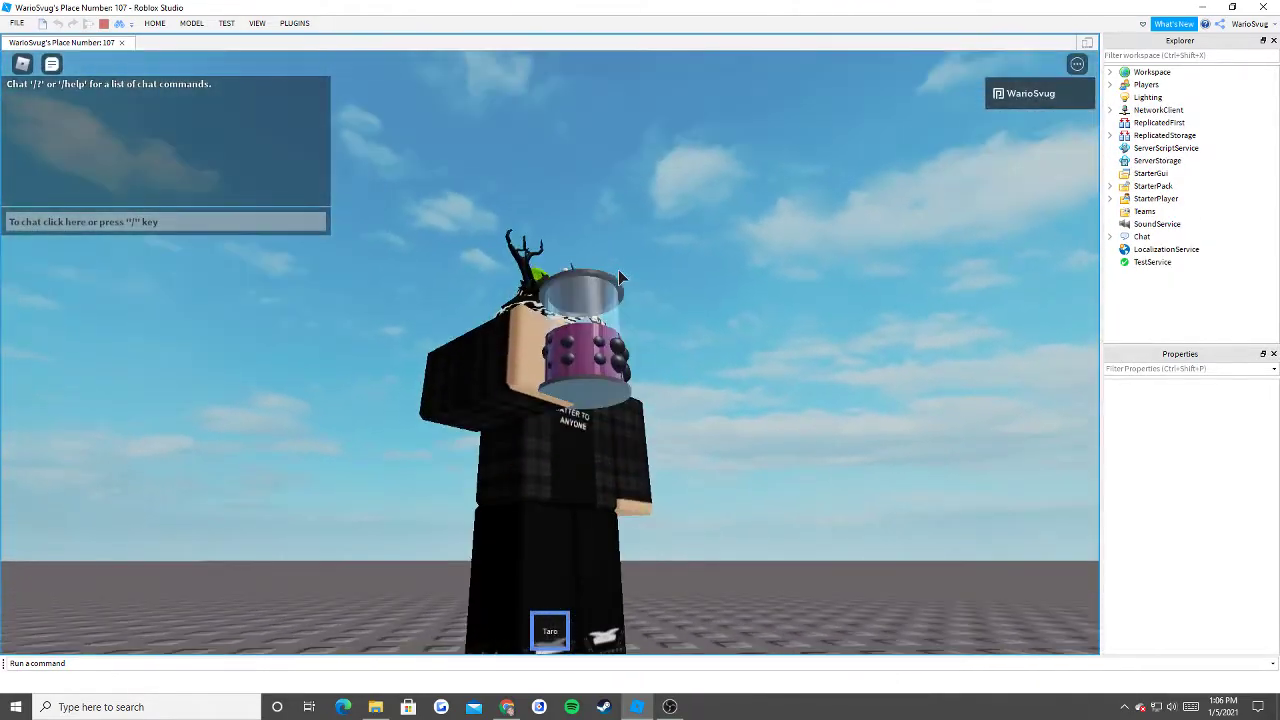
Compare the character's grip on the Taro cup from below and in front, and stop the play test.
{"action": "right_click_drag", "start_coordinate": [537, 378], "coordinate": [474, 427]}
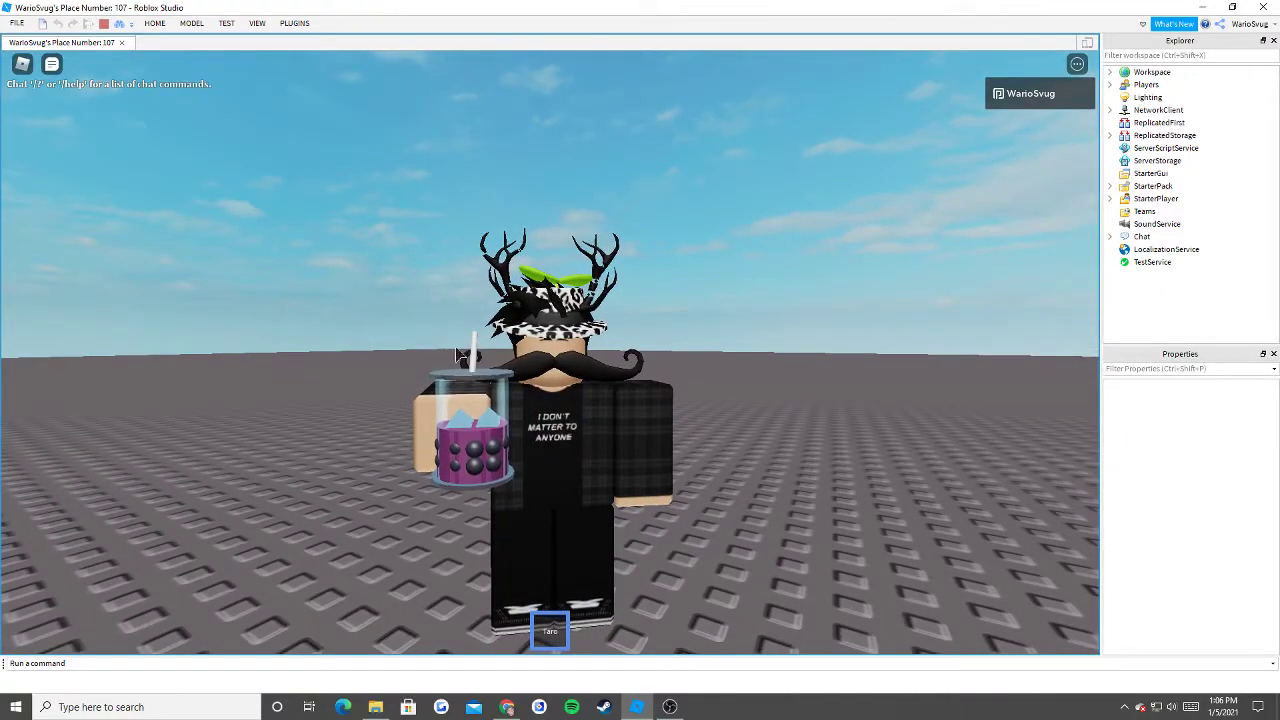
{"action": "right_click_drag", "start_coordinate": [499, 382], "coordinate": [566, 298]}
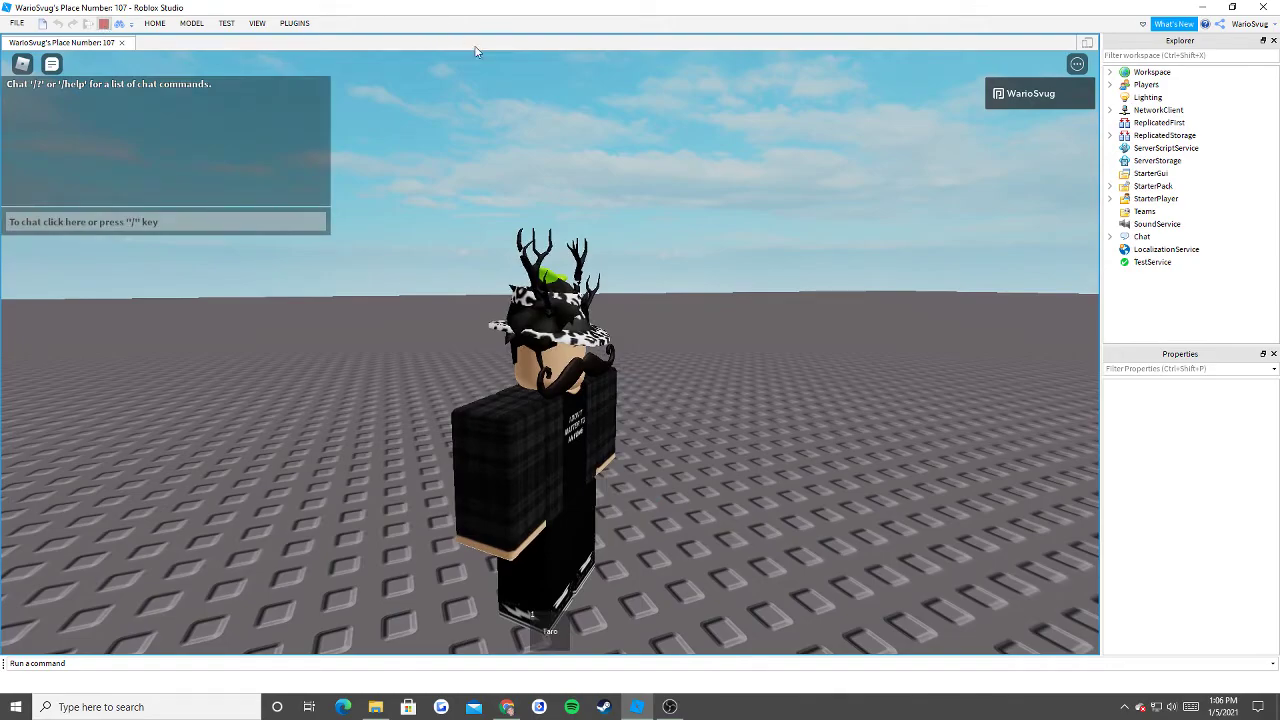
{"action": "key", "text": "shift+F5"}
Inspect the Taro cup's placement against the Dummy's right arm from the side, below and front.
{"action": "left_click", "coordinate": [538, 210]}
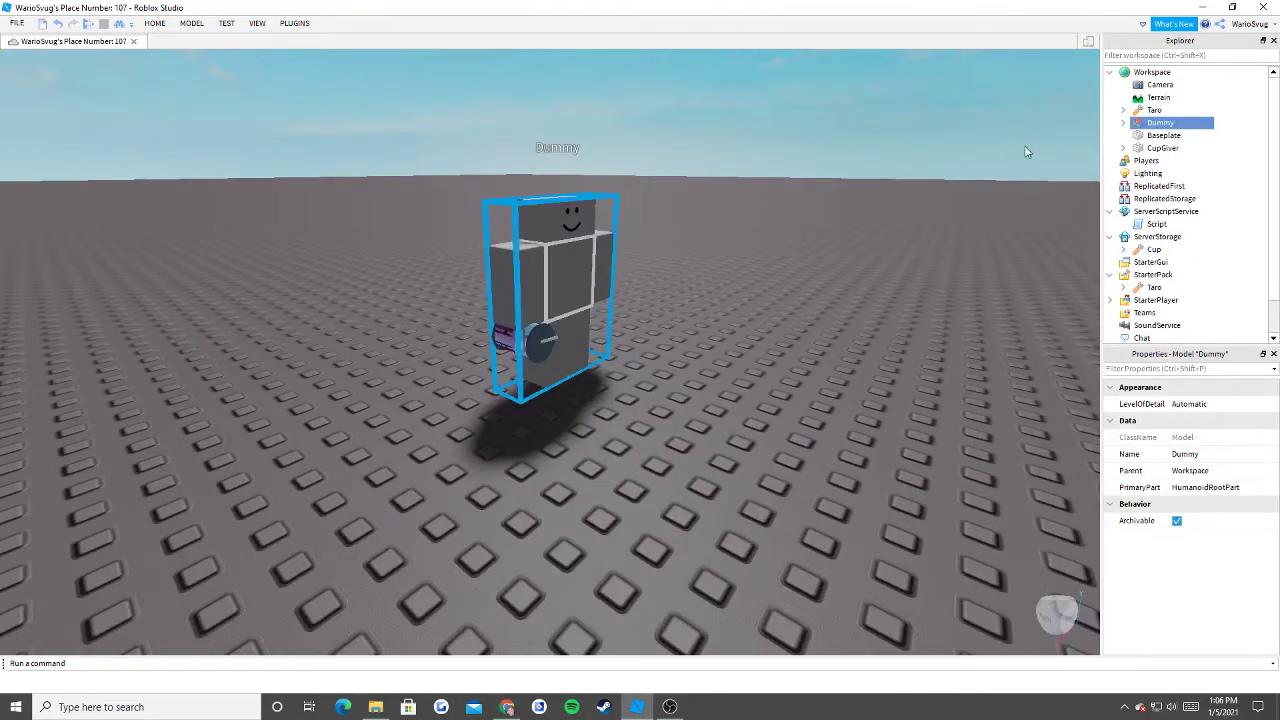
{"action": "left_click", "coordinate": [1153, 110]}
{"action": "scroll", "coordinate": [773, 214], "scroll_direction": "up", "scroll_amount": 3}
{"action": "right_click_drag", "start_coordinate": [773, 214], "coordinate": [771, 214]}
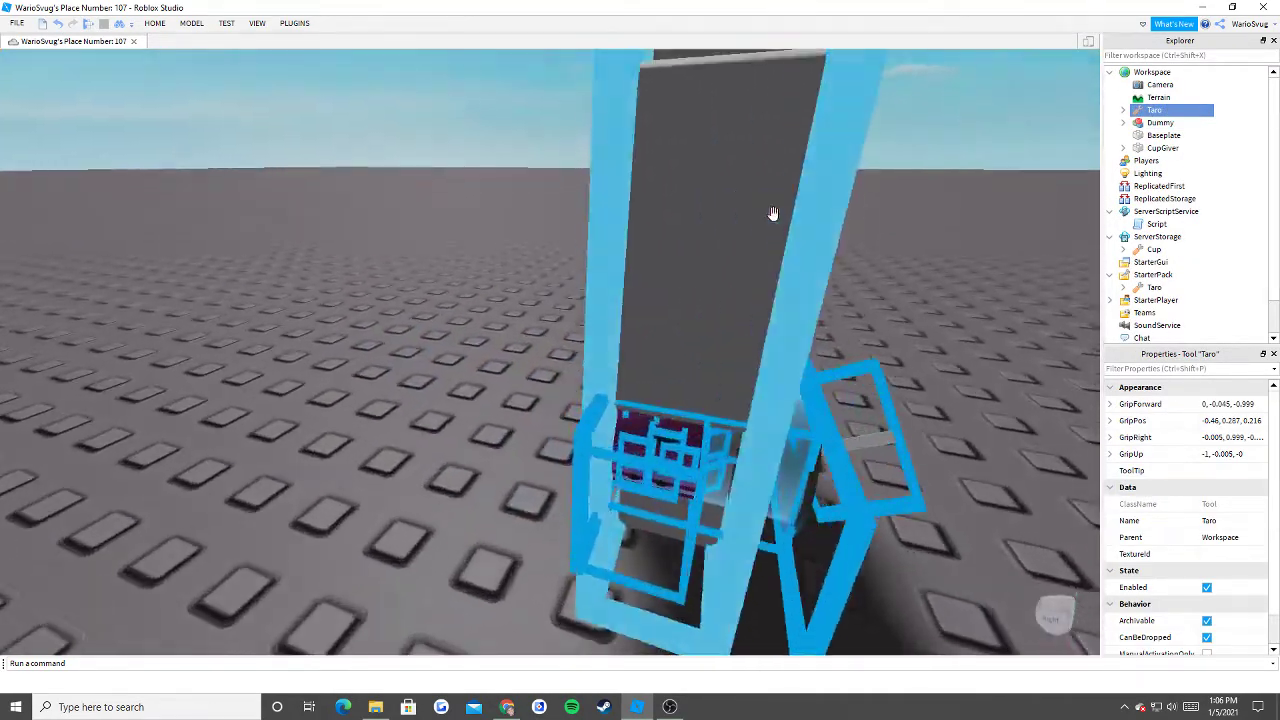
{"action": "right_click_drag", "start_coordinate": [291, 284], "coordinate": [263, 305]}
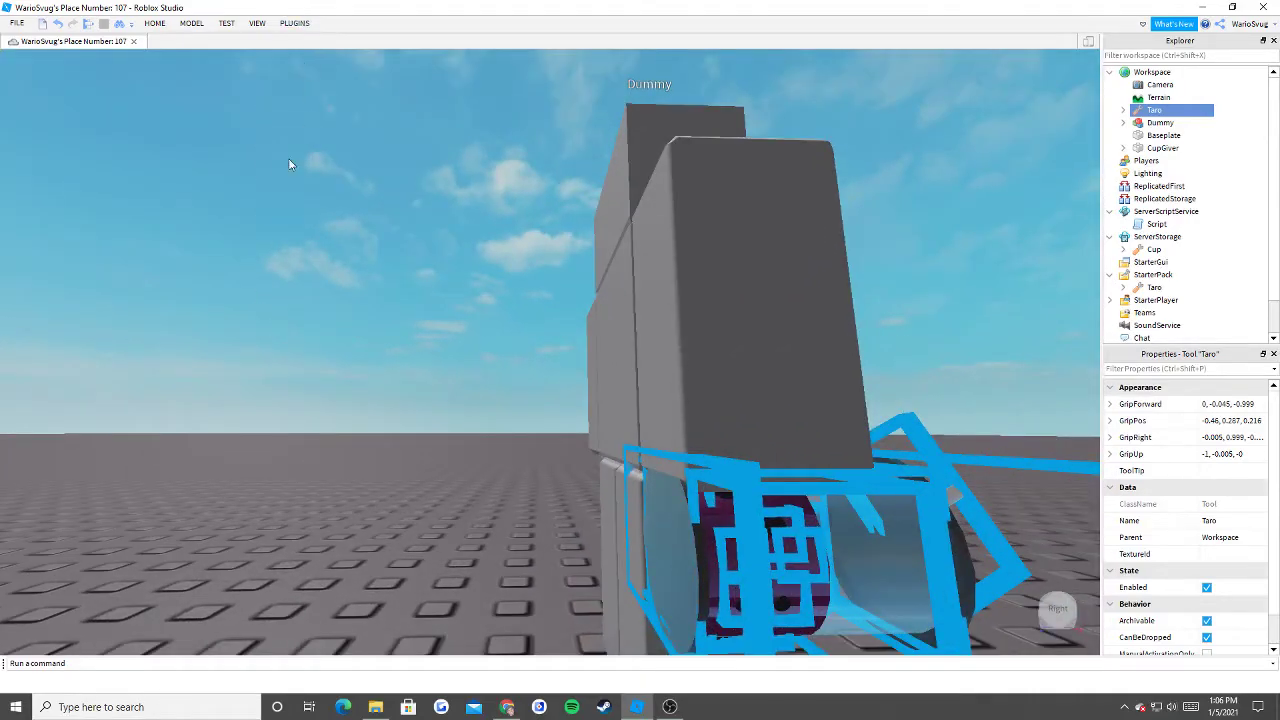
{"action": "right_click_drag", "start_coordinate": [298, 128], "coordinate": [276, 213]}
{"action": "scroll", "coordinate": [276, 213], "scroll_direction": "down", "scroll_amount": 3}
{"action": "key", "text": "d"}
{"action": "left_click", "coordinate": [335, 266]}
{"action": "right_click_drag", "start_coordinate": [335, 266], "coordinate": [324, 283]}
{"action": "key", "text": "d"}
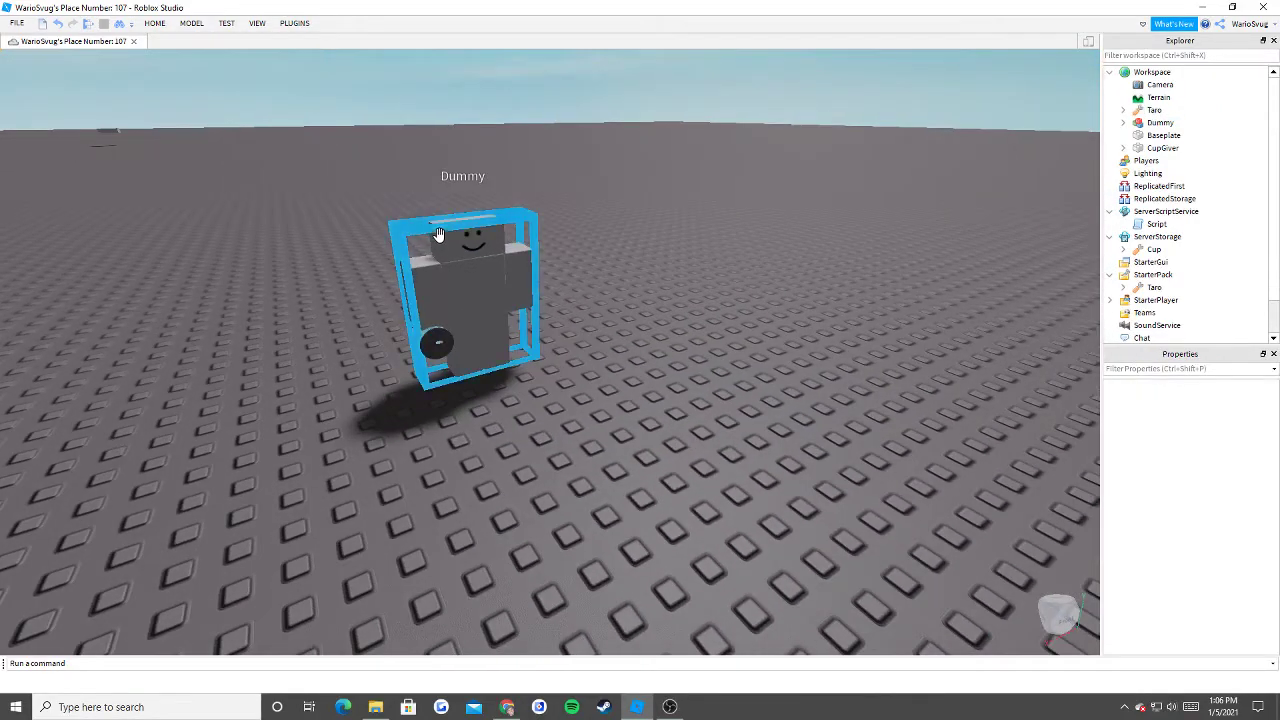
Expand the Taro tool in Workspace and delete the first three items inside it, above the Union and Handle.
{"action": "left_click", "coordinate": [1156, 110]}
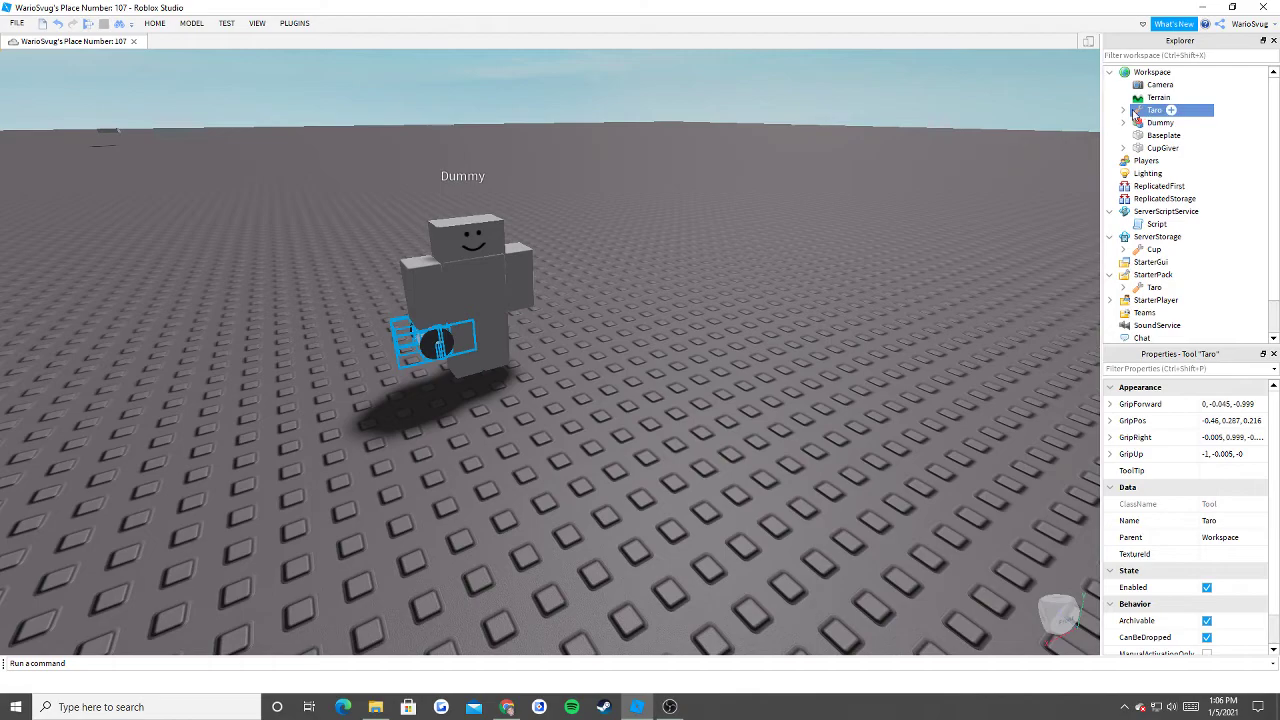
{"action": "left_click", "coordinate": [1124, 110]}
{"action": "key", "text": "f"}
{"action": "left_click", "coordinate": [1168, 122]}
{"action": "left_click", "coordinate": [1180, 135], "text": "ctrl"}
{"action": "left_click", "coordinate": [1167, 148], "text": "ctrl"}
{"action": "key", "text": "Delete"}
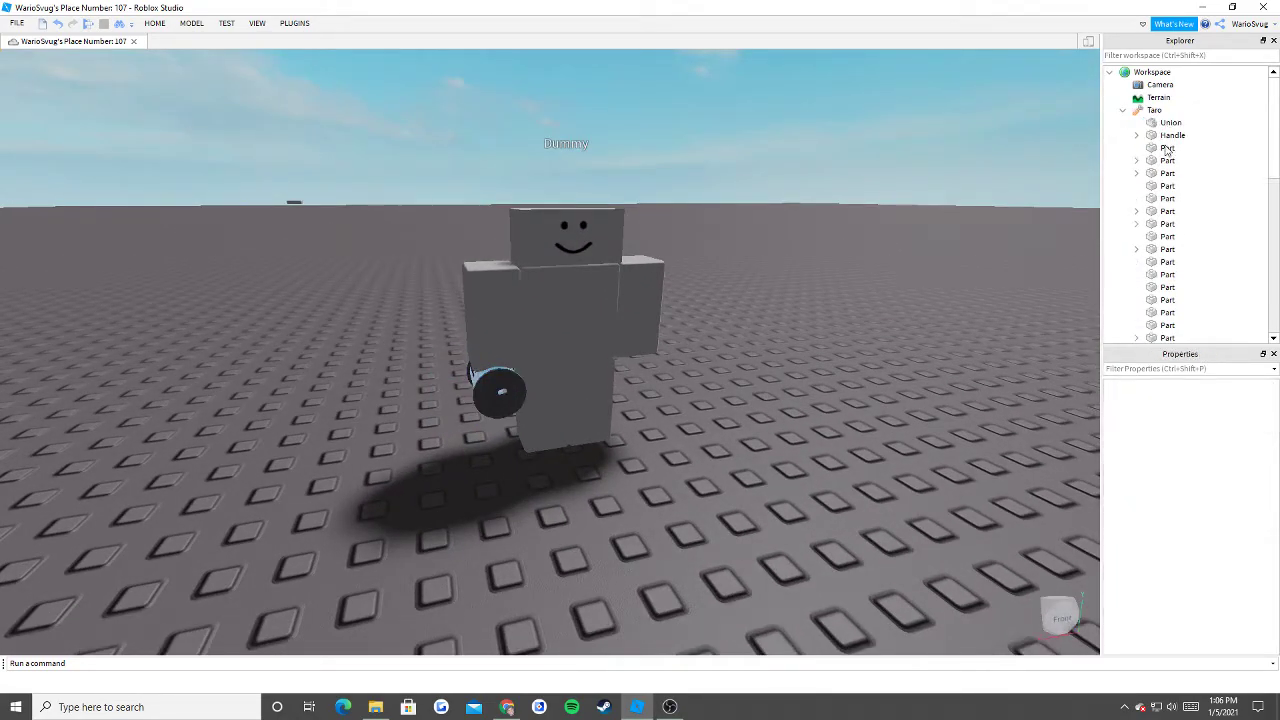
Examine the Union, Handle and other parts inside the Taro tool and clear the selection.
{"action": "scroll", "coordinate": [612, 375], "scroll_direction": "up", "scroll_amount": 3}
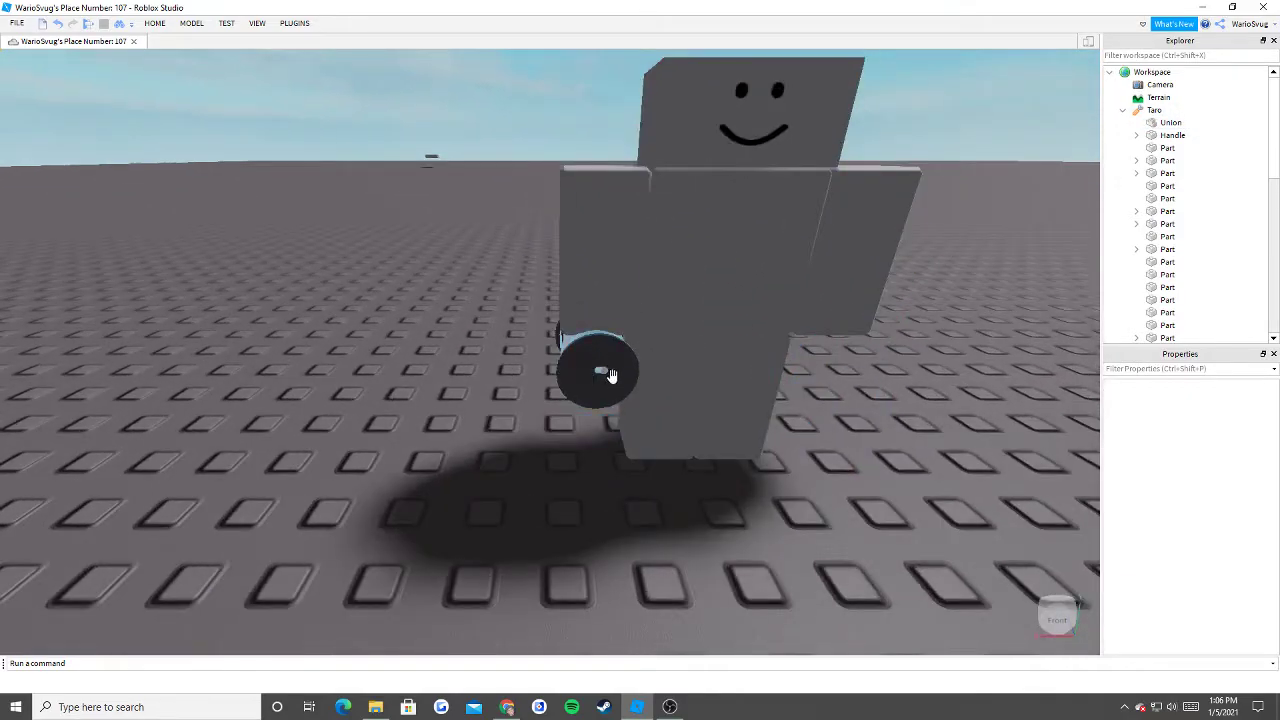
{"action": "left_click", "coordinate": [1166, 123]}
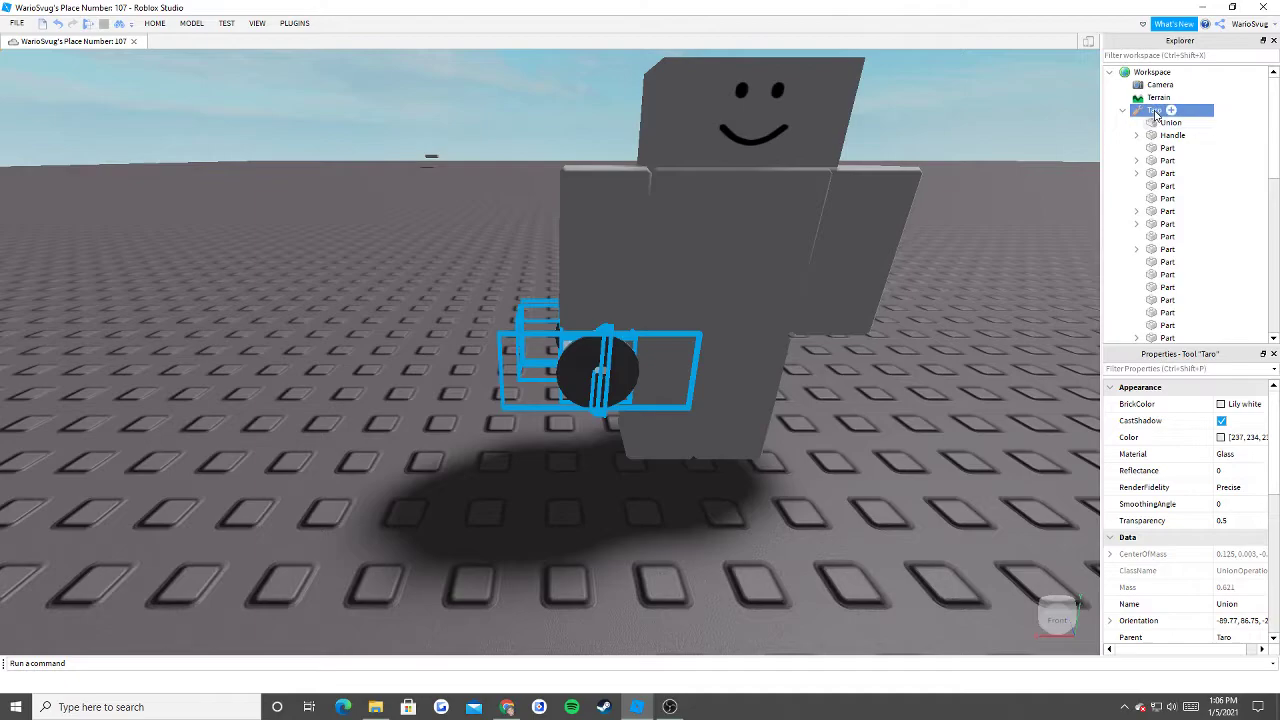
{"action": "right_click_drag", "start_coordinate": [1010, 141], "coordinate": [1010, 141]}
{"action": "scroll", "coordinate": [890, 238], "scroll_direction": "down", "scroll_amount": 3}
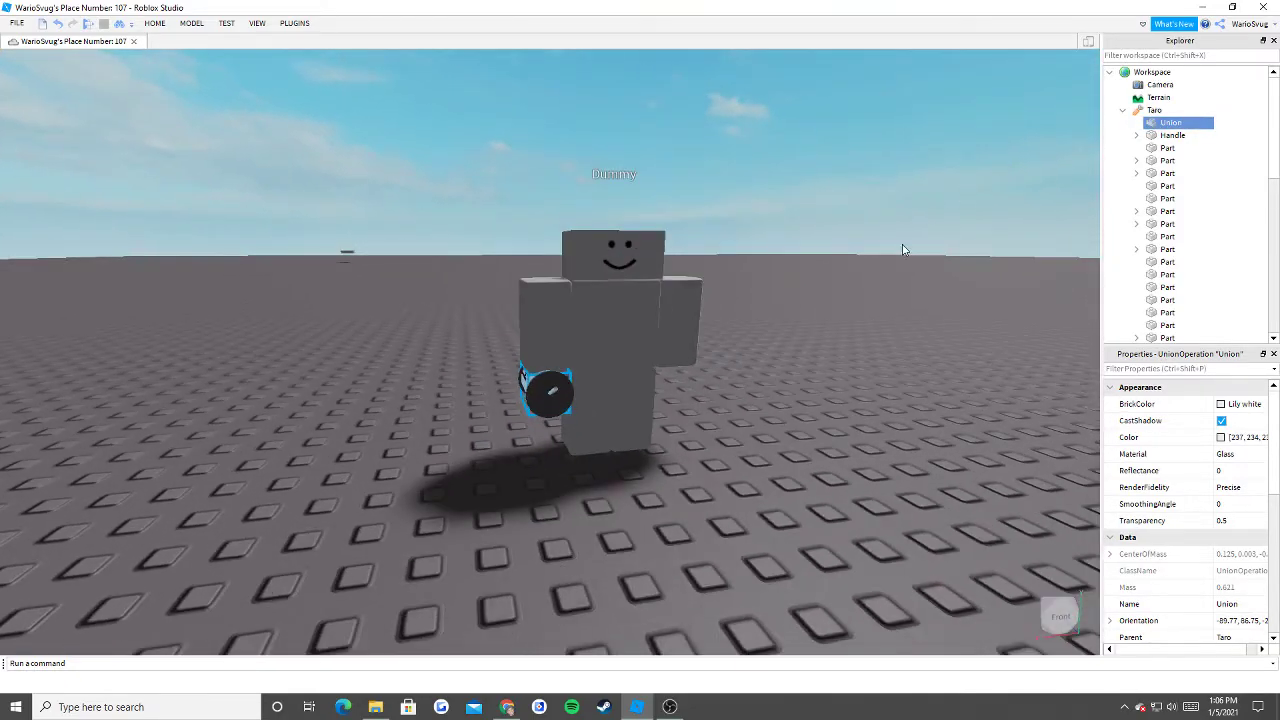
{"action": "scroll", "coordinate": [890, 238], "scroll_direction": "up", "scroll_amount": 3}
{"action": "left_click", "coordinate": [1152, 111]}
{"action": "left_click", "coordinate": [1162, 122]}
{"action": "left_click_drag", "start_coordinate": [1238, 122], "coordinate": [1147, 319]}
{"action": "left_click", "coordinate": [884, 277]}
Start the MotorCreator Create Welds command and set the Dummy's Right Arm as Part0.
{"action": "left_click", "coordinate": [284, 22]}
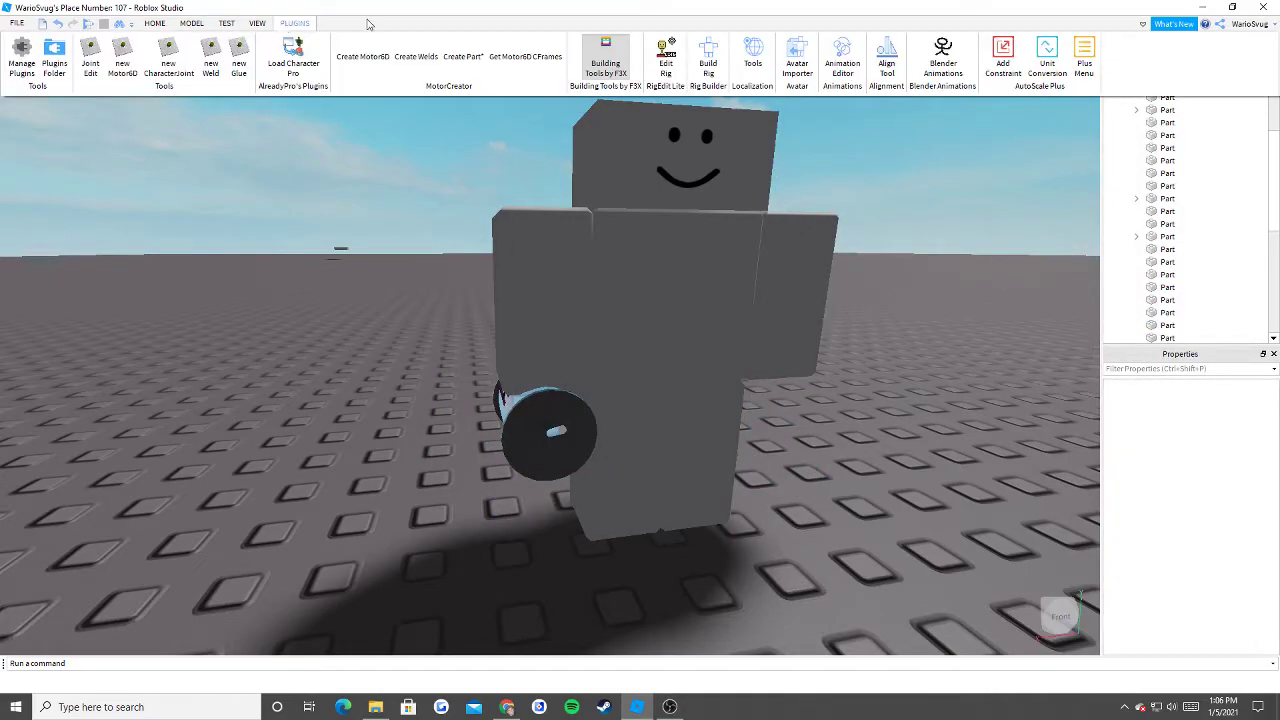
{"action": "left_click", "coordinate": [419, 52]}
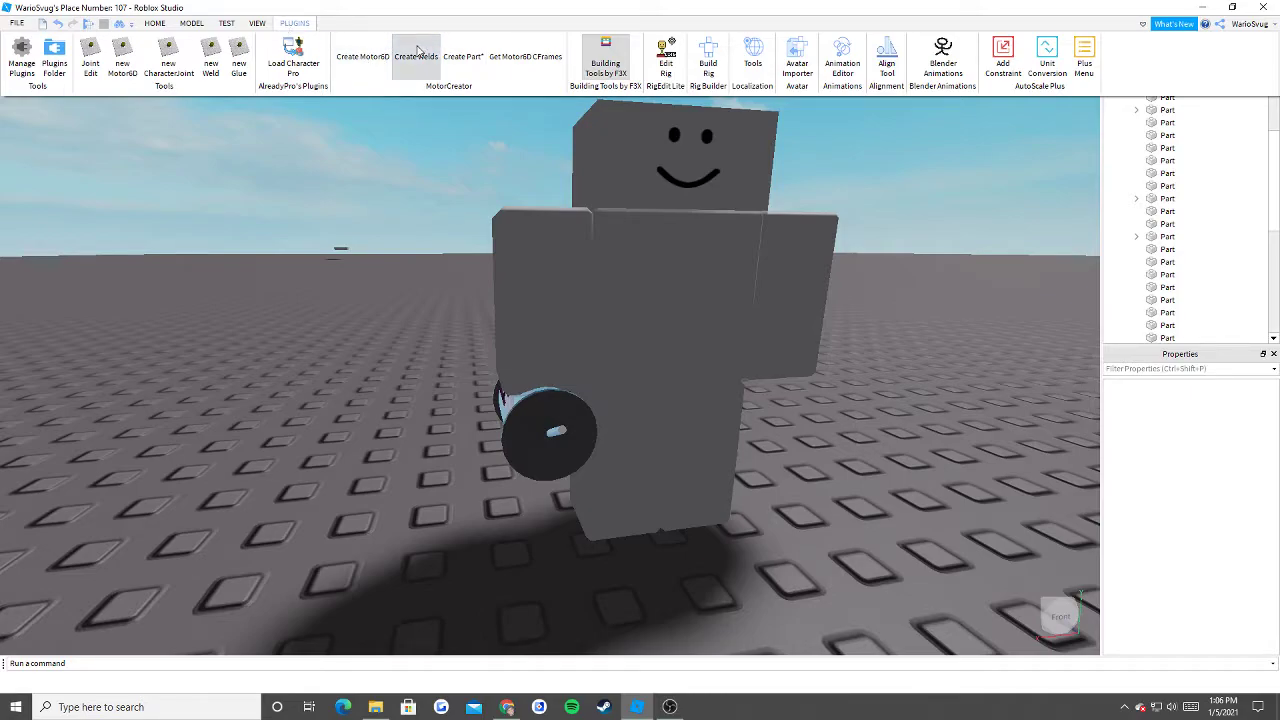
{"action": "right_click_drag", "start_coordinate": [826, 166], "coordinate": [826, 140]}
{"action": "scroll", "coordinate": [1210, 202], "scroll_direction": "up", "scroll_amount": 4}
{"action": "scroll", "coordinate": [1210, 202], "scroll_direction": "down", "scroll_amount": 1}
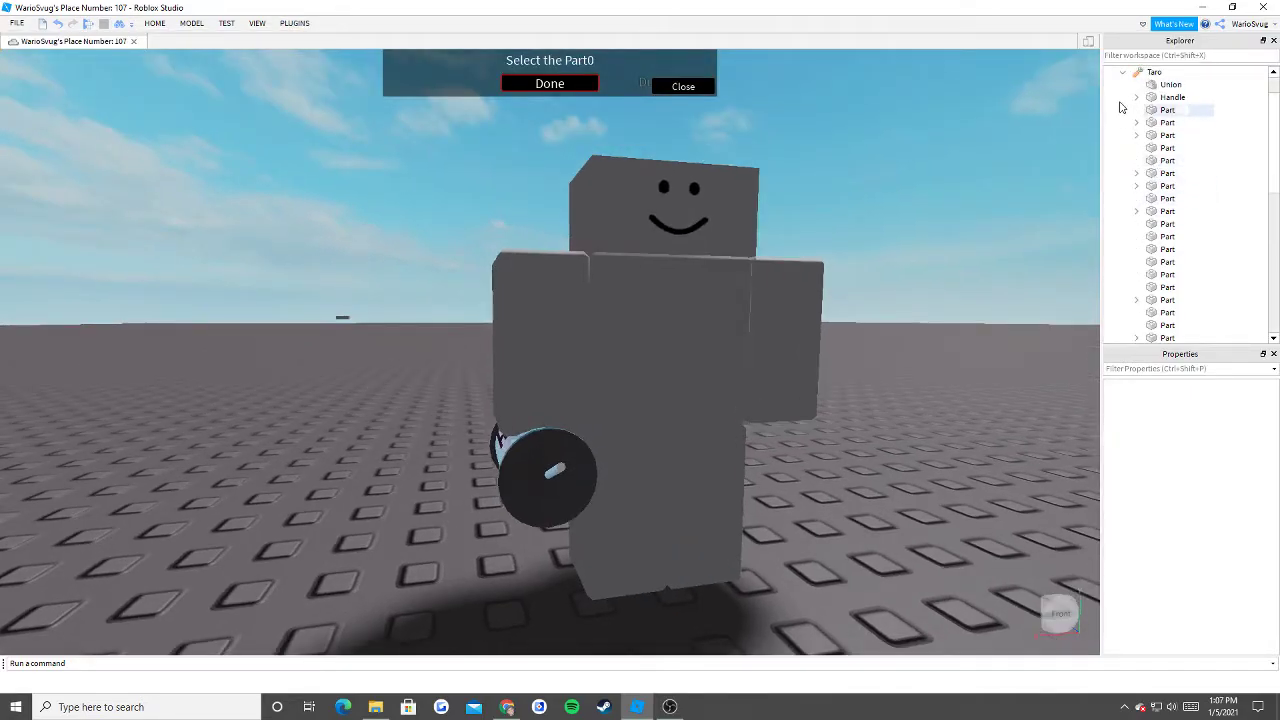
{"action": "left_click", "coordinate": [1122, 73]}
{"action": "left_click", "coordinate": [1123, 84]}
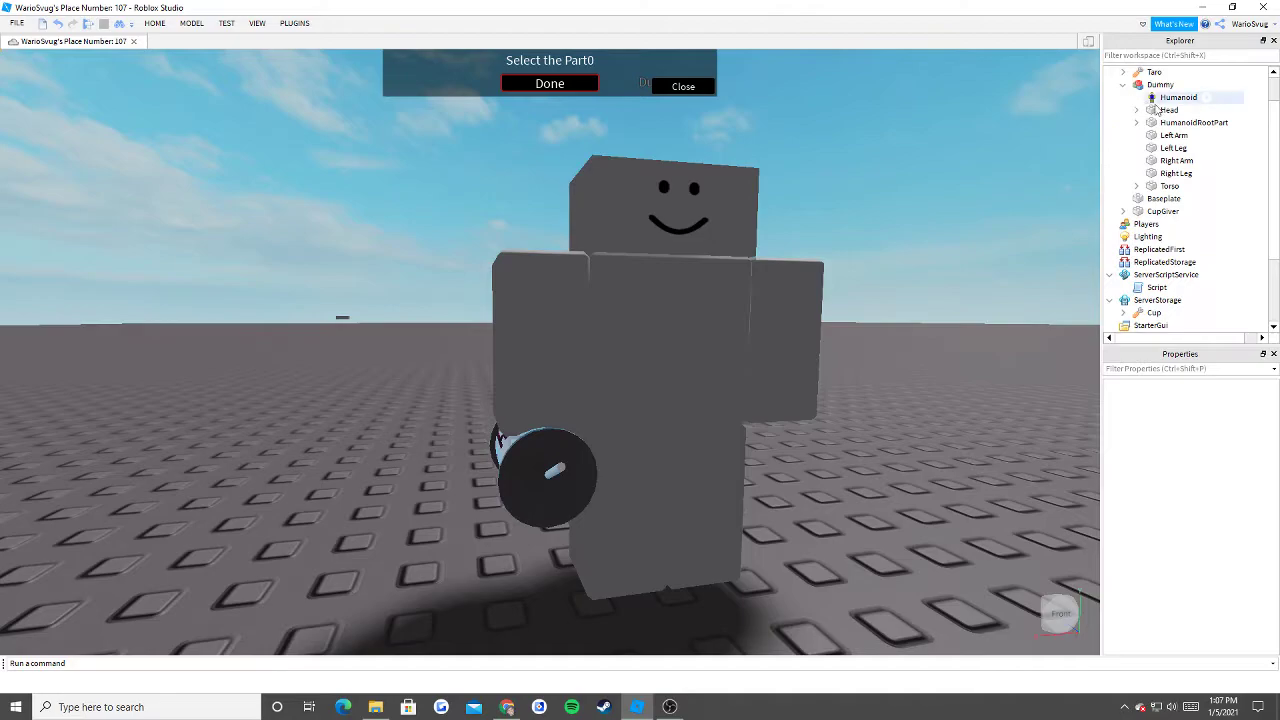
{"action": "right_click_drag", "start_coordinate": [901, 186], "coordinate": [473, 115]}
{"action": "left_click", "coordinate": [1170, 161]}
{"action": "right_click_drag", "start_coordinate": [586, 168], "coordinate": [580, 178]}
{"action": "scroll", "coordinate": [580, 178], "scroll_direction": "down", "scroll_amount": 3}
{"action": "scroll", "coordinate": [586, 196], "scroll_direction": "up", "scroll_amount": 3}
{"action": "right_click_drag", "start_coordinate": [777, 240], "coordinate": [781, 239]}
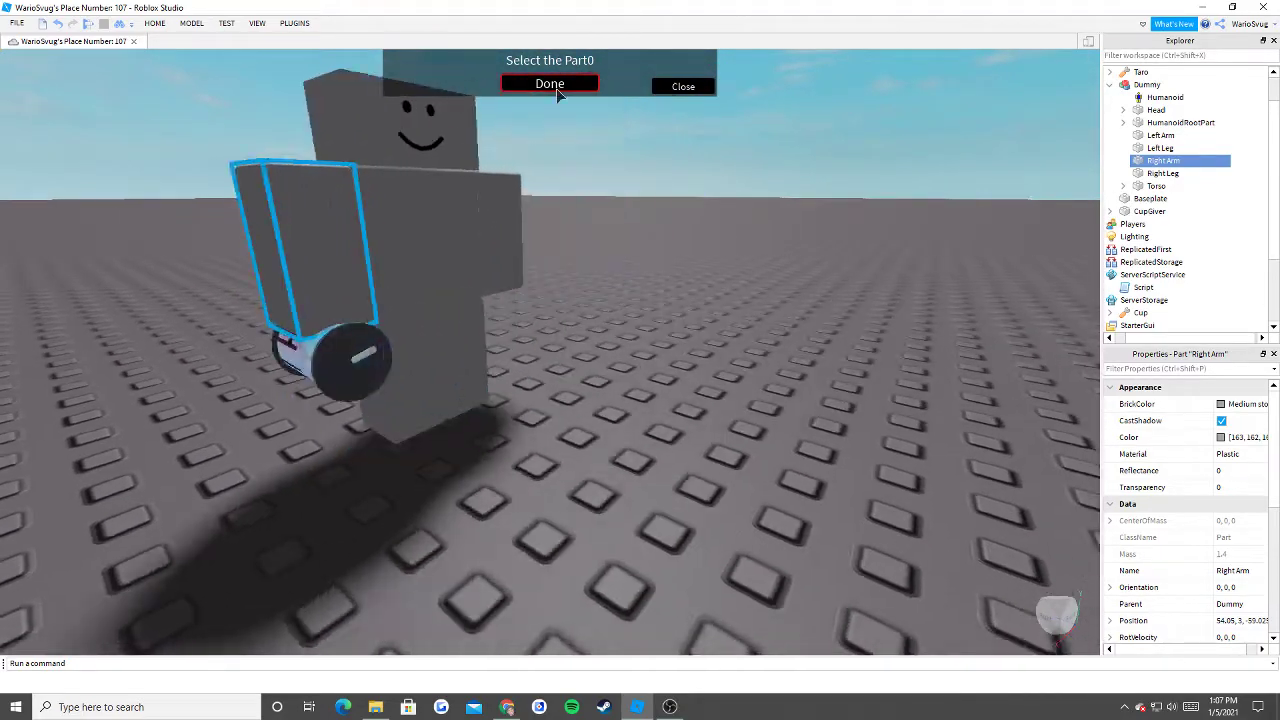
{"action": "key", "text": "a"}
{"action": "left_click", "coordinate": [556, 87]}
{"action": "right_click_drag", "start_coordinate": [788, 124], "coordinate": [788, 128]}
{"action": "scroll", "coordinate": [788, 128], "scroll_direction": "down", "scroll_amount": 2}
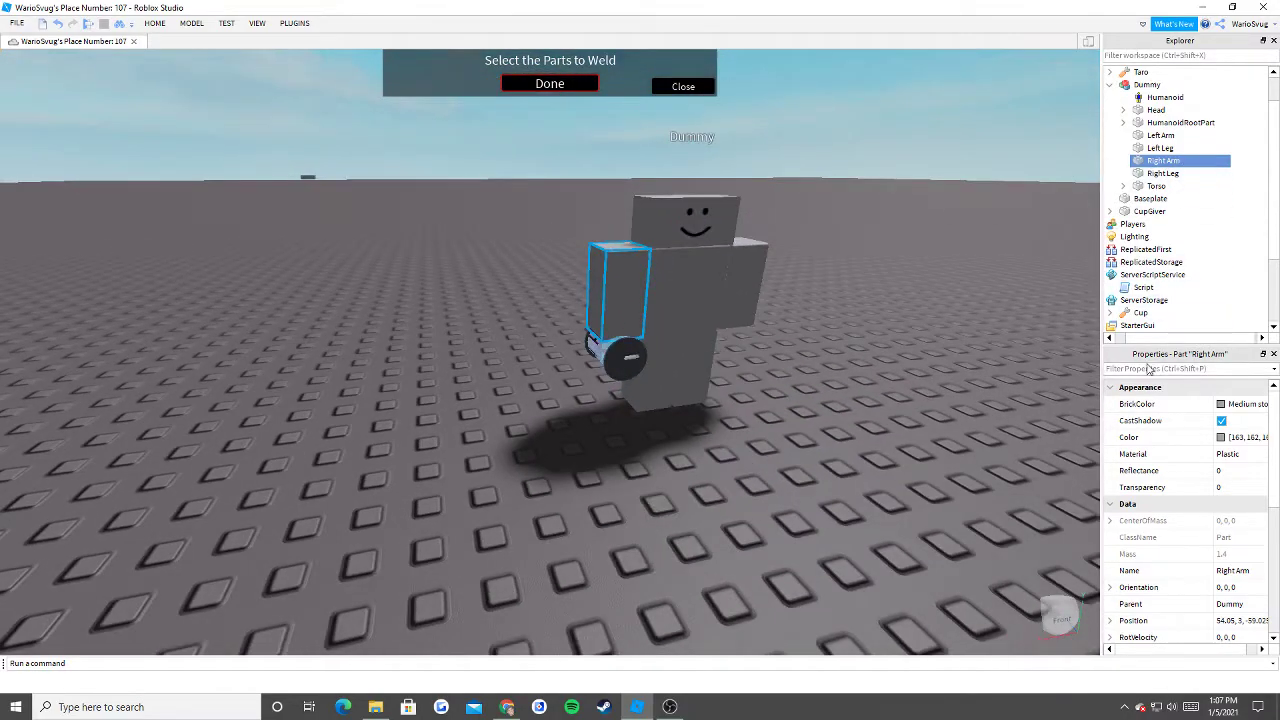
Weld the Union, Handle and all the parts inside the Taro tool to the right arm and close the weld tool.
{"action": "scroll", "coordinate": [1160, 250], "scroll_direction": "up", "scroll_amount": 2}
{"action": "left_click", "coordinate": [1124, 122]}
{"action": "left_click", "coordinate": [1122, 110]}
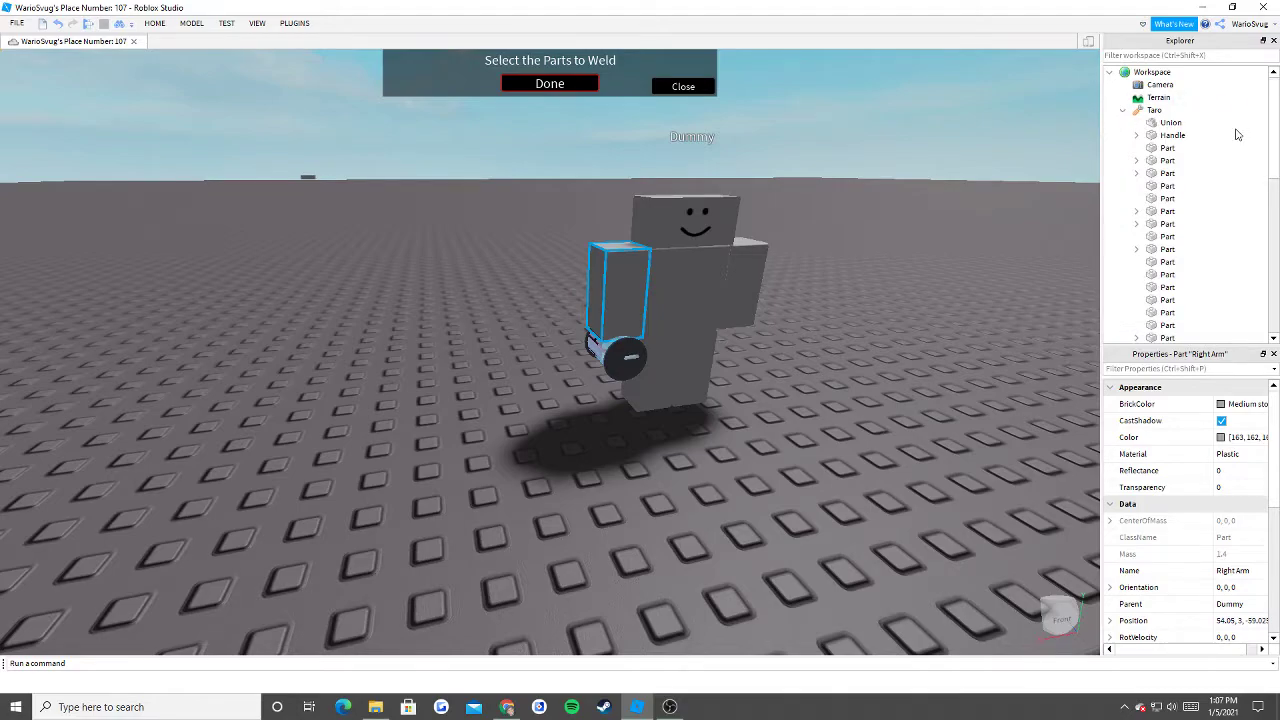
{"action": "left_click_drag", "start_coordinate": [1238, 125], "coordinate": [1163, 291]}
{"action": "scroll", "coordinate": [789, 240], "scroll_direction": "up", "scroll_amount": 2}
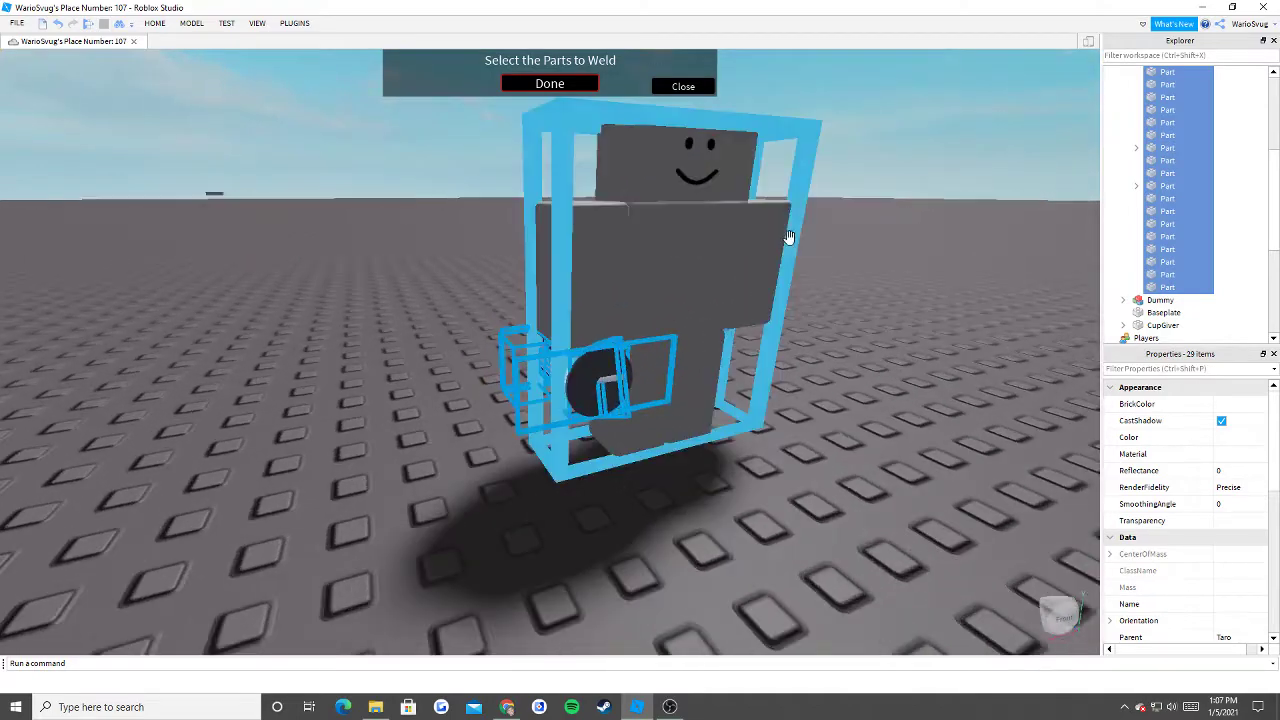
{"action": "left_click_drag", "start_coordinate": [1274, 197], "coordinate": [1274, 185]}
{"action": "scroll", "coordinate": [1221, 189], "scroll_direction": "up", "scroll_amount": 2}
{"action": "left_click", "coordinate": [536, 85]}
{"action": "left_click", "coordinate": [665, 90]}
Open the Animation Editor and choose the Dummy as the rig to animate.
{"action": "left_click", "coordinate": [362, 69]}
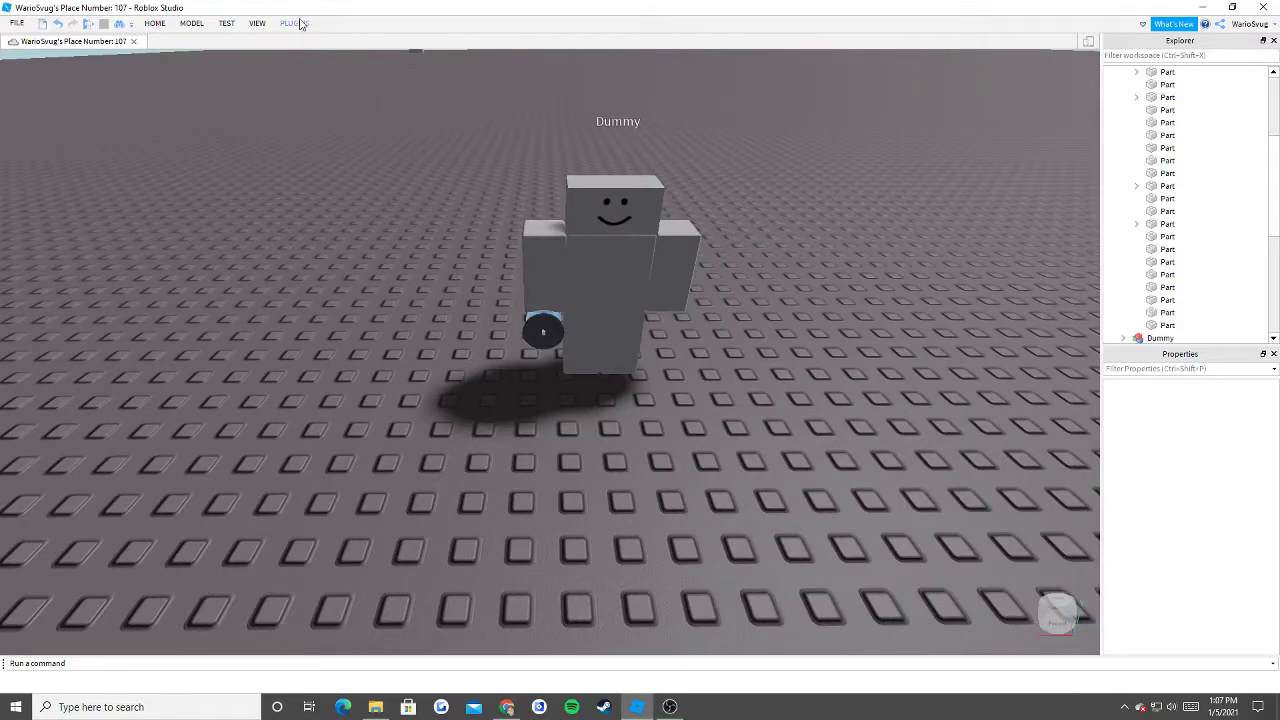
{"action": "left_click", "coordinate": [294, 23]}
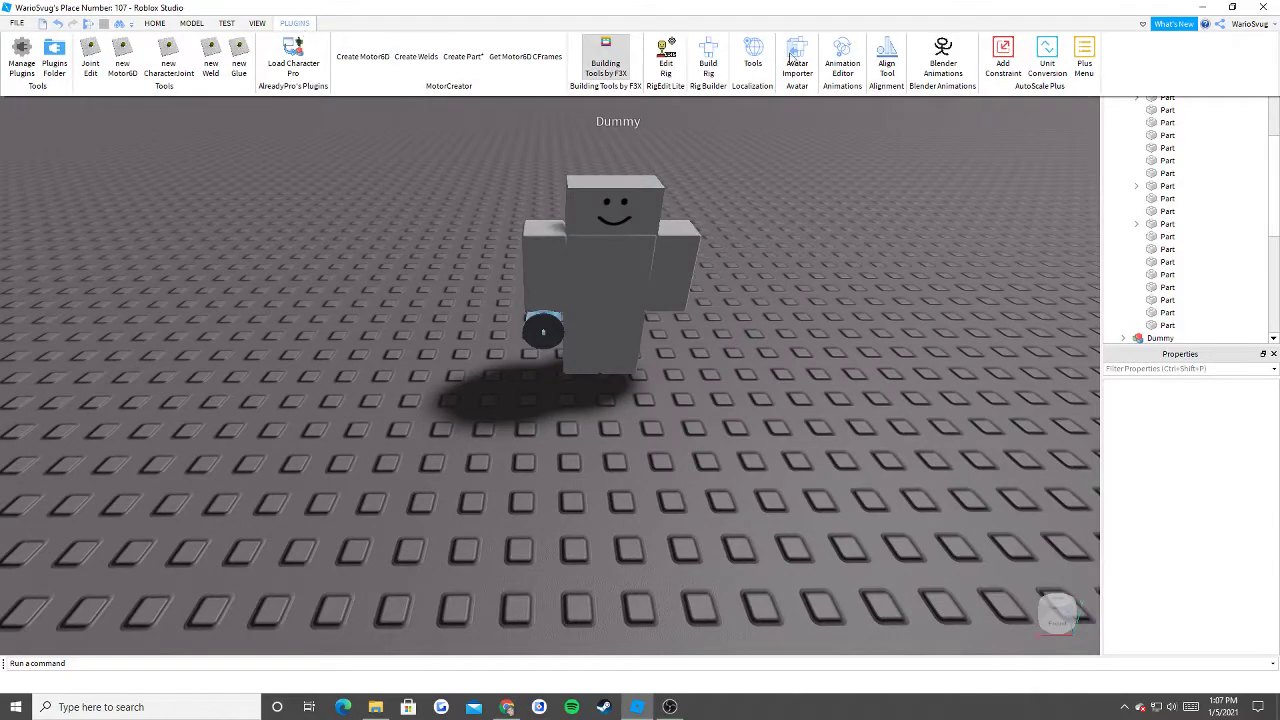
{"action": "left_click", "coordinate": [840, 60]}
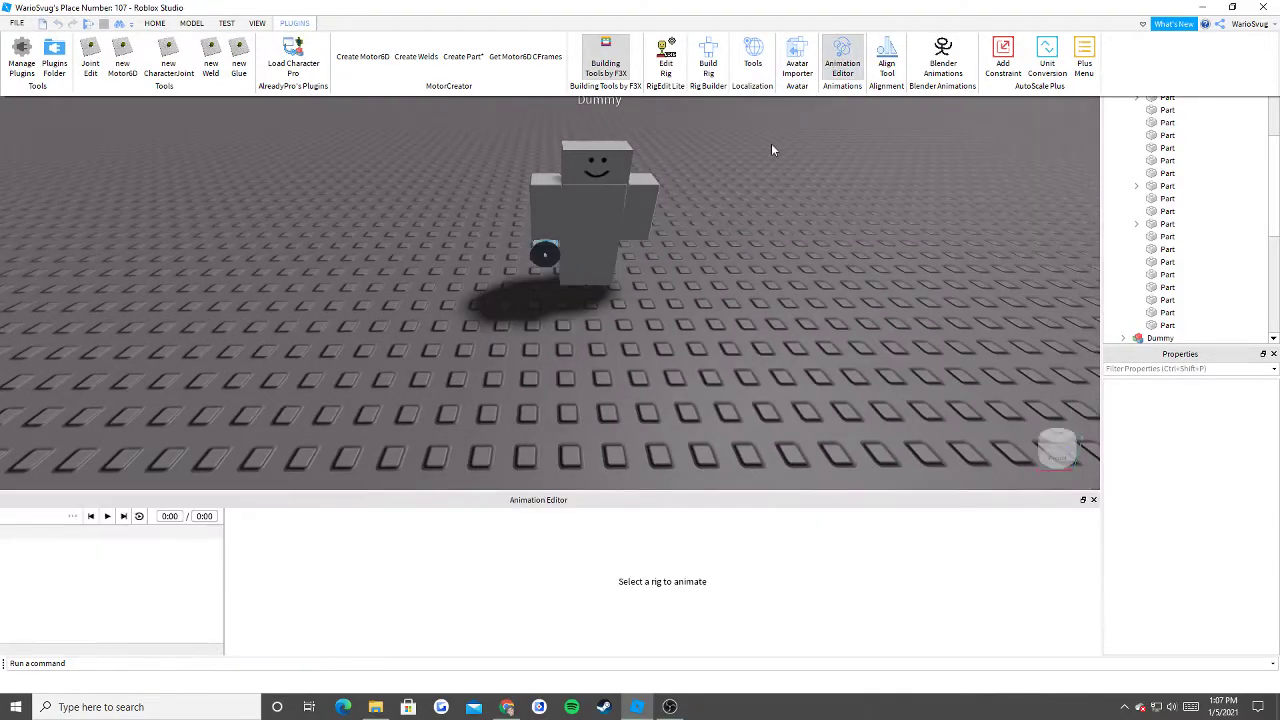
{"action": "left_click", "coordinate": [587, 241]}
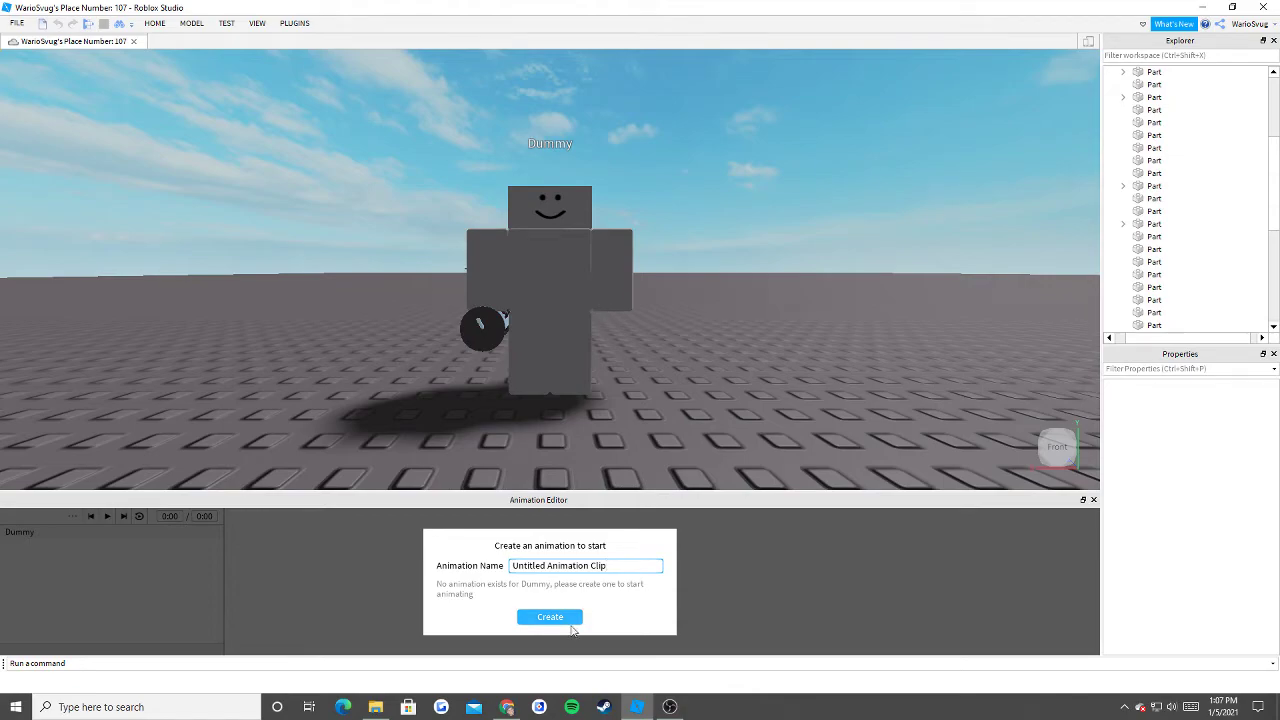
{"action": "left_click", "coordinate": [1094, 501]}
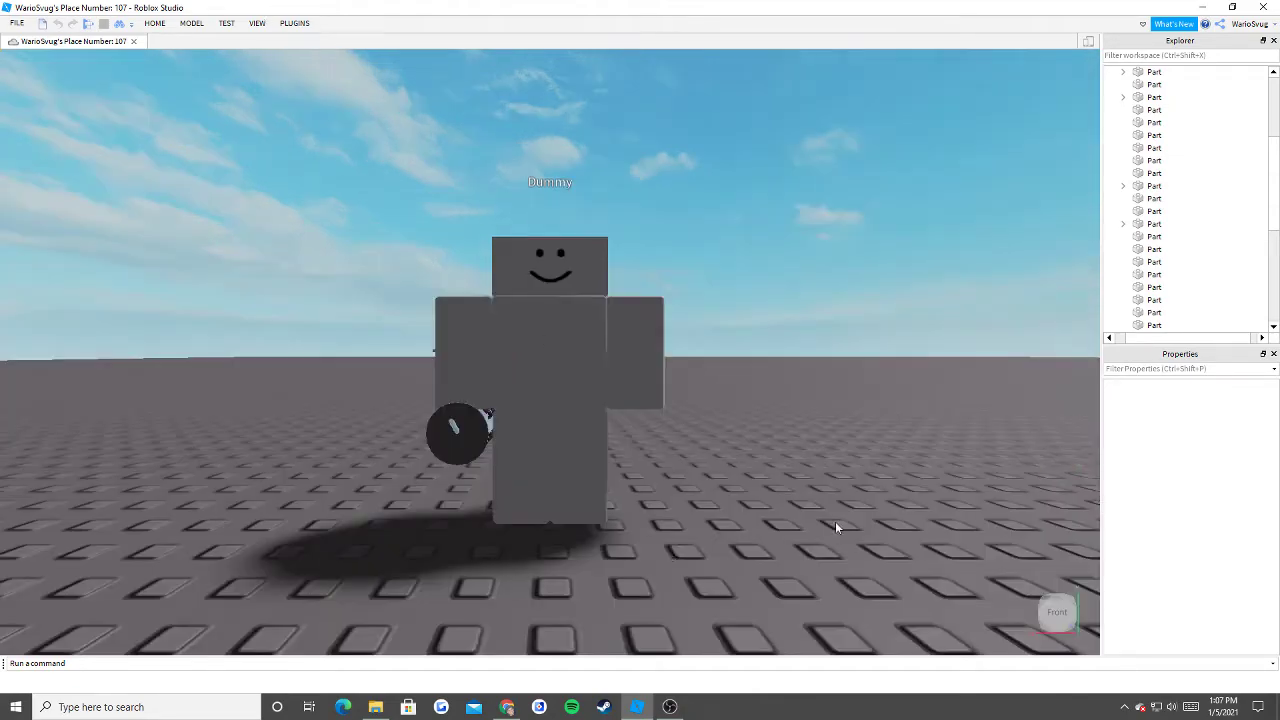
{"action": "left_click", "coordinate": [294, 23]}
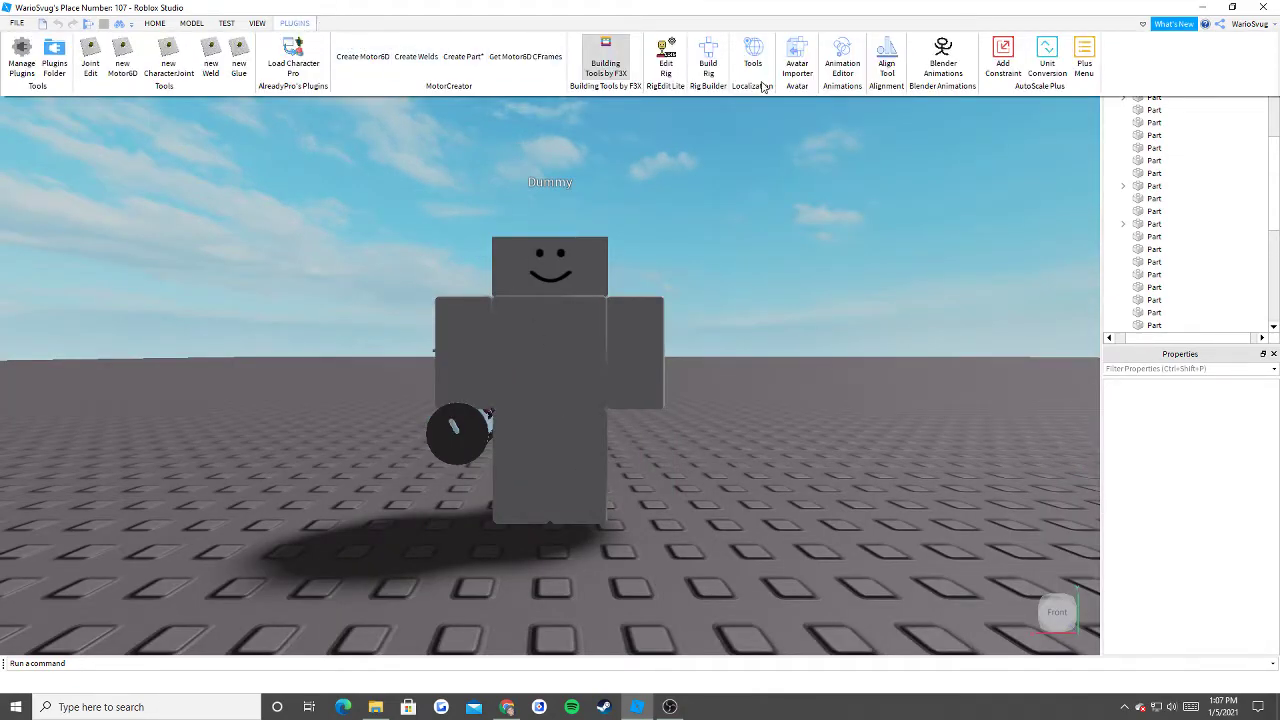
{"action": "left_click", "coordinate": [842, 60]}
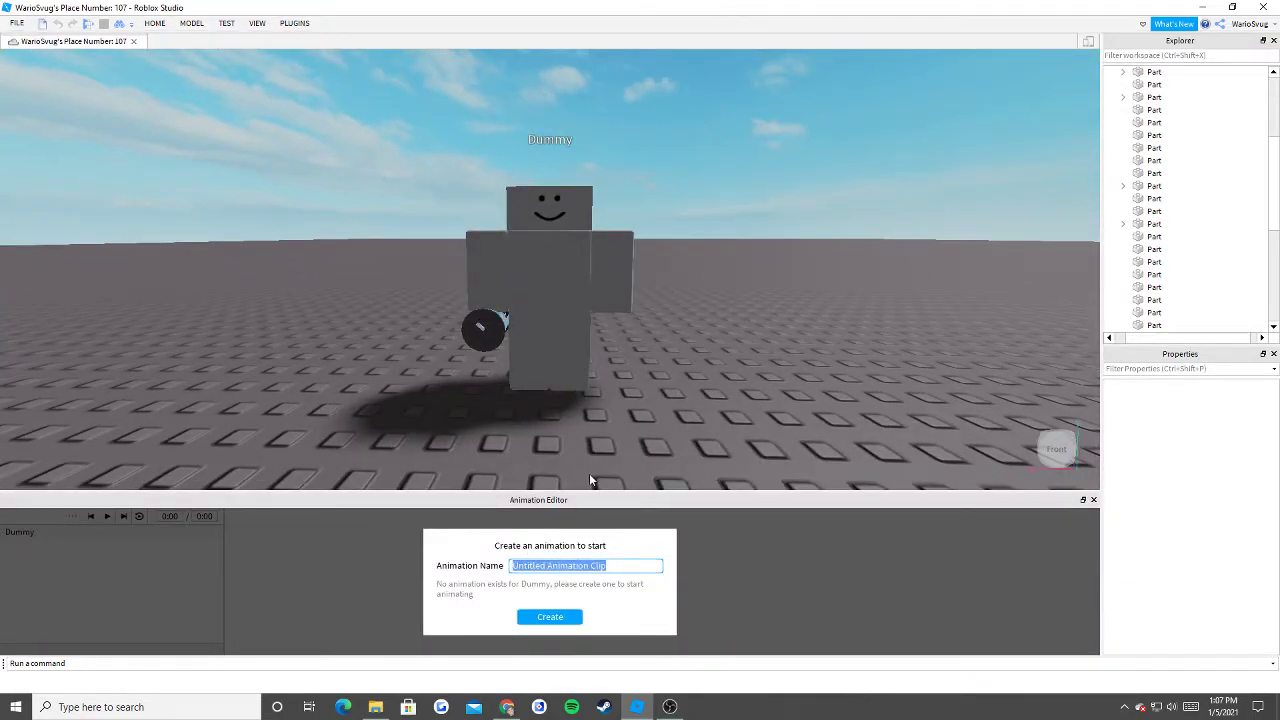
Create an animation named Drink Animation and rotate the dummy's right arm forward at 0:00 so the cup is held out upright.
{"action": "type", "text": "Drink Animation3"}
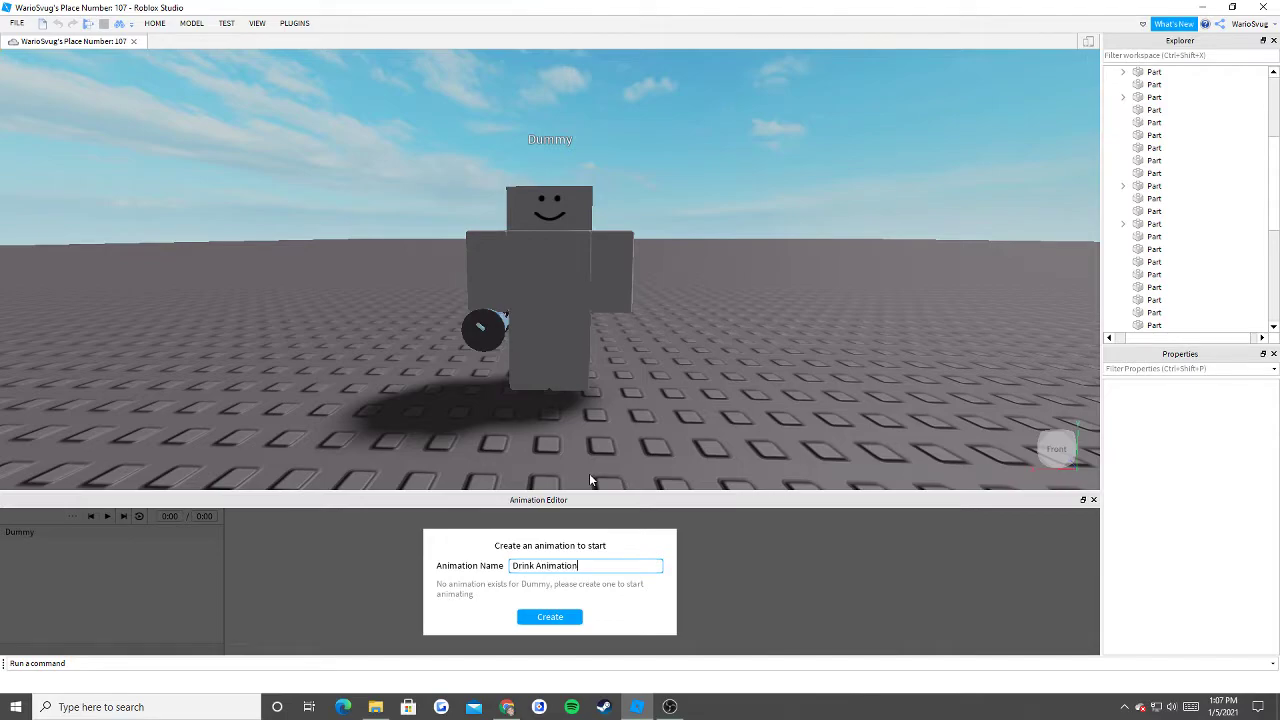
{"action": "left_click", "coordinate": [549, 618]}
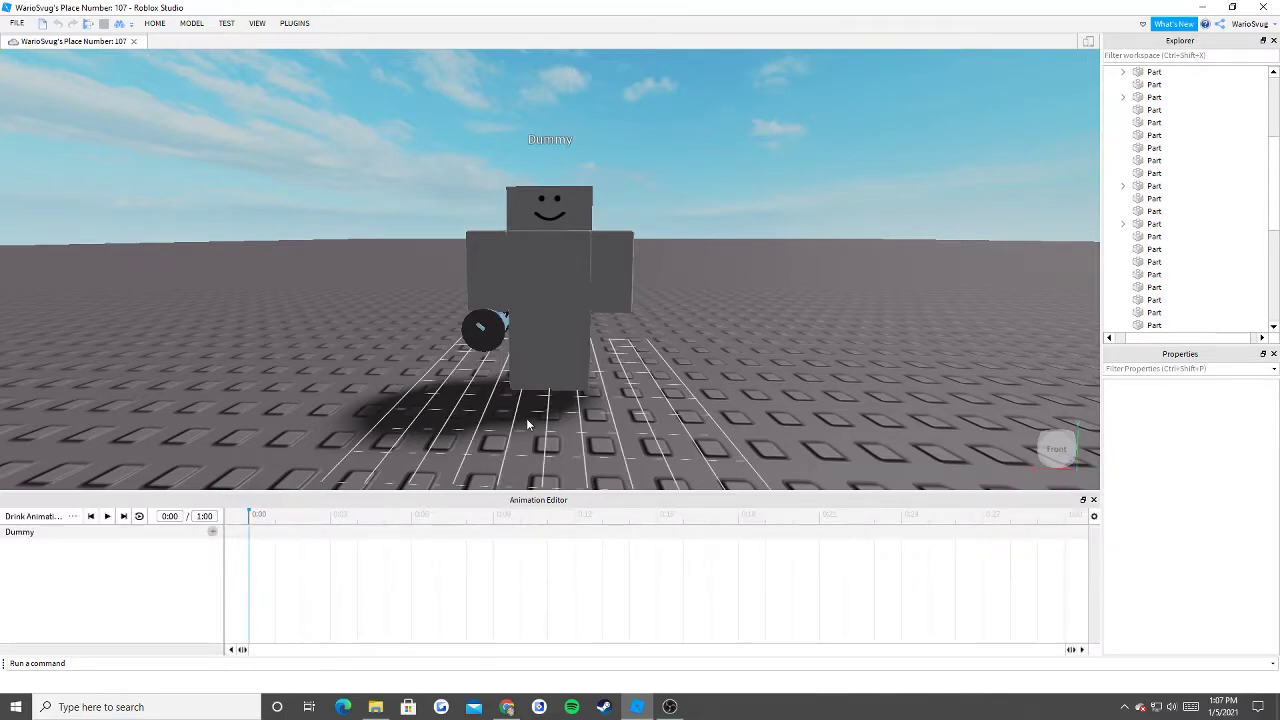
{"action": "left_click", "coordinate": [576, 262]}
{"action": "right_click_drag", "start_coordinate": [576, 262], "coordinate": [626, 262]}
{"action": "mouse_move", "coordinate": [496, 124]}
{"action": "left_mouse_down"}
{"action": "mouse_move", "coordinate": [426, 155]}
{"action": "mouse_move", "coordinate": [383, 220]}
{"action": "mouse_move", "coordinate": [492, 112]}
{"action": "mouse_move", "coordinate": [495, 146]}
{"action": "mouse_move", "coordinate": [420, 180]}
{"action": "mouse_move", "coordinate": [486, 120]}
{"action": "mouse_move", "coordinate": [497, 128]}
{"action": "left_mouse_up"}
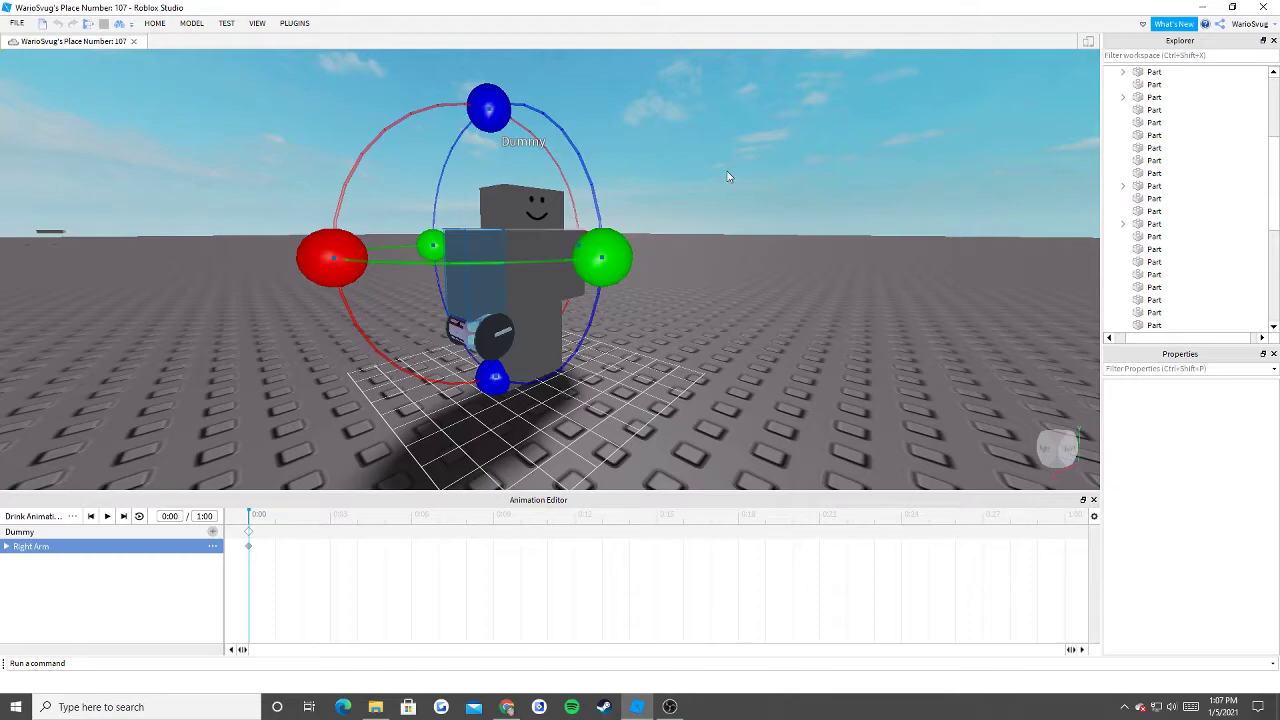
{"action": "scroll", "coordinate": [538, 225], "scroll_direction": "up", "scroll_amount": 5}
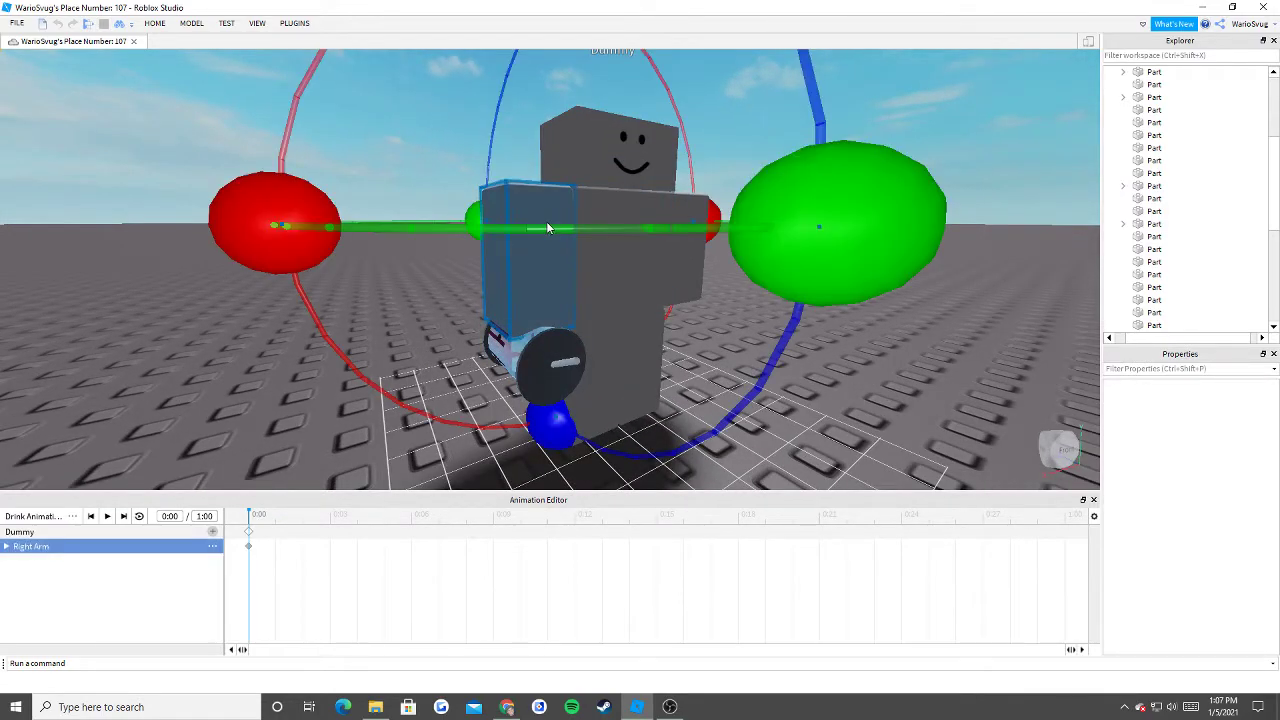
{"action": "scroll", "coordinate": [548, 228], "scroll_direction": "down", "scroll_amount": 5}
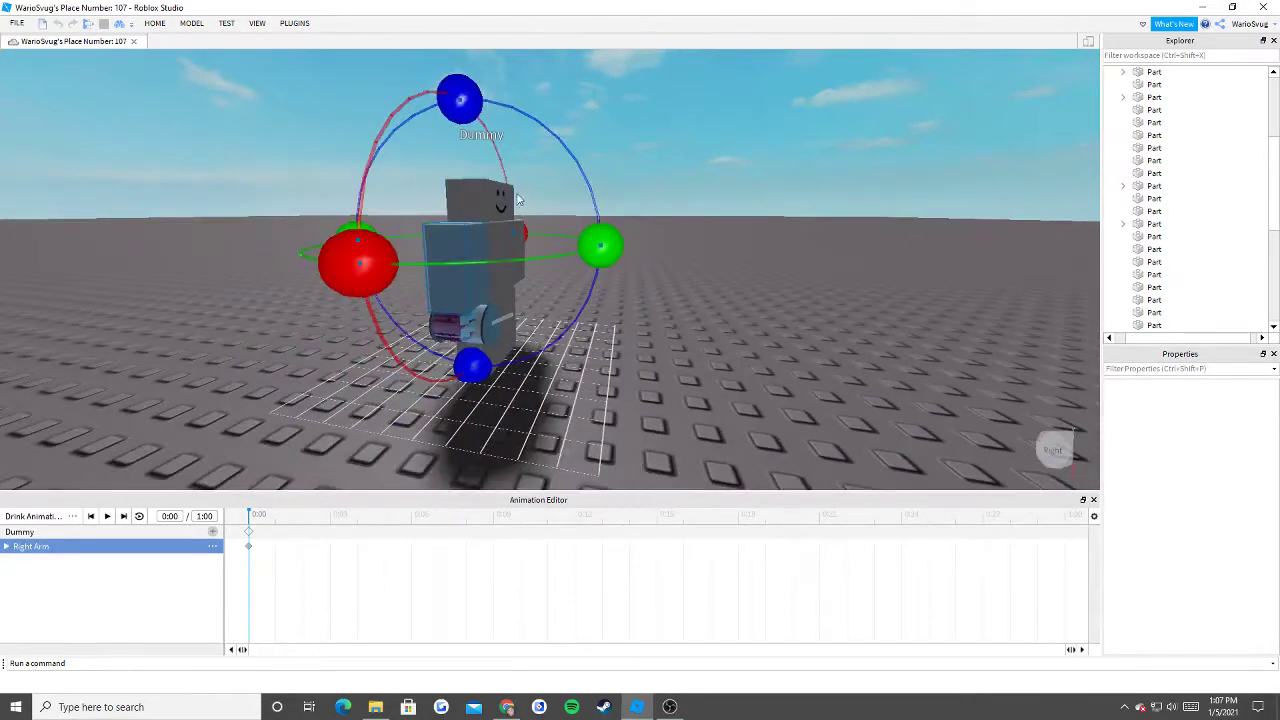
{"action": "left_click_drag", "start_coordinate": [460, 97], "coordinate": [314, 214]}
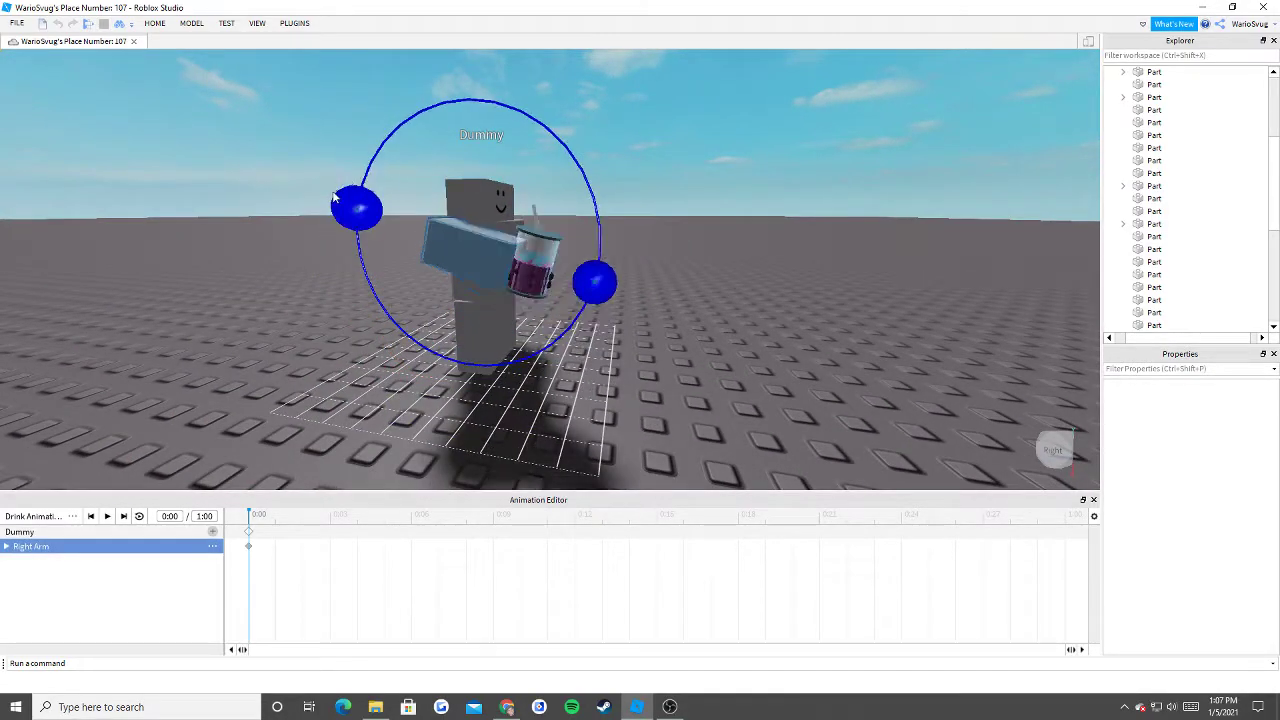
Examine the raised right arm and the cup from several sides.
{"action": "right_click_drag", "start_coordinate": [585, 217], "coordinate": [584, 217]}
{"action": "key", "text": "a"}
{"action": "key", "text": "w"}
{"action": "key", "text": "d"}
{"action": "scroll", "coordinate": [649, 189], "scroll_direction": "up", "scroll_amount": 3}
{"action": "right_click_drag", "start_coordinate": [649, 189], "coordinate": [649, 189]}
{"action": "scroll", "coordinate": [634, 205], "scroll_direction": "down", "scroll_amount": 3}
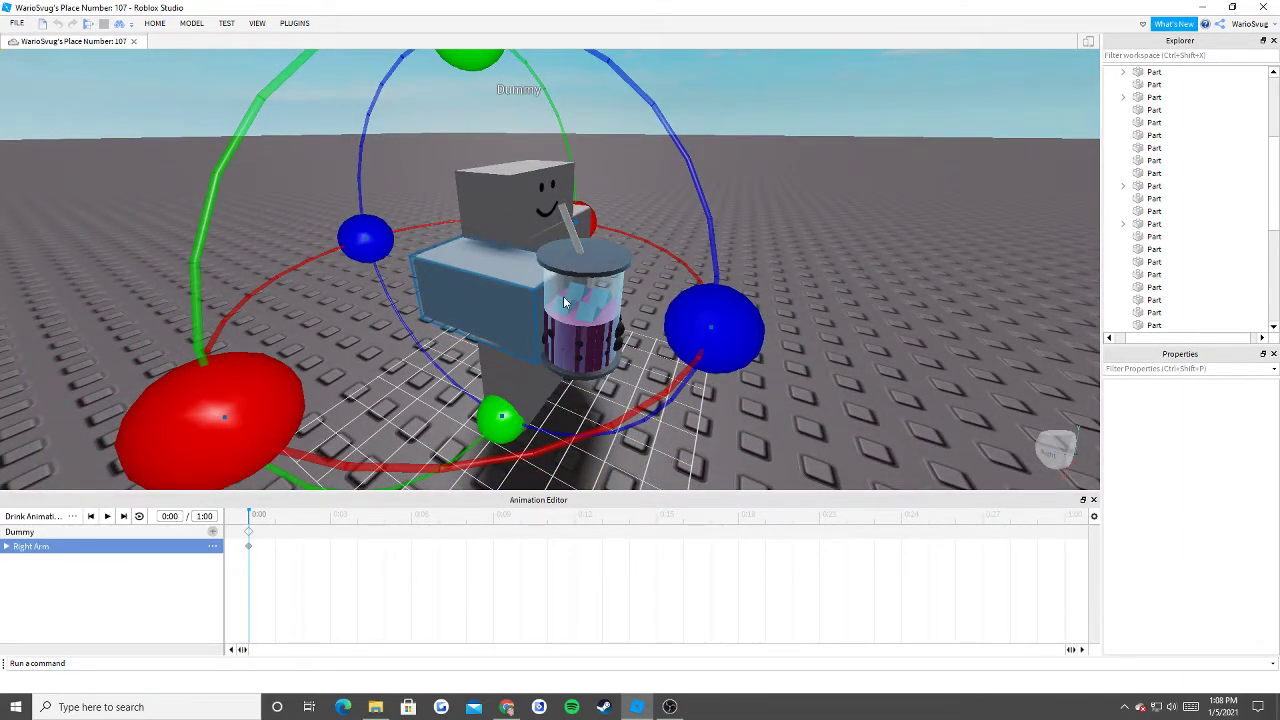
{"action": "right_click_drag", "start_coordinate": [563, 296], "coordinate": [563, 296]}
{"action": "key", "text": "a"}
{"action": "scroll", "coordinate": [563, 296], "scroll_direction": "down", "scroll_amount": 3}
{"action": "left_click", "coordinate": [727, 209]}
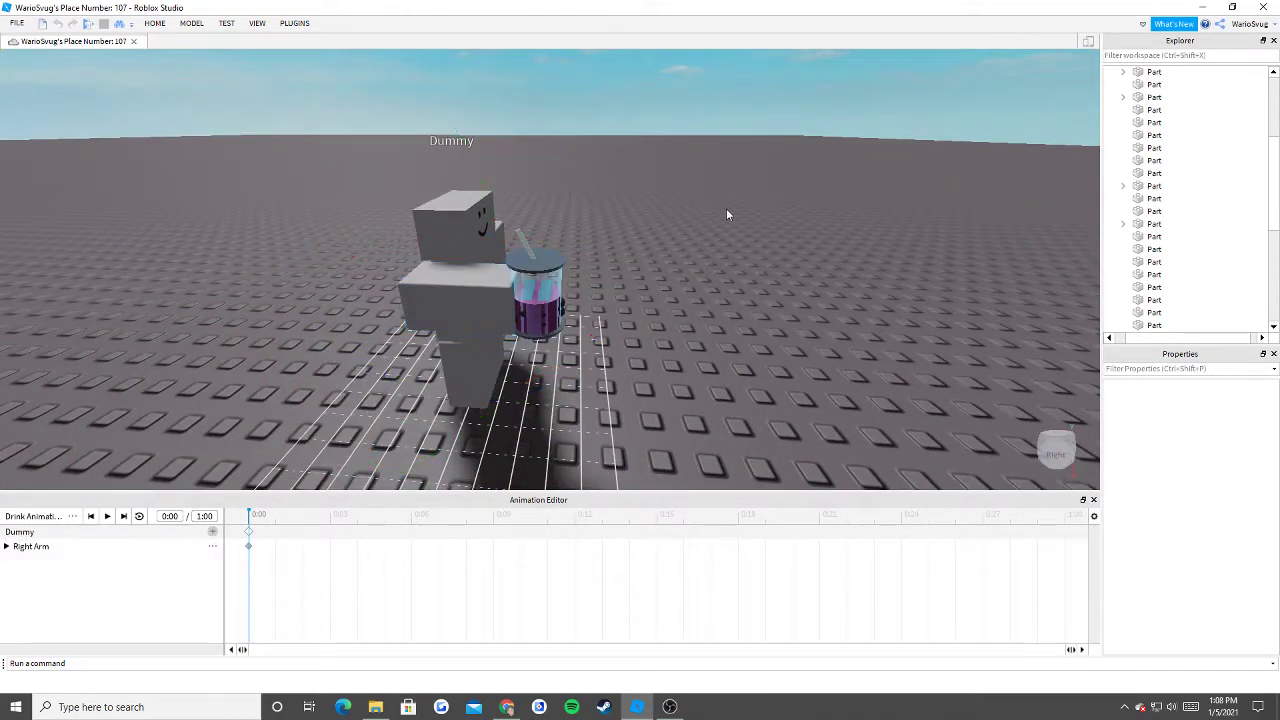
{"action": "left_click", "coordinate": [463, 308]}
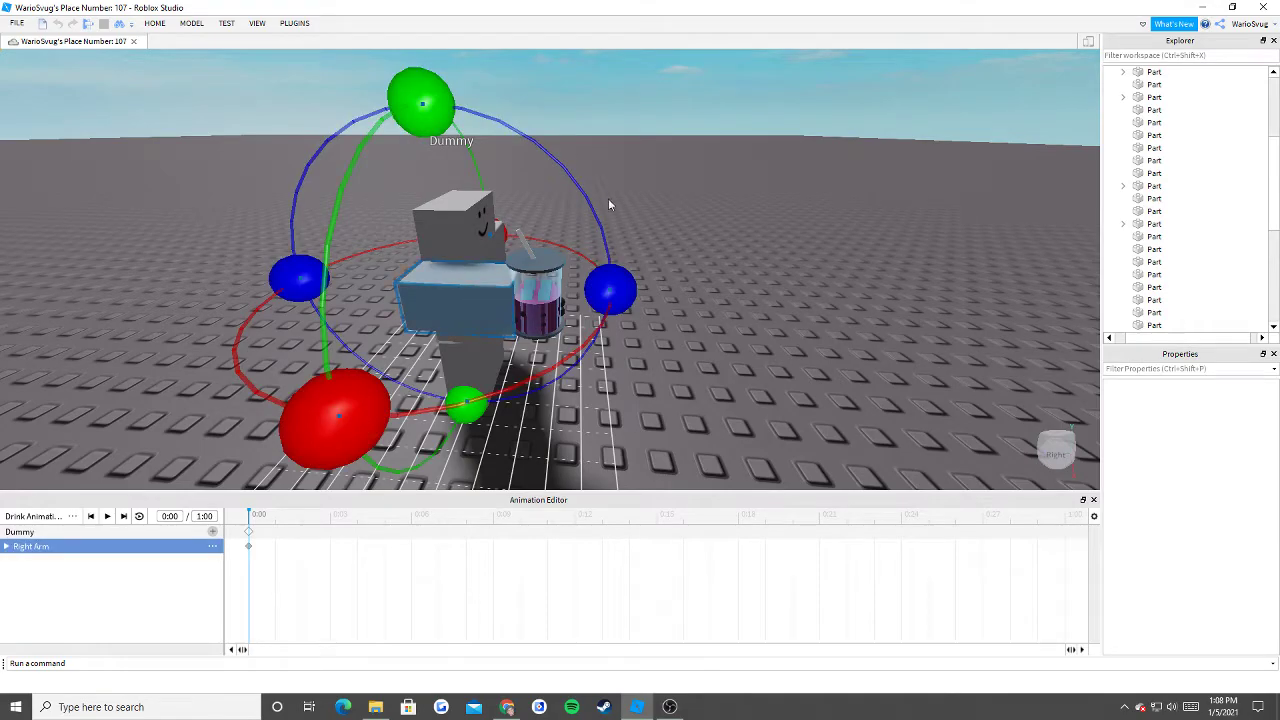
{"action": "left_click", "coordinate": [754, 210]}
{"action": "right_click_drag", "start_coordinate": [697, 205], "coordinate": [697, 205]}
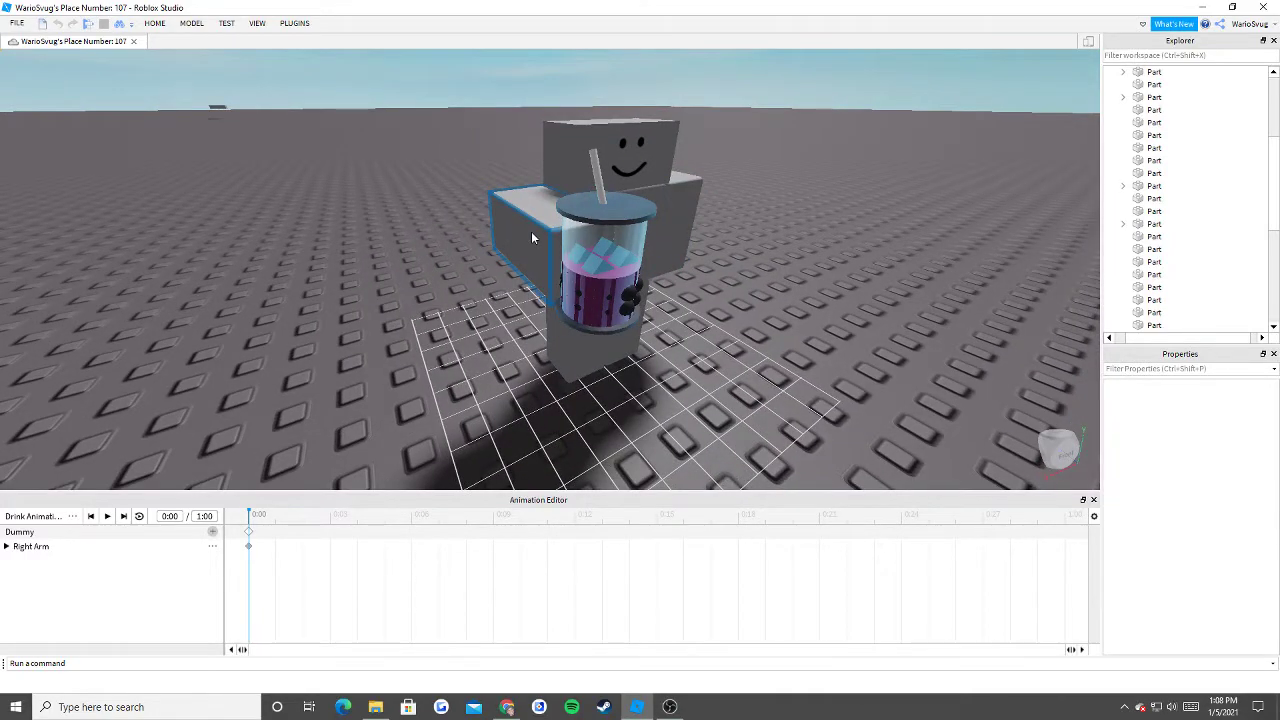
Add a right arm keyframe at 0:05 by rotating the arm inward so the cup swings toward the face.
{"action": "left_click", "coordinate": [531, 237]}
{"action": "scroll", "coordinate": [531, 237], "scroll_direction": "up", "scroll_amount": 2}
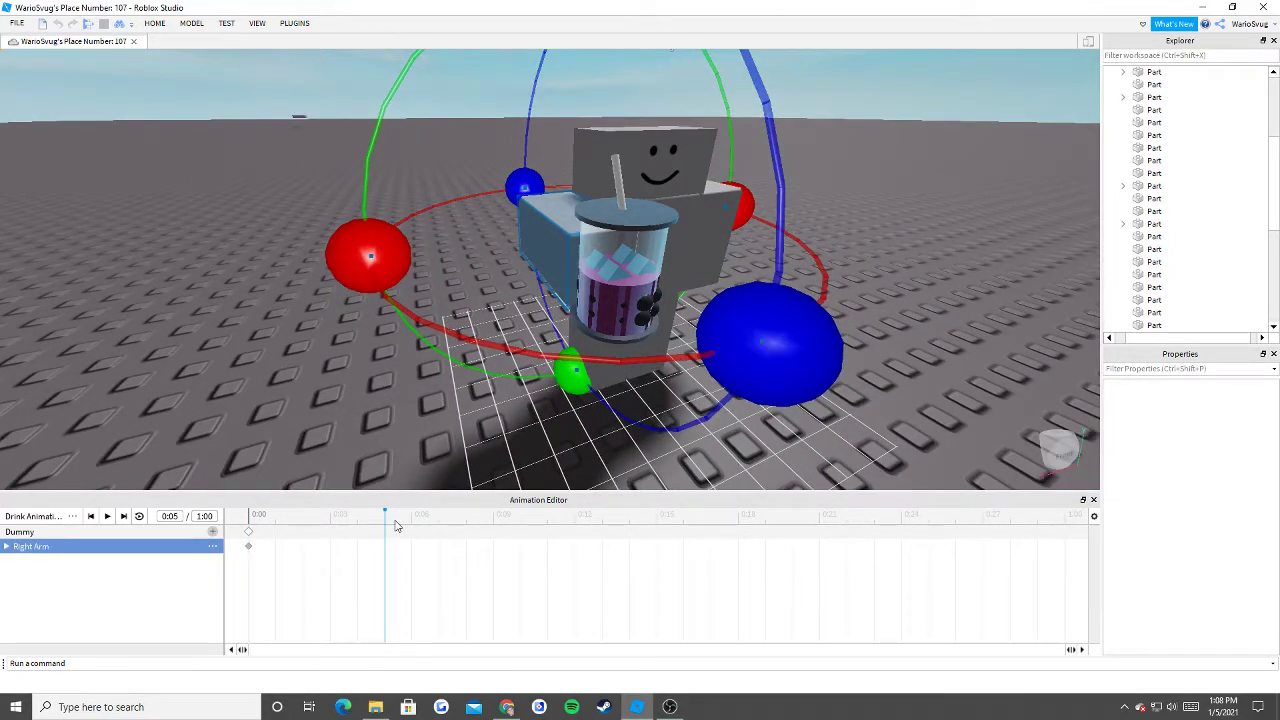
{"action": "right_click_drag", "start_coordinate": [480, 320], "coordinate": [480, 320]}
{"action": "scroll", "coordinate": [508, 306], "scroll_direction": "down", "scroll_amount": 2}
{"action": "scroll", "coordinate": [491, 299], "scroll_direction": "up", "scroll_amount": 2}
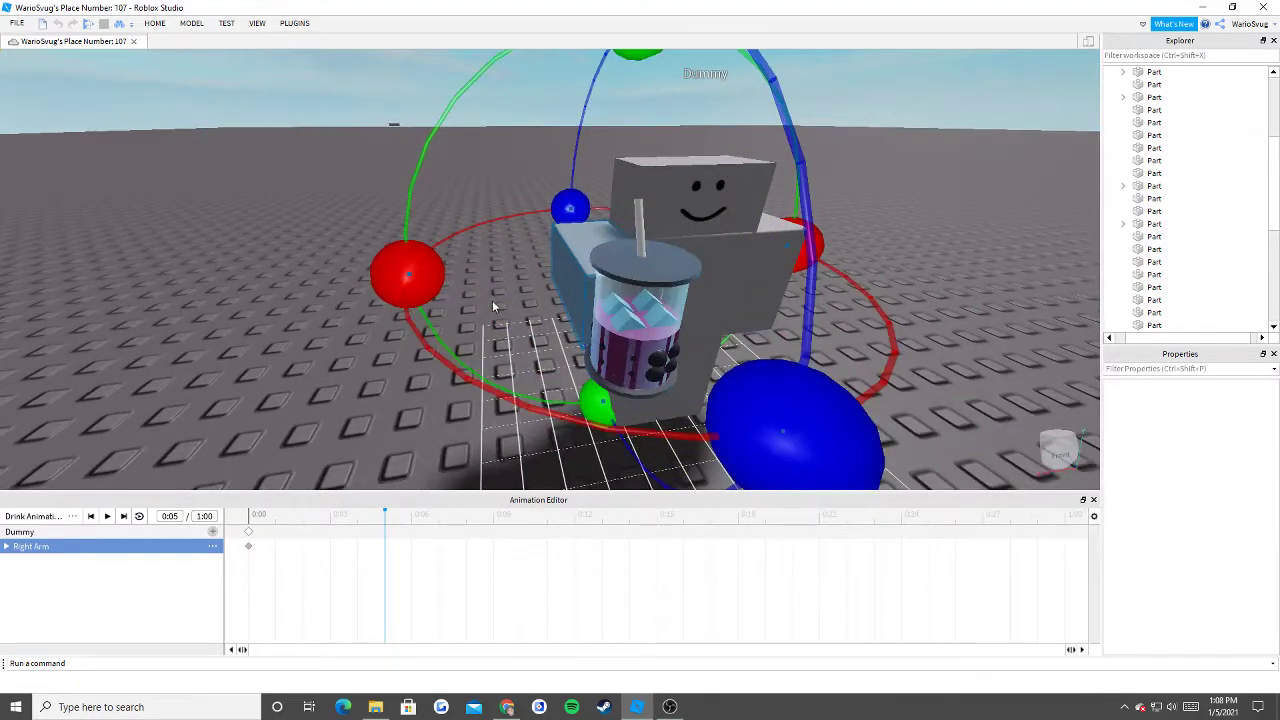
{"action": "scroll", "coordinate": [654, 305], "scroll_direction": "down", "scroll_amount": 2}
{"action": "scroll", "coordinate": [476, 242], "scroll_direction": "up", "scroll_amount": 2}
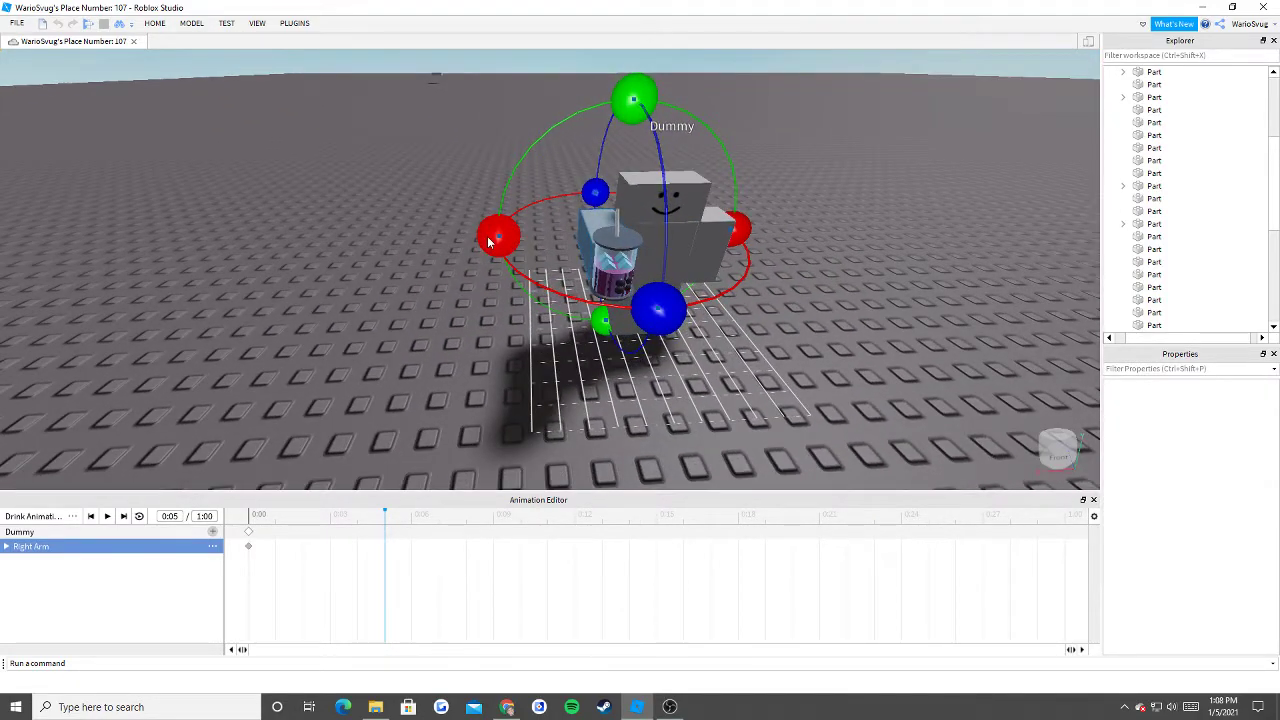
{"action": "left_click_drag", "start_coordinate": [489, 241], "coordinate": [480, 303]}
{"action": "scroll", "coordinate": [591, 222], "scroll_direction": "up", "scroll_amount": 2}
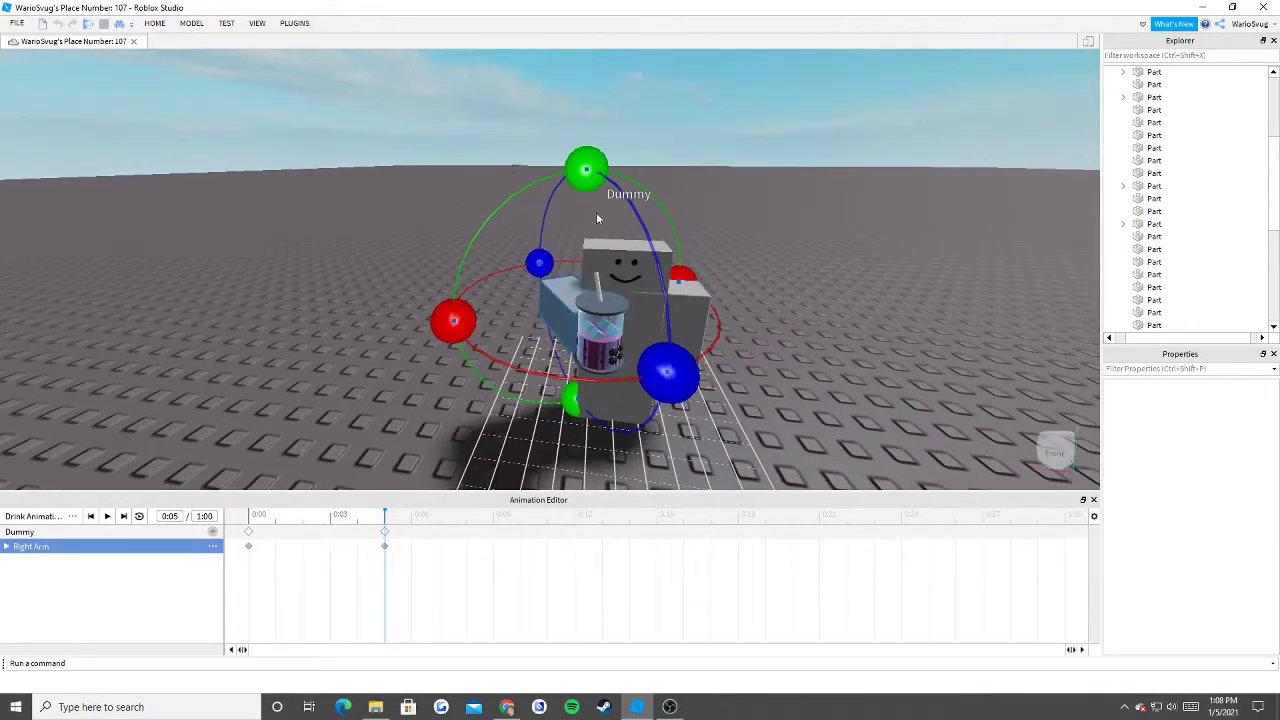
{"action": "left_click_drag", "start_coordinate": [586, 171], "coordinate": [647, 192]}
{"action": "key", "text": "r"}
{"action": "scroll", "coordinate": [647, 192], "scroll_direction": "up", "scroll_amount": 1}
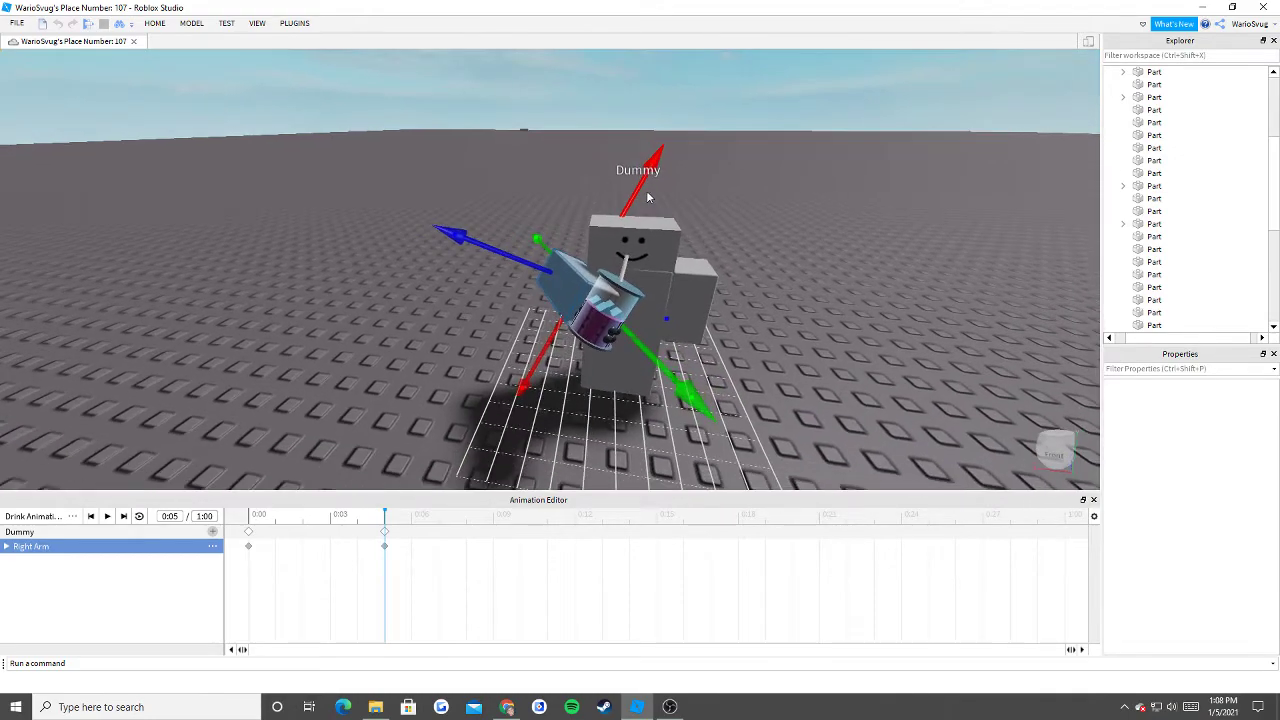
Add a right arm keyframe at 0:10 by rotating the arm farther up and inward, bringing the straw close to the mouth.
{"action": "scroll", "coordinate": [640, 215], "scroll_direction": "up", "scroll_amount": 5}
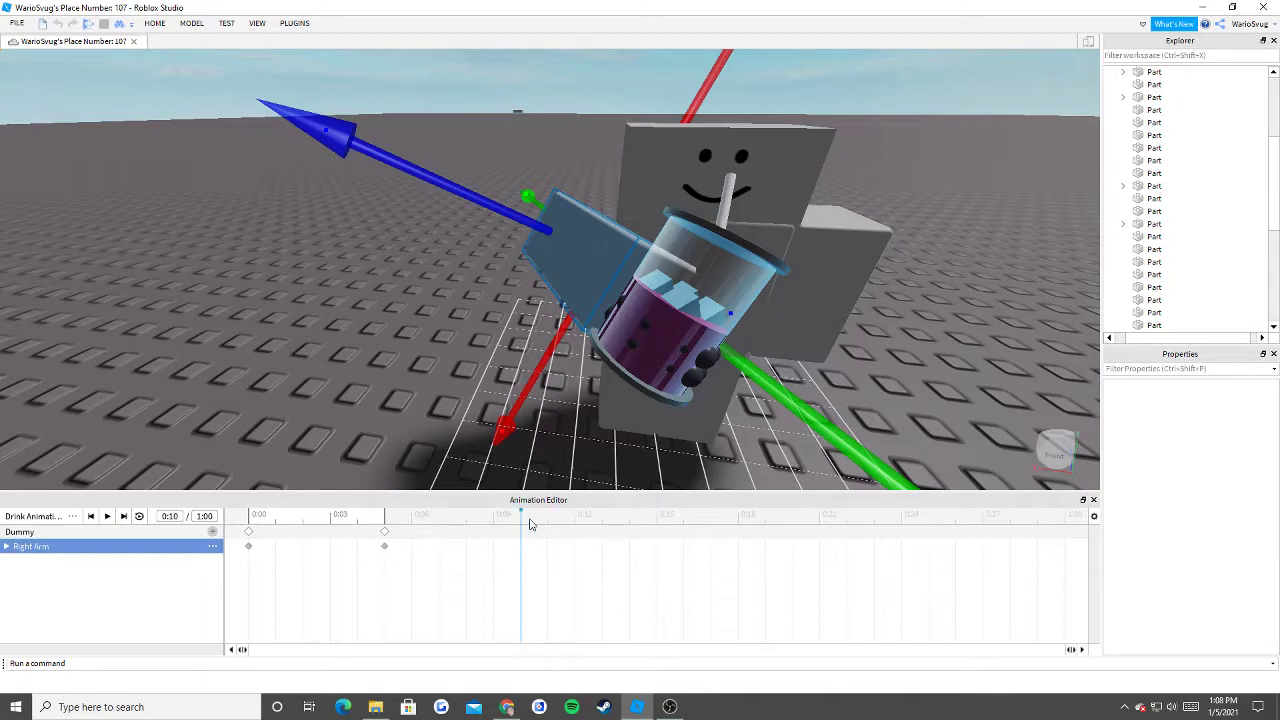
{"action": "scroll", "coordinate": [678, 337], "scroll_direction": "down", "scroll_amount": 5}
{"action": "key", "text": "ctrl+4"}
{"action": "left_click_drag", "start_coordinate": [523, 218], "coordinate": [531, 238]}
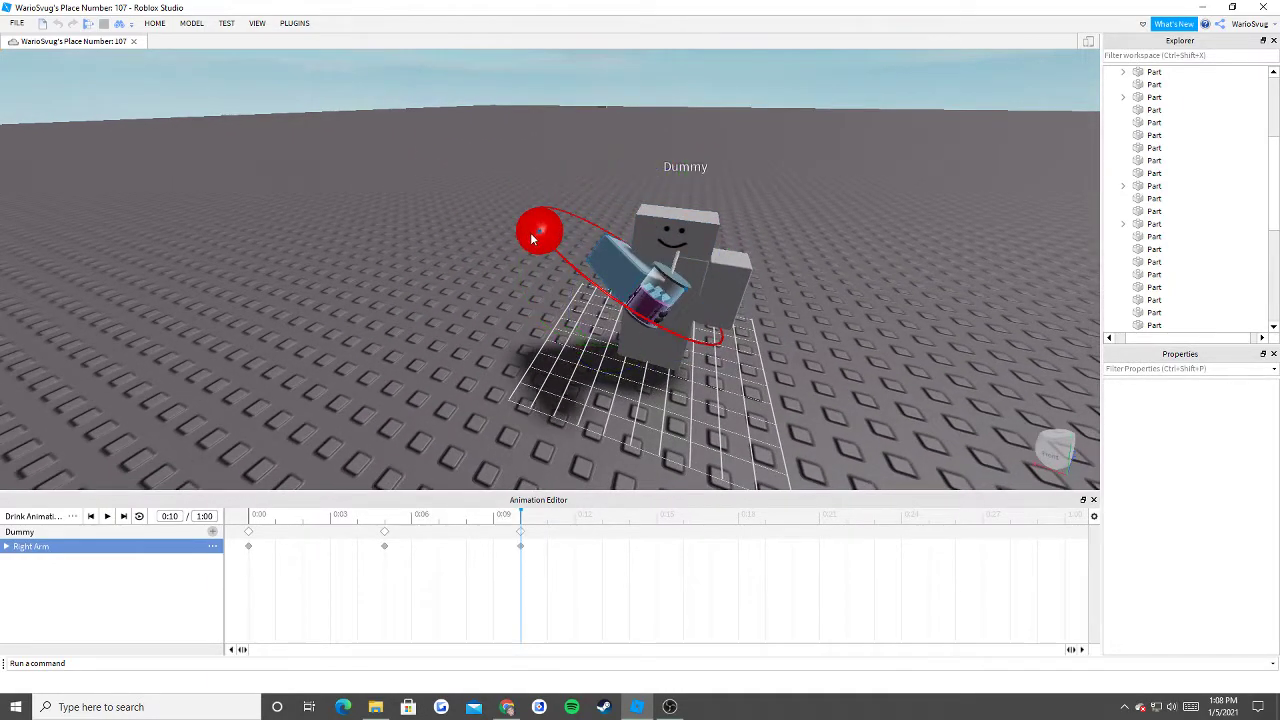
{"action": "right_click_drag", "start_coordinate": [563, 243], "coordinate": [572, 260]}
{"action": "left_click_drag", "start_coordinate": [701, 331], "coordinate": [720, 291]}
{"action": "key", "text": "r"}
{"action": "right_click_drag", "start_coordinate": [720, 291], "coordinate": [625, 200]}
{"action": "scroll", "coordinate": [625, 200], "scroll_direction": "up", "scroll_amount": 3}
{"action": "key", "text": "r"}
{"action": "right_click_drag", "start_coordinate": [489, 148], "coordinate": [434, 180]}
{"action": "left_click_drag", "start_coordinate": [677, 126], "coordinate": [740, 186]}
{"action": "key", "text": "r"}
{"action": "left_click_drag", "start_coordinate": [686, 152], "coordinate": [700, 166]}
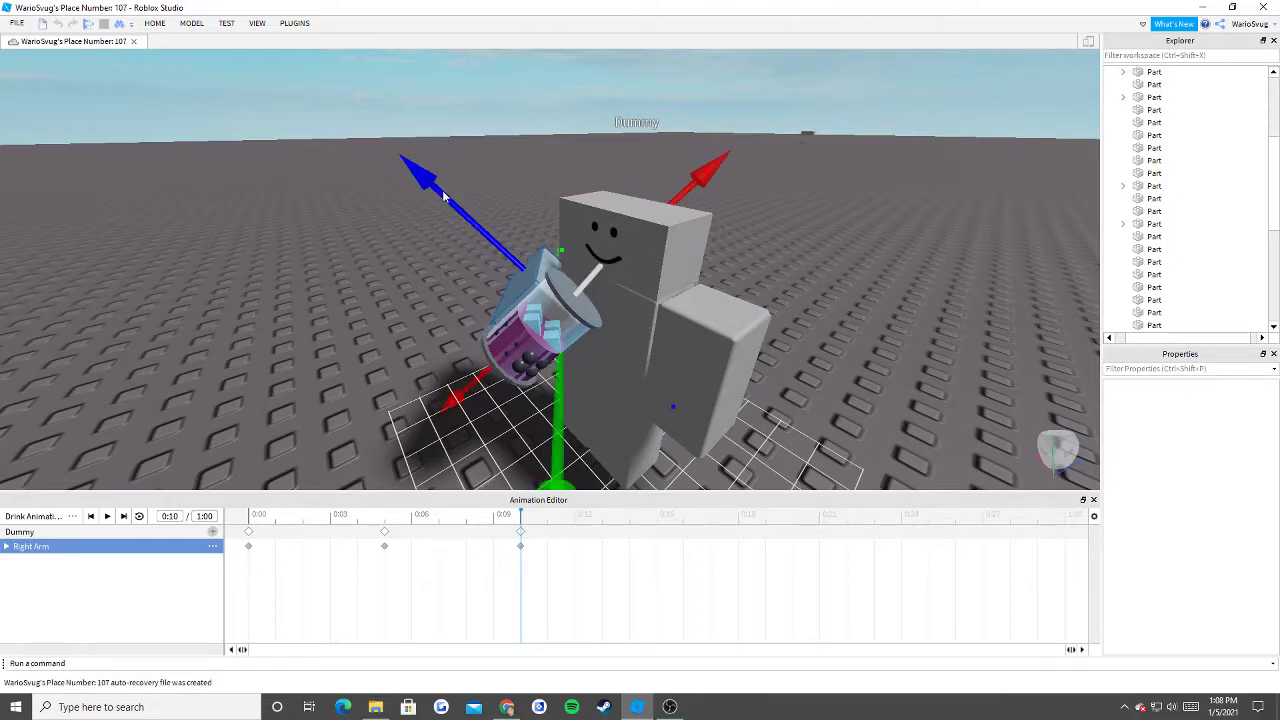
Fine-tune the right arm's rotation and position at 0:10 so the straw meets the dummy's mouth.
{"action": "scroll", "coordinate": [432, 206], "scroll_direction": "up", "scroll_amount": 3}
{"action": "right_click_drag", "start_coordinate": [433, 206], "coordinate": [463, 343]}
{"action": "key", "text": "r"}
{"action": "left_click_drag", "start_coordinate": [723, 264], "coordinate": [686, 233]}
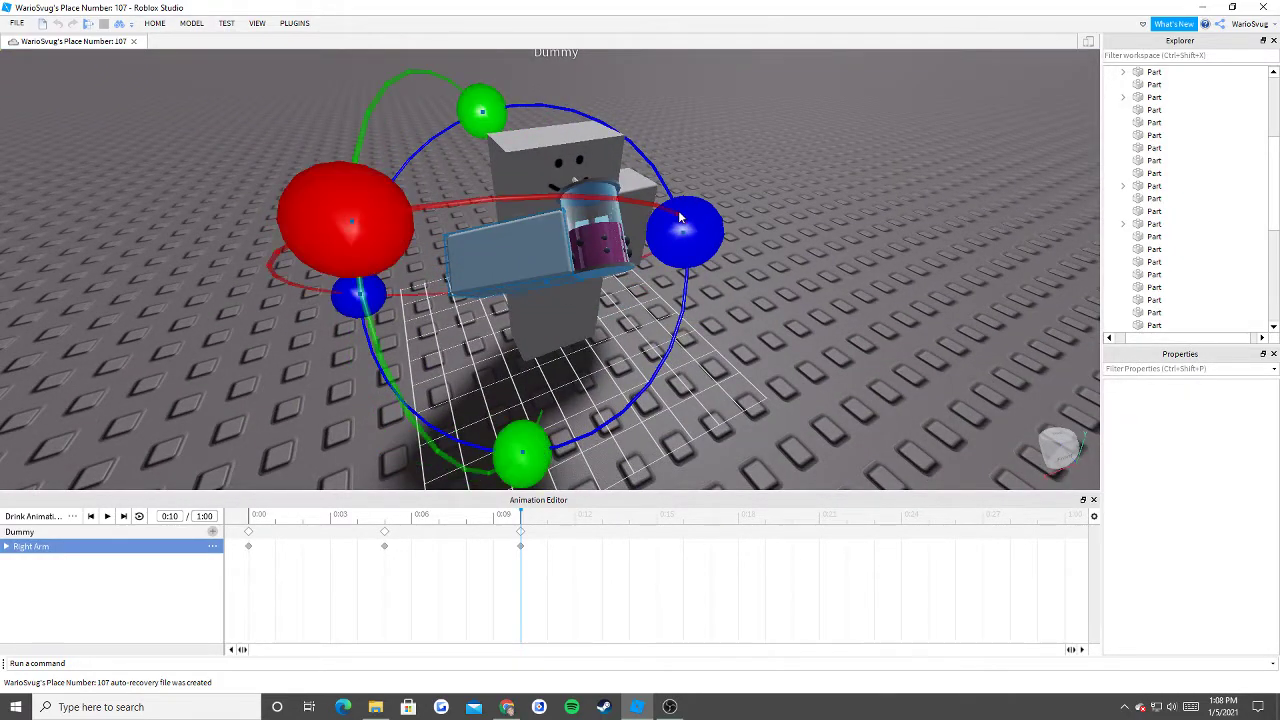
{"action": "right_click_drag", "start_coordinate": [679, 212], "coordinate": [555, 179]}
{"action": "key", "text": "r"}
{"action": "left_click_drag", "start_coordinate": [548, 183], "coordinate": [549, 190]}
{"action": "right_click_drag", "start_coordinate": [549, 191], "coordinate": [555, 205]}
{"action": "left_click_drag", "start_coordinate": [287, 235], "coordinate": [282, 236]}
{"action": "left_click_drag", "start_coordinate": [224, 194], "coordinate": [211, 185]}
{"action": "right_click_drag", "start_coordinate": [211, 185], "coordinate": [211, 184]}
{"action": "scroll", "coordinate": [211, 184], "scroll_direction": "down", "scroll_amount": 3}
Check the drinking pose at 0:10 from several angles and distances.
{"action": "right_click_drag", "start_coordinate": [370, 191], "coordinate": [370, 191]}
{"action": "scroll", "coordinate": [370, 191], "scroll_direction": "up", "scroll_amount": 2}
{"action": "scroll", "coordinate": [370, 197], "scroll_direction": "down", "scroll_amount": 3}
{"action": "scroll", "coordinate": [728, 304], "scroll_direction": "up", "scroll_amount": 2}
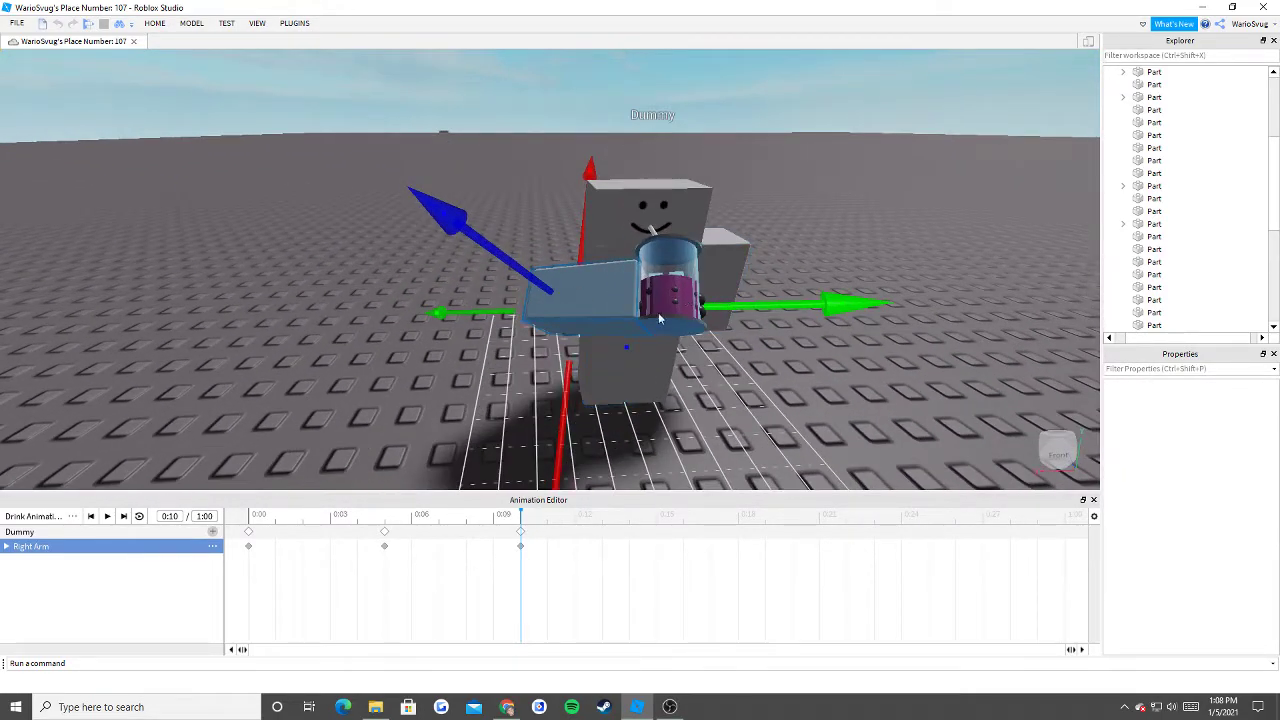
{"action": "right_click_drag", "start_coordinate": [615, 392], "coordinate": [615, 389]}
{"action": "scroll", "coordinate": [615, 392], "scroll_direction": "up", "scroll_amount": 3}
{"action": "scroll", "coordinate": [615, 389], "scroll_direction": "down", "scroll_amount": 3}
{"action": "key", "text": "a"}
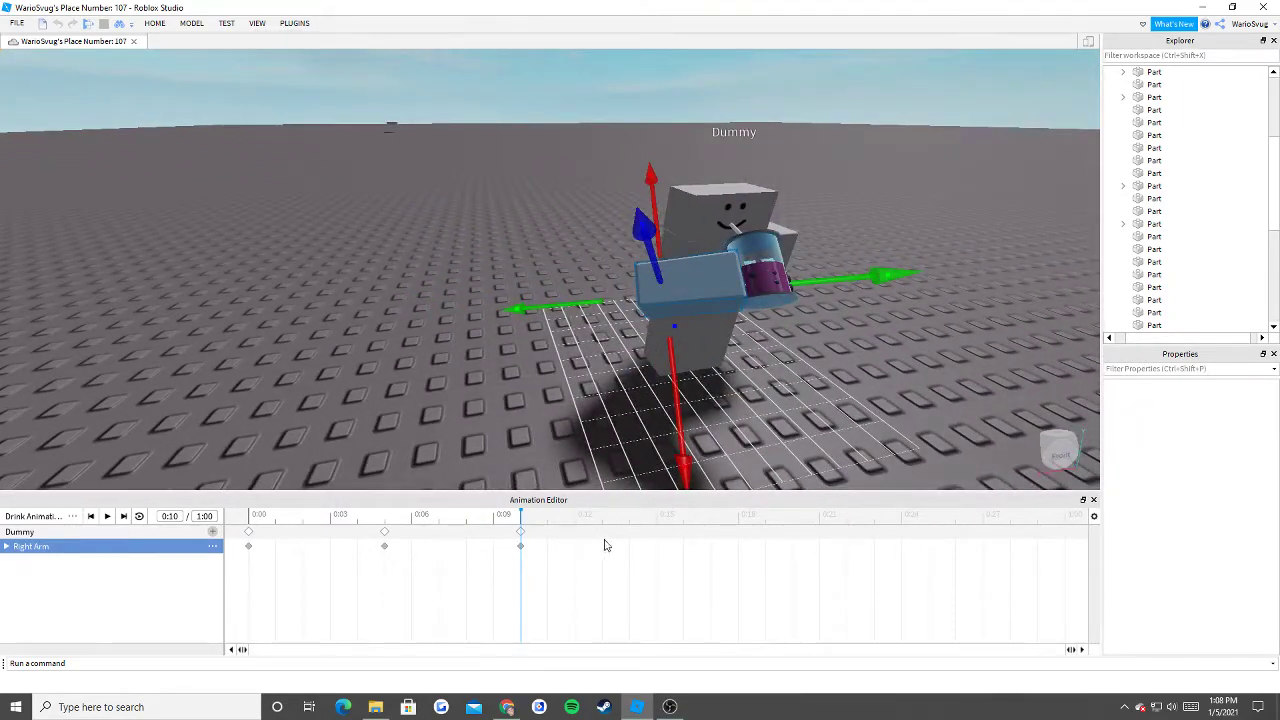
Copy the 0:05 keyframe and paste it at 0:15.
{"action": "right_click", "coordinate": [385, 541]}
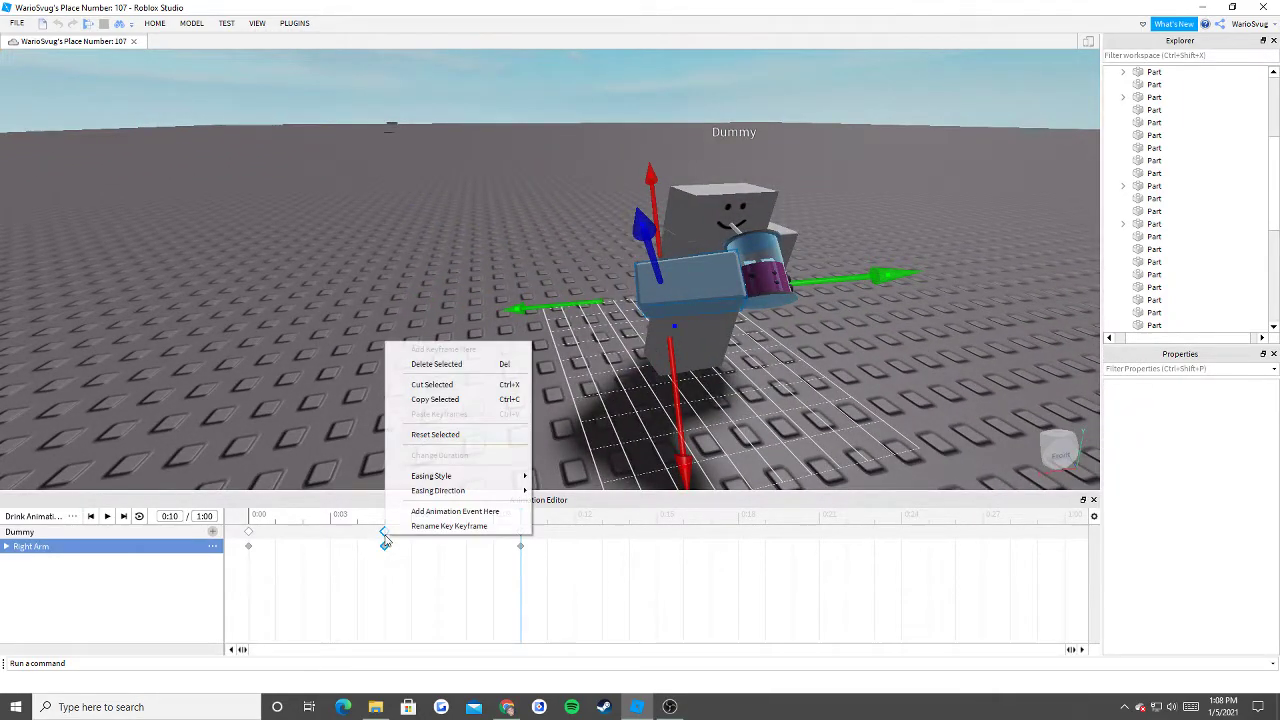
{"action": "left_click", "coordinate": [430, 402]}
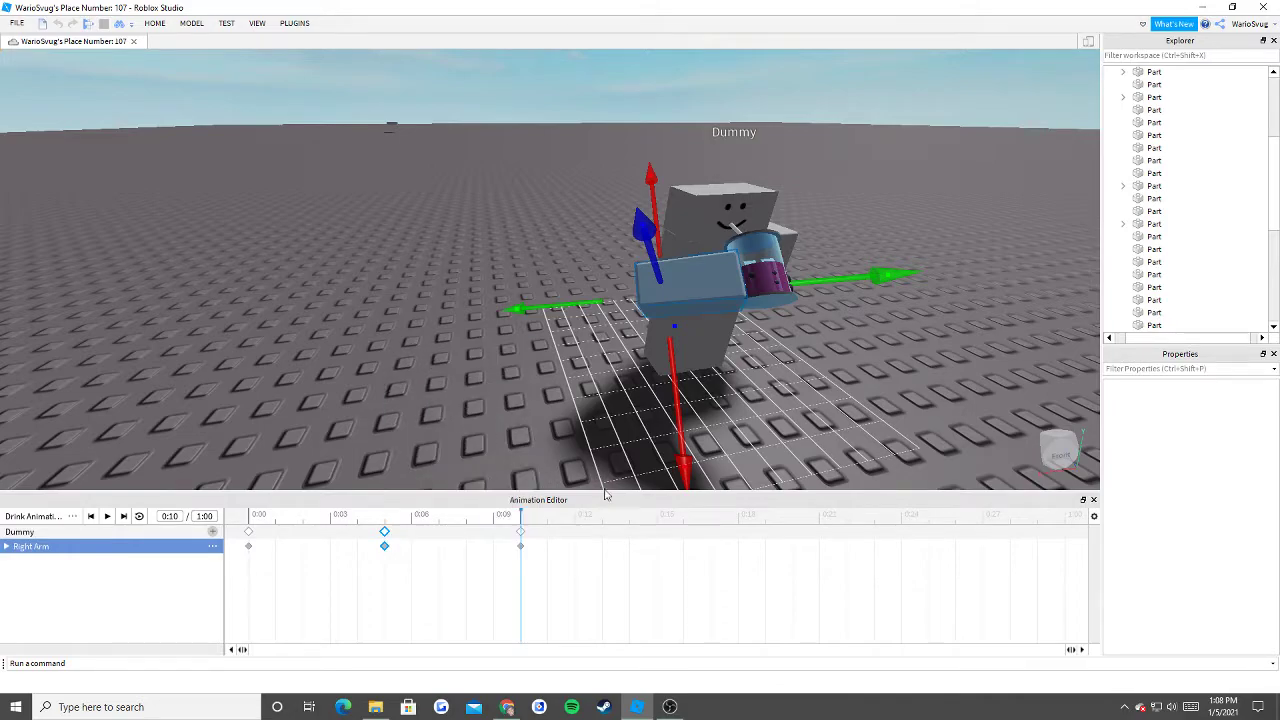
{"action": "right_click", "coordinate": [659, 545]}
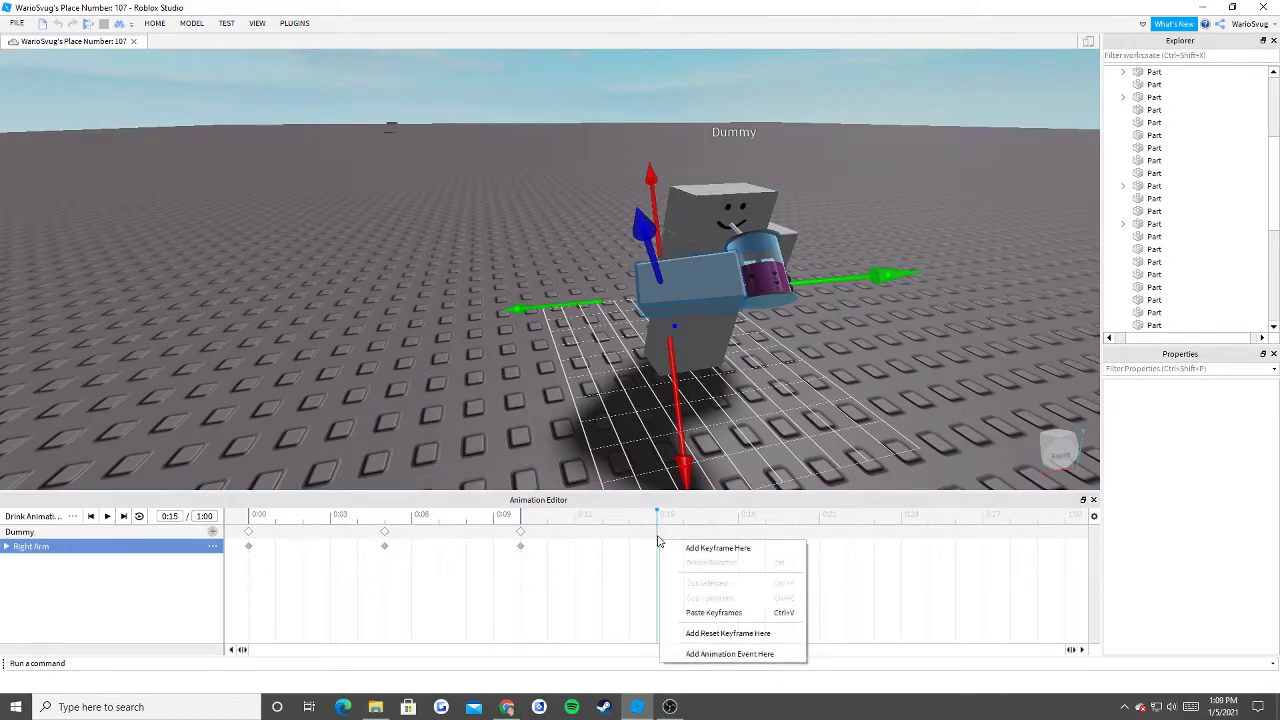
{"action": "left_click", "coordinate": [726, 614]}
Copy the starting keyframe at 0:00 and paste it at 0:20.
{"action": "right_click", "coordinate": [250, 540]}
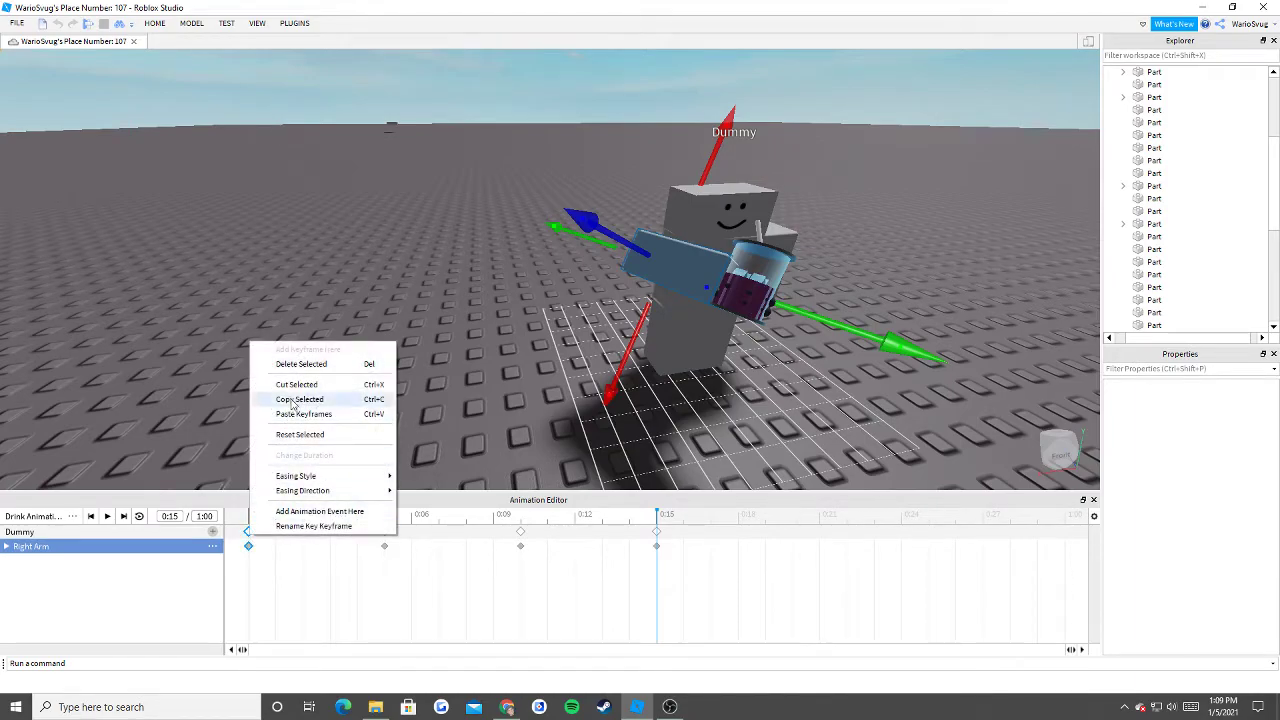
{"action": "left_click", "coordinate": [297, 402]}
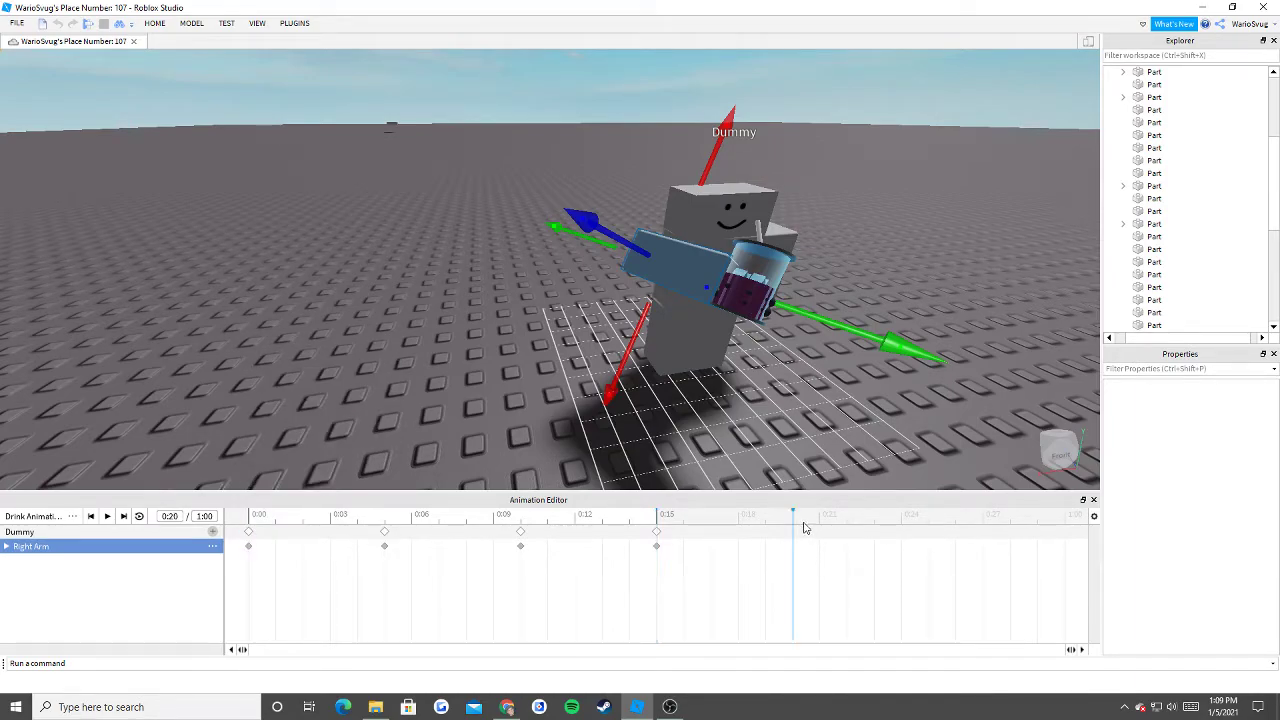
{"action": "right_click", "coordinate": [797, 536]}
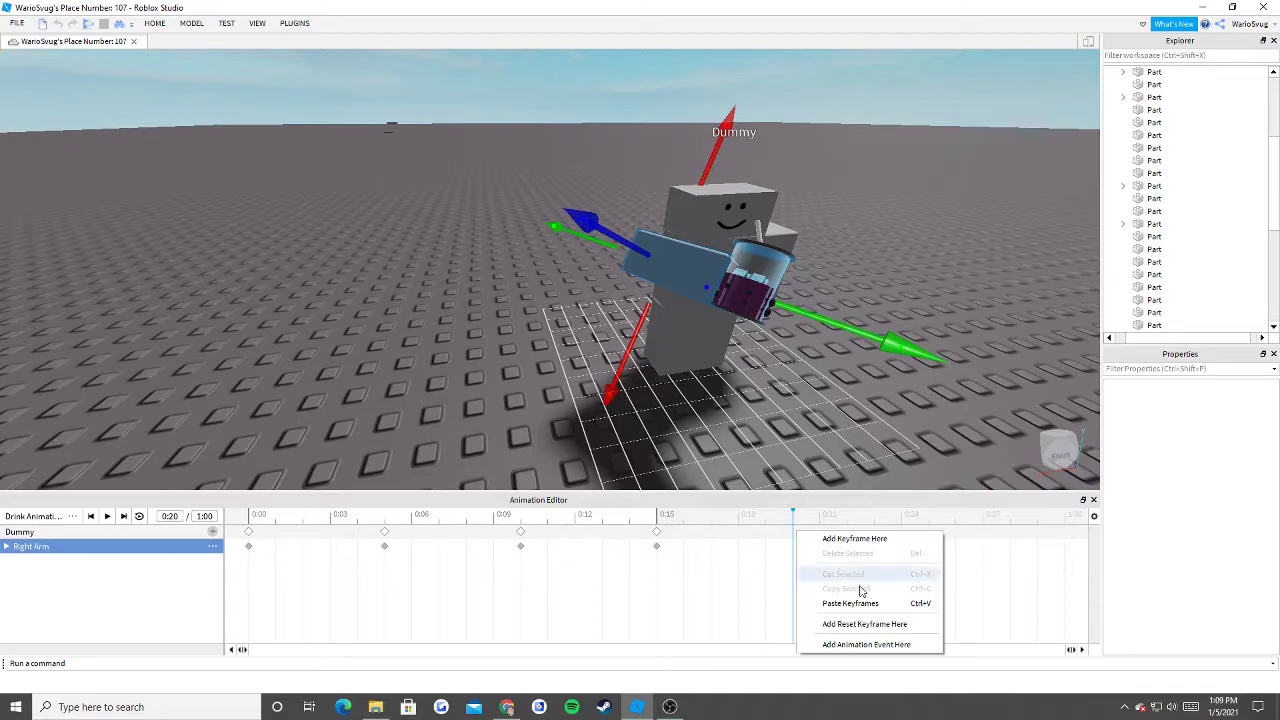
{"action": "left_click", "coordinate": [860, 606]}
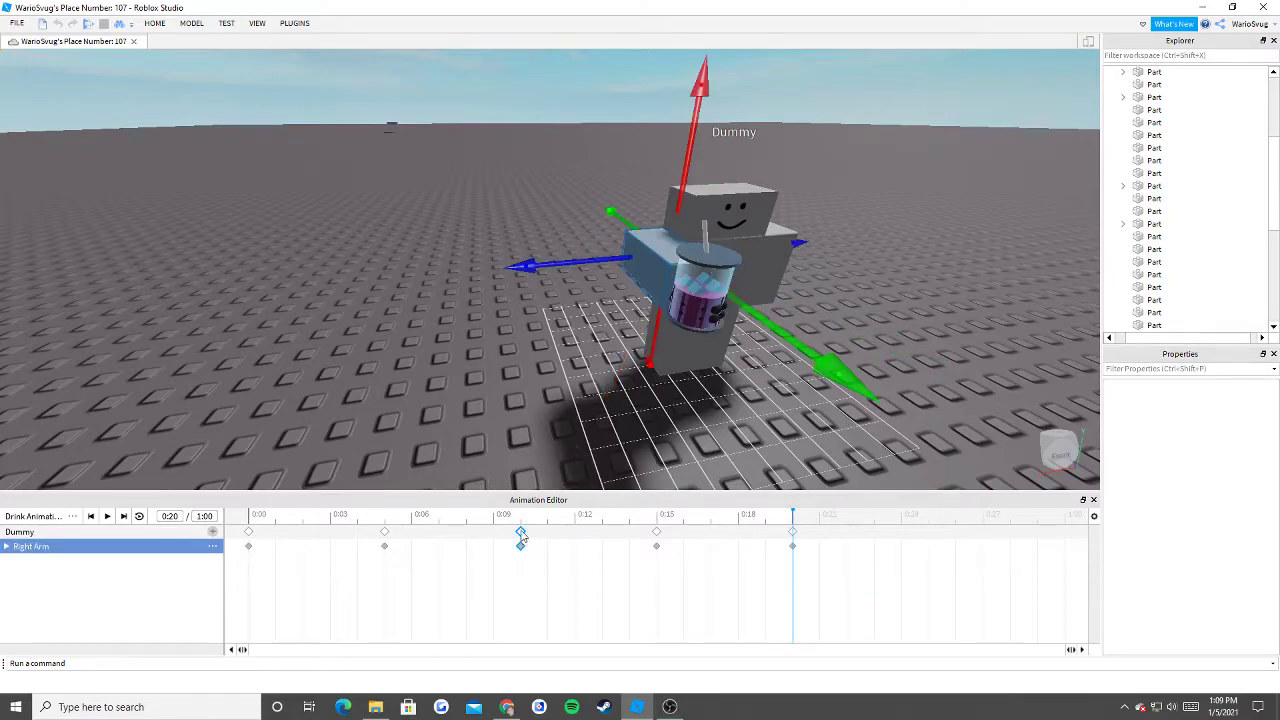
Shift the last two keyframes to 0:20 and 0:25 and paste a copy of the 0:10 keyframe at 0:15.
{"action": "right_click", "coordinate": [522, 537]}
{"action": "left_click", "coordinate": [534, 405]}
{"action": "left_click", "coordinate": [792, 532], "text": "ctrl"}
{"action": "left_click_drag", "start_coordinate": [792, 537], "coordinate": [921, 537]}
{"action": "left_click", "coordinate": [655, 525]}
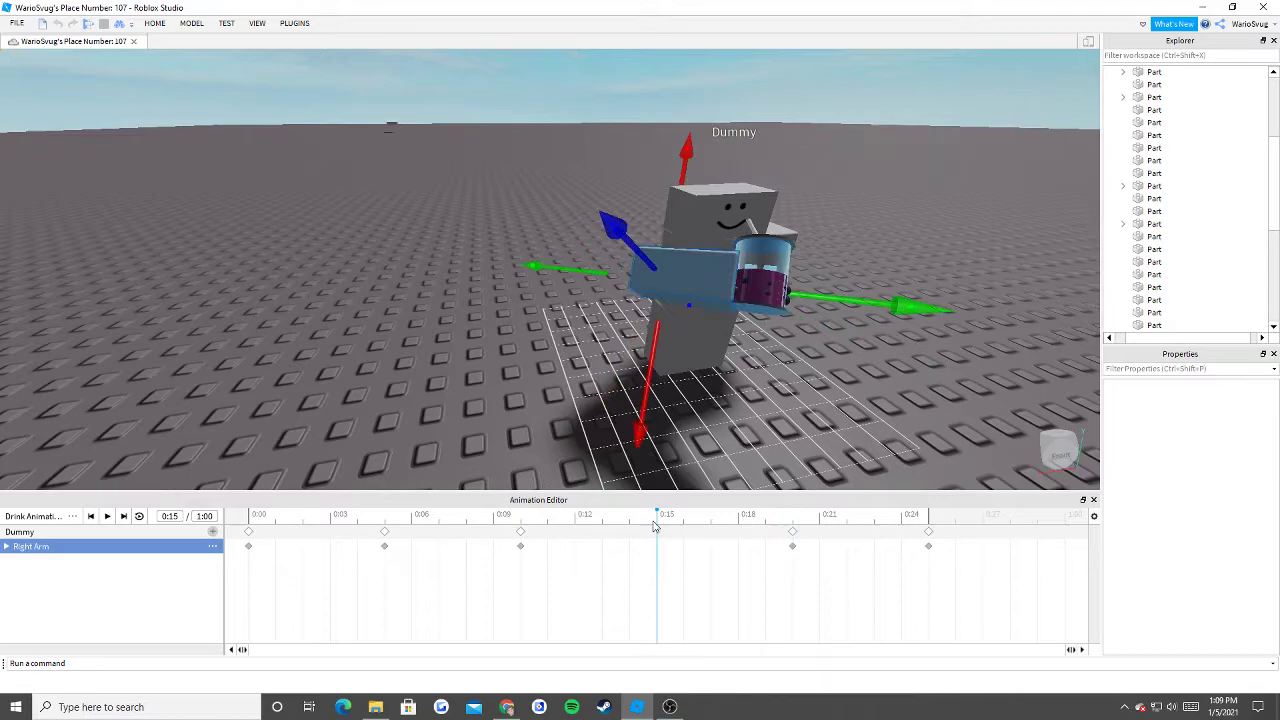
{"action": "right_click", "coordinate": [660, 530]}
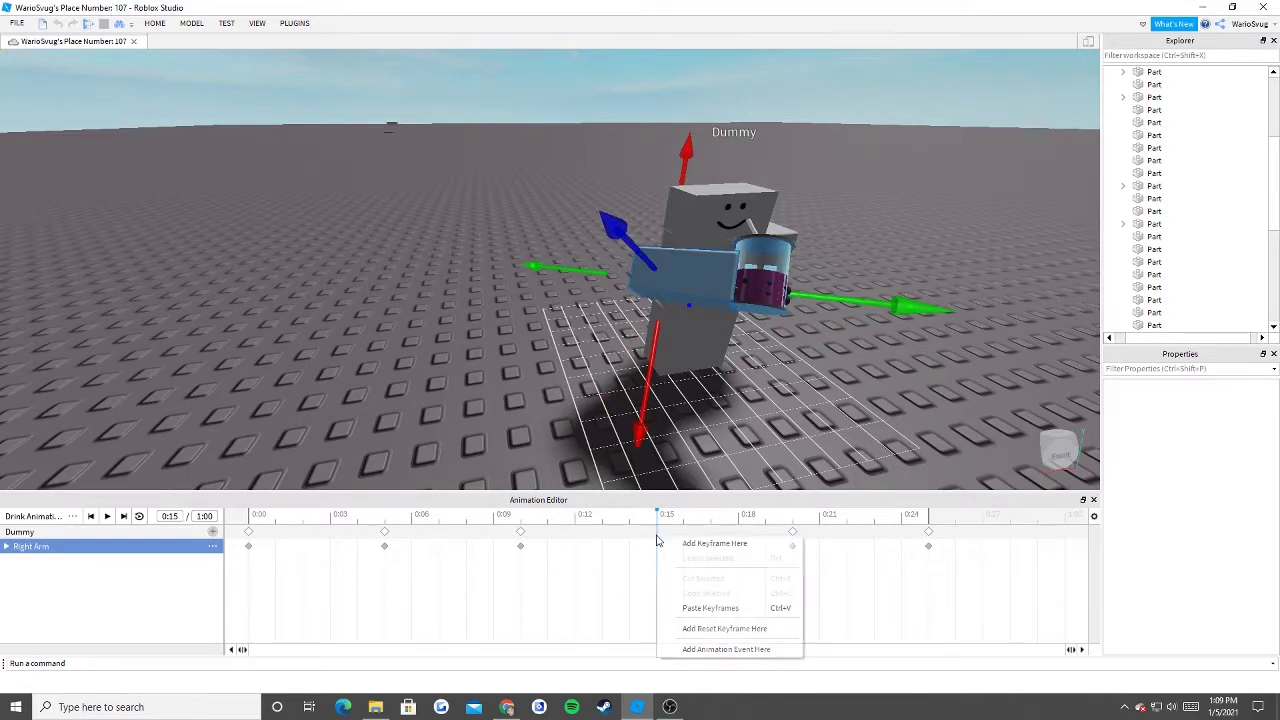
{"action": "left_click", "coordinate": [712, 604]}
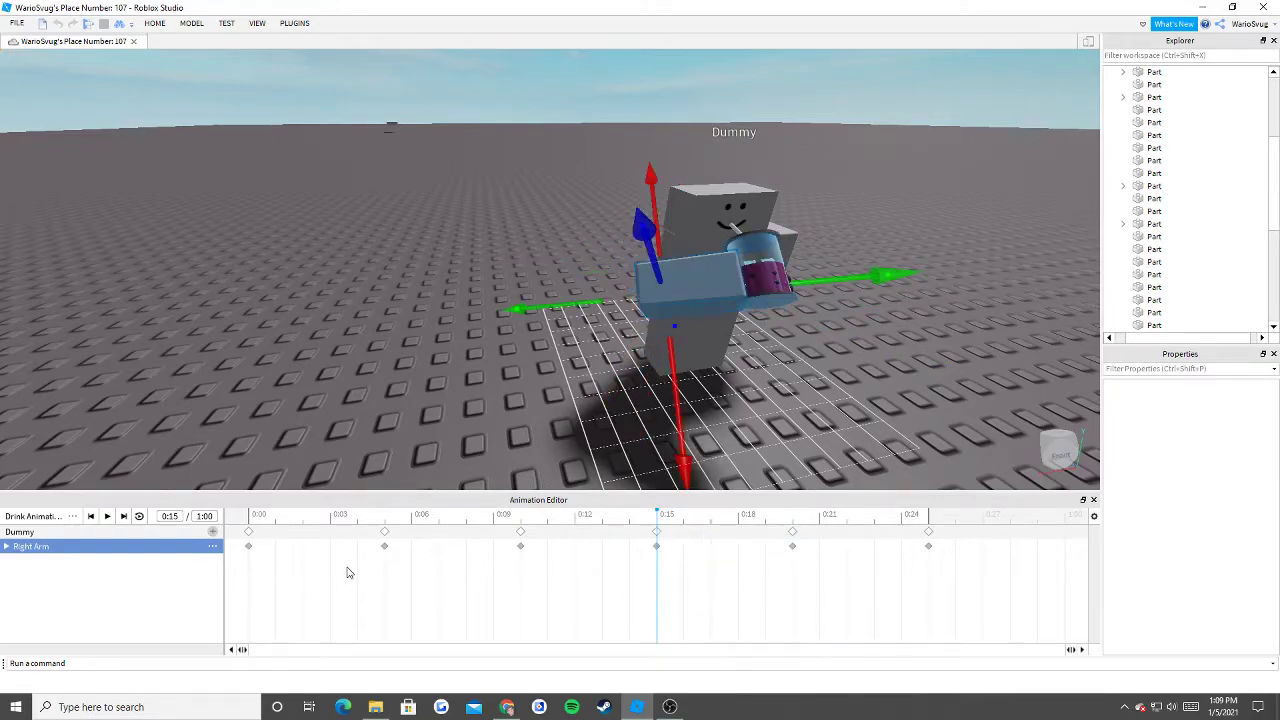
Play the drink animation twice from 0:00 and watch the arm and cup from the front.
{"action": "left_click", "coordinate": [249, 516]}
{"action": "right_click_drag", "start_coordinate": [343, 360], "coordinate": [250, 350]}
{"action": "scroll", "coordinate": [341, 361], "scroll_direction": "up", "scroll_amount": 3}
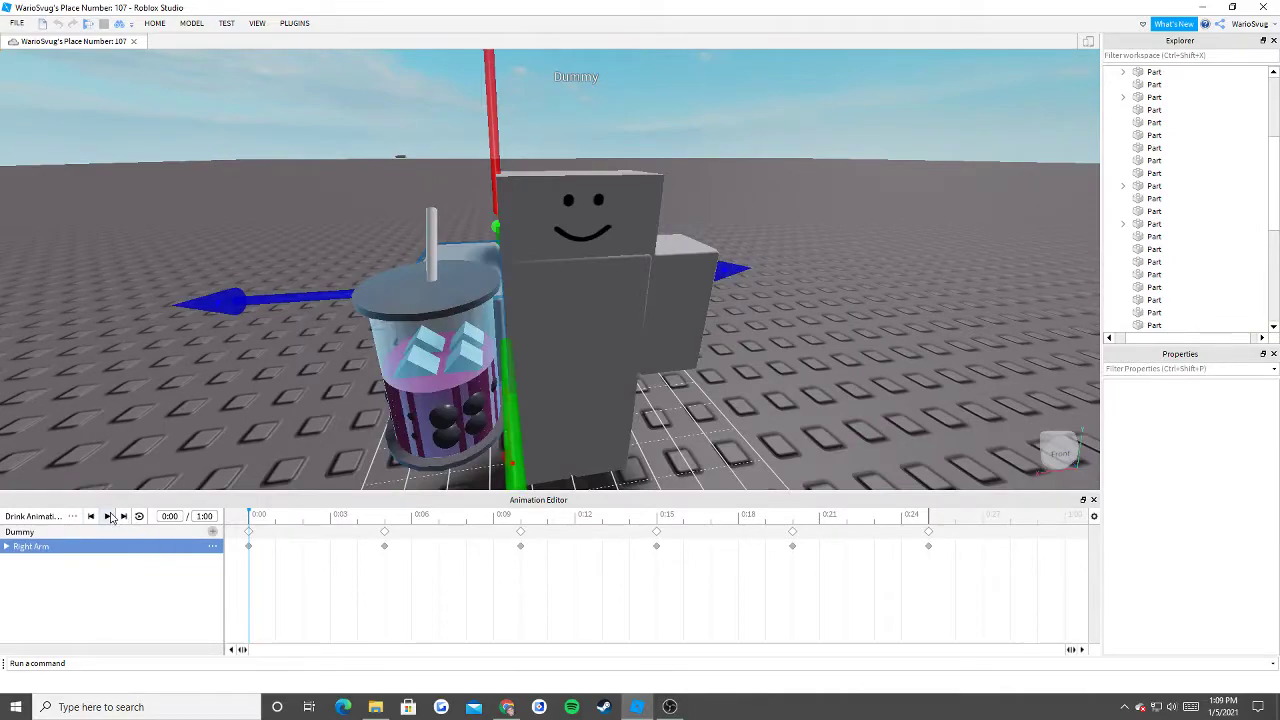
{"action": "left_click", "coordinate": [108, 516]}
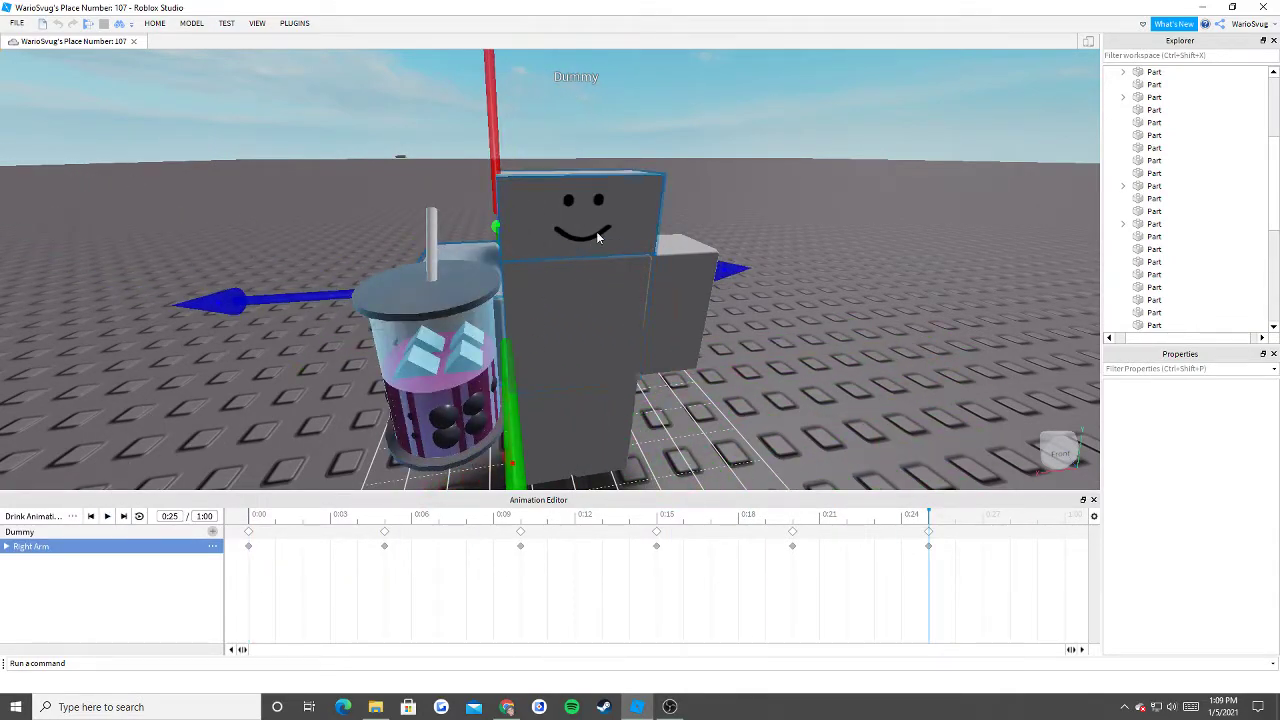
{"action": "left_click", "coordinate": [106, 516]}
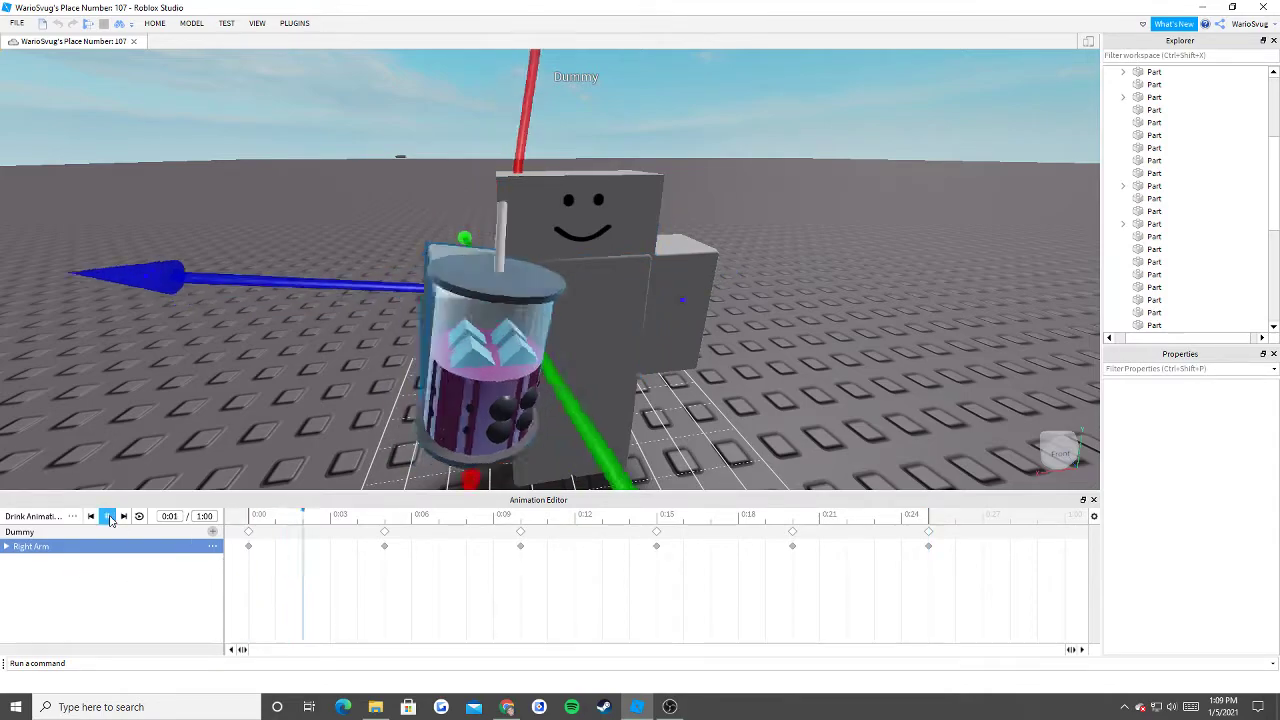
{"action": "right_click_drag", "start_coordinate": [640, 398], "coordinate": [634, 403]}
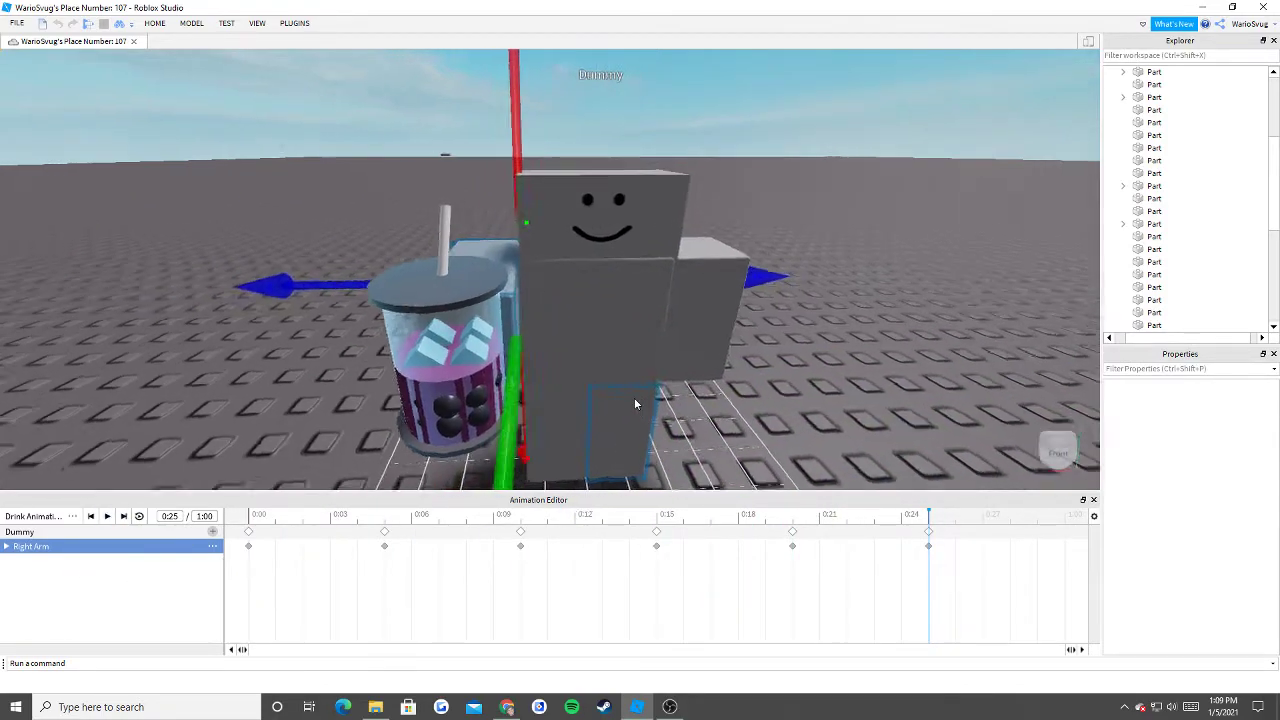
Shift the last three right-arm keyframes together so they run from 0:18 to 0:28.
{"action": "scroll", "coordinate": [634, 403], "scroll_direction": "down", "scroll_amount": 4}
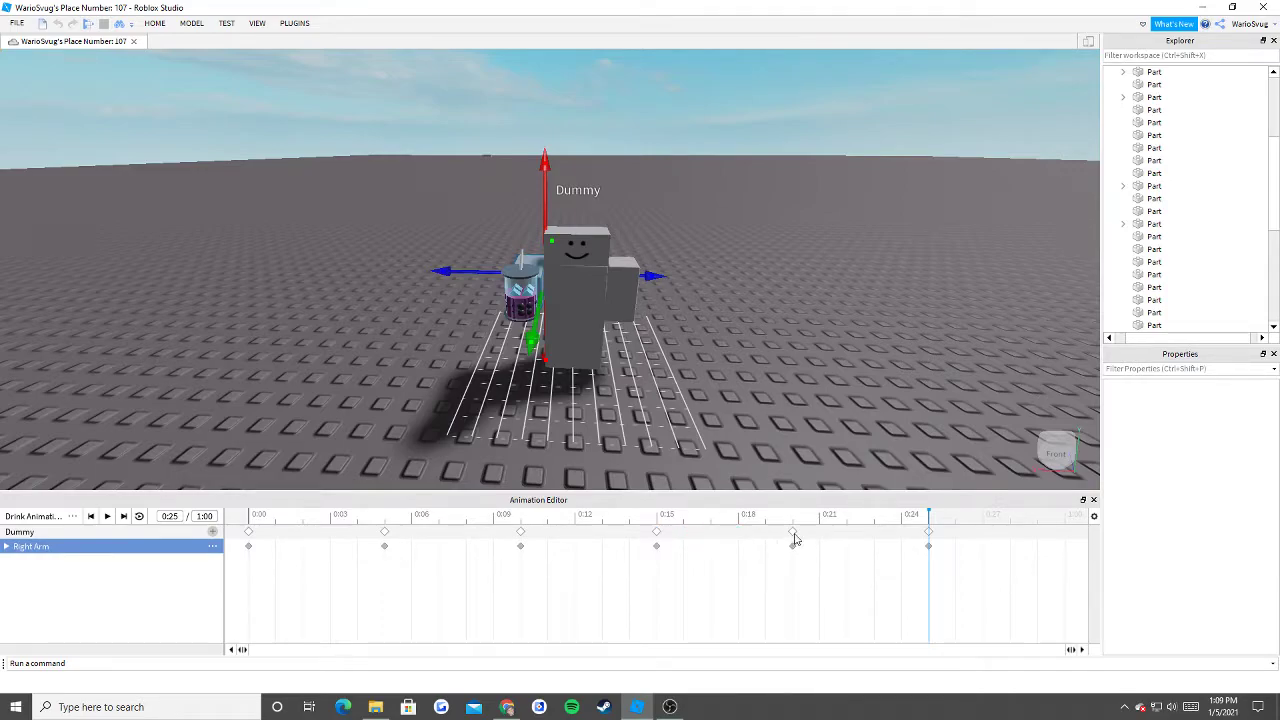
{"action": "left_click", "coordinate": [793, 532], "text": "ctrl"}
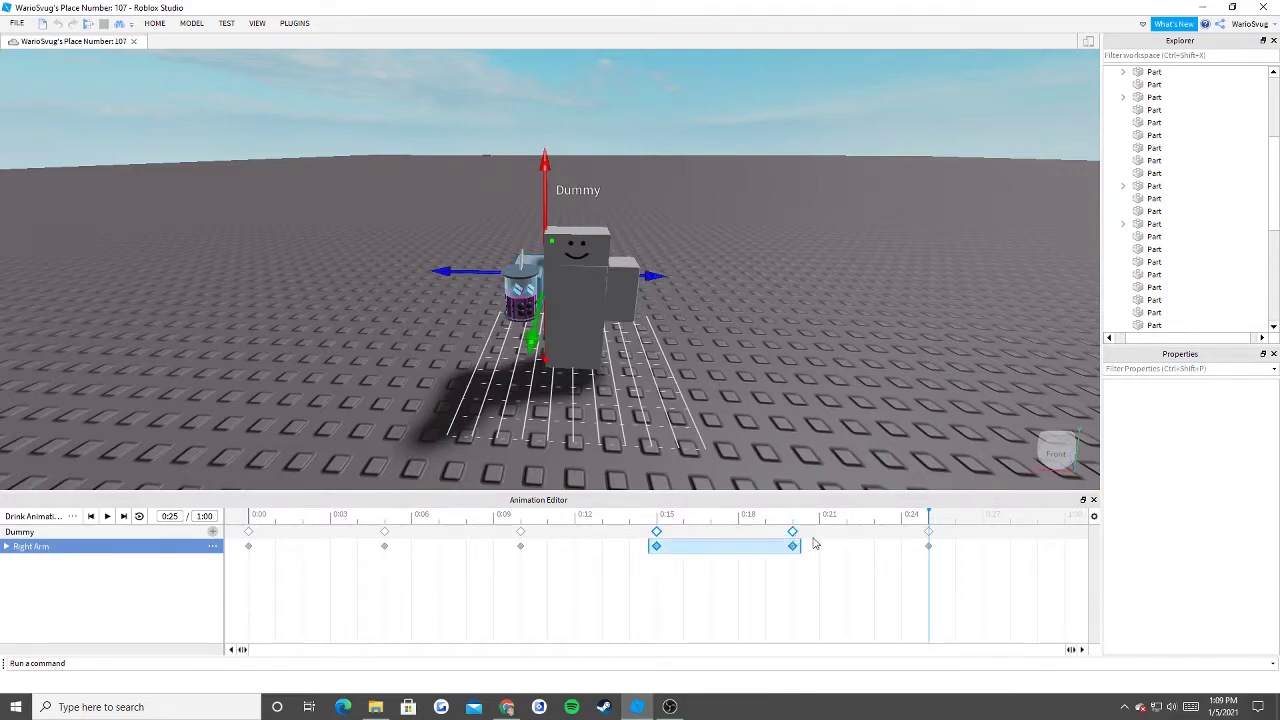
{"action": "left_click", "coordinate": [931, 535], "text": "ctrl"}
{"action": "left_click_drag", "start_coordinate": [931, 535], "coordinate": [1022, 538]}
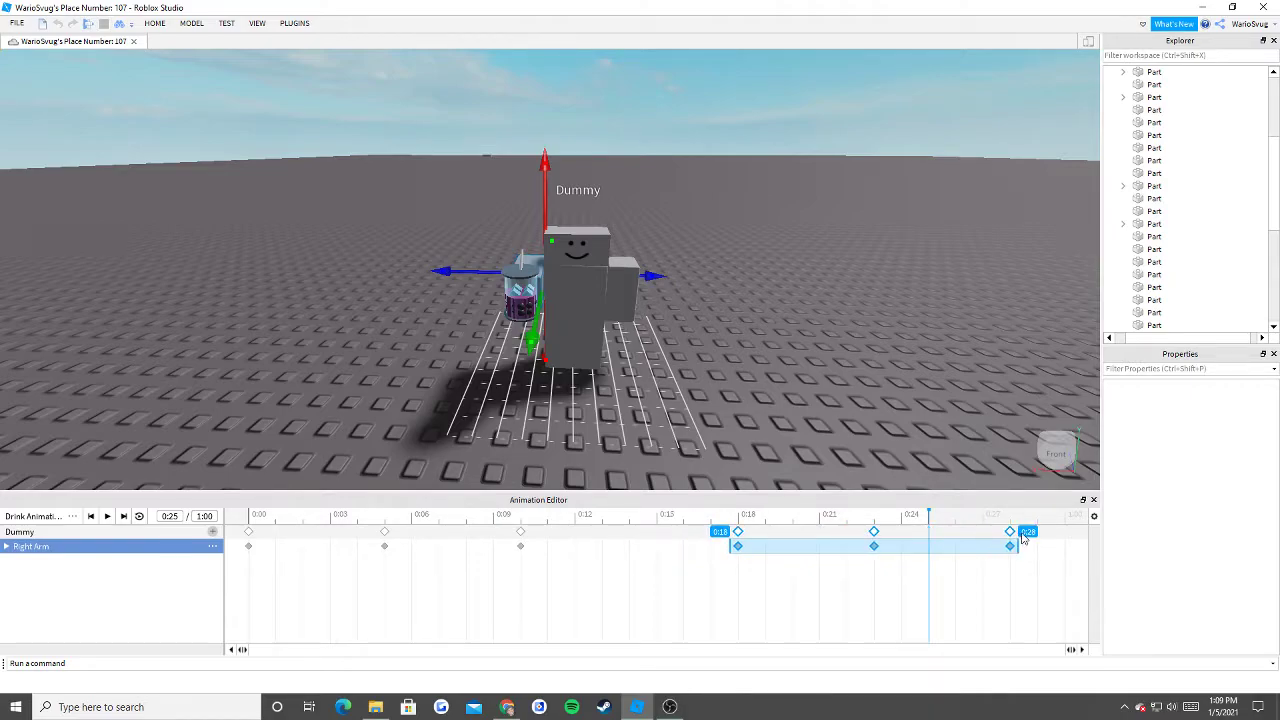
{"action": "left_click", "coordinate": [825, 401]}
Play the drink animation and watch the arm and cup from the front.
{"action": "scroll", "coordinate": [566, 290], "scroll_direction": "up", "scroll_amount": 4}
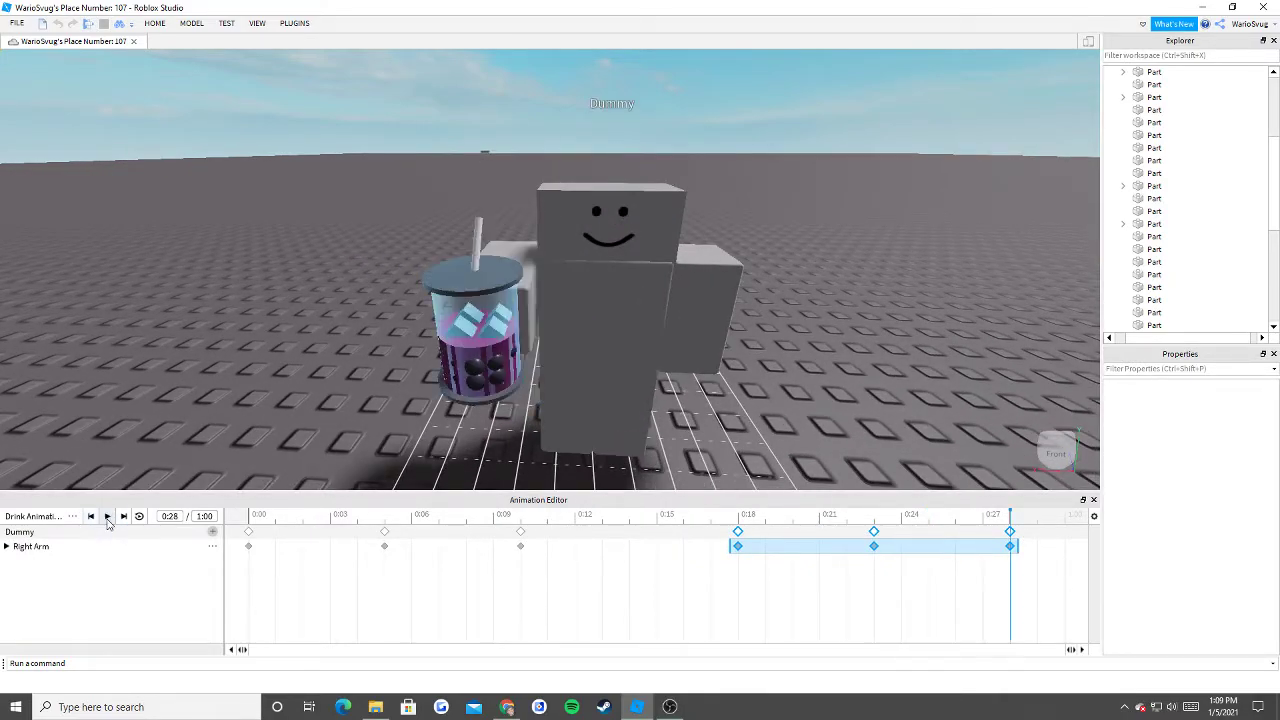
{"action": "left_click", "coordinate": [107, 519]}
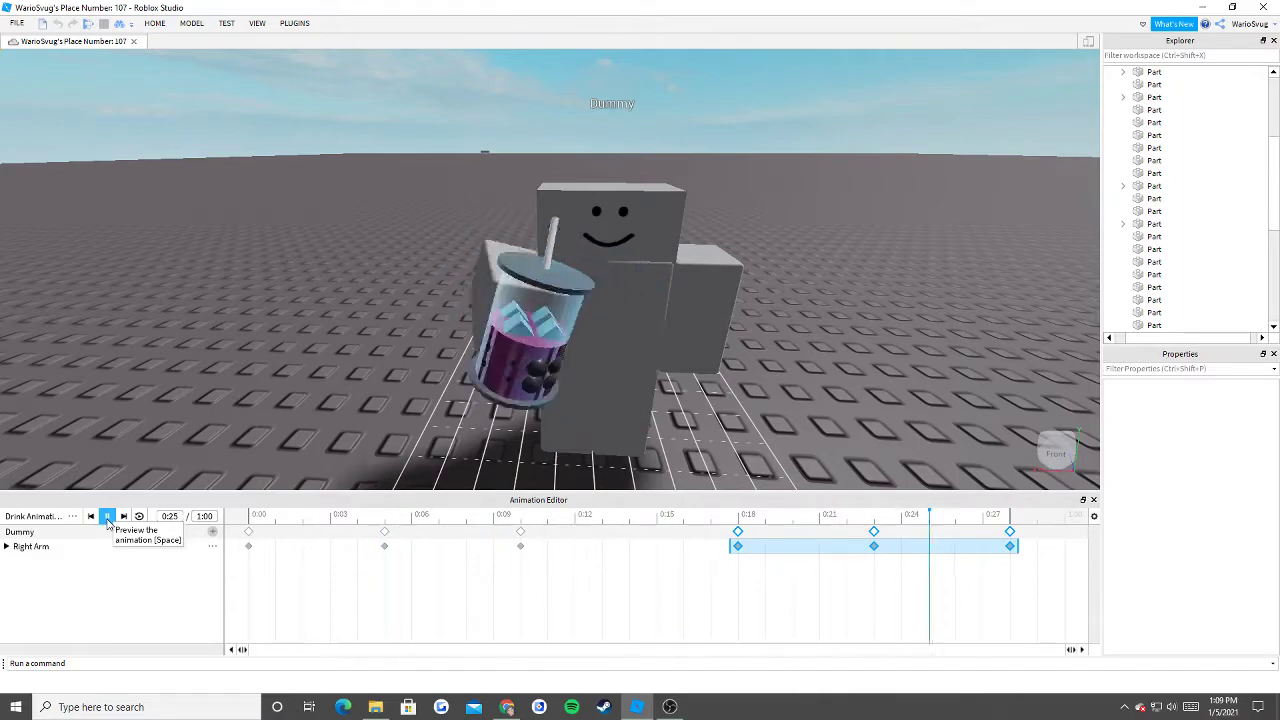
{"action": "left_click", "coordinate": [107, 519]}
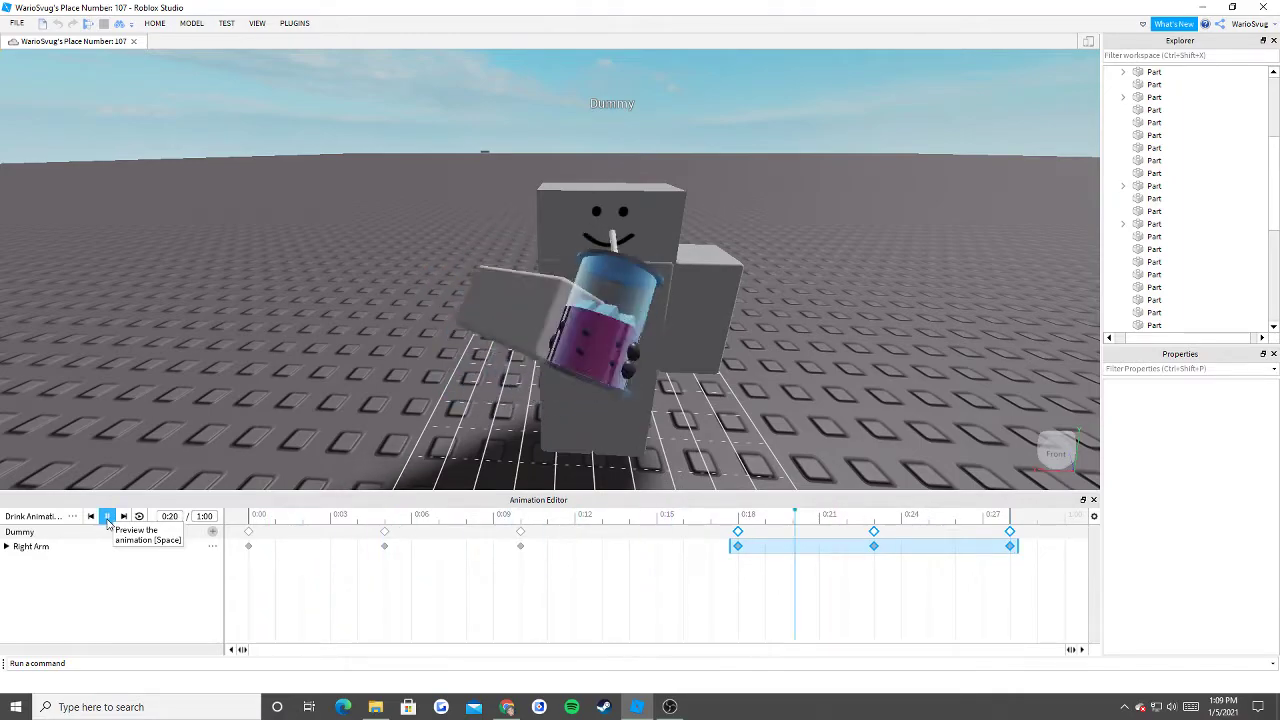
{"action": "scroll", "coordinate": [728, 296], "scroll_direction": "down", "scroll_amount": 5}
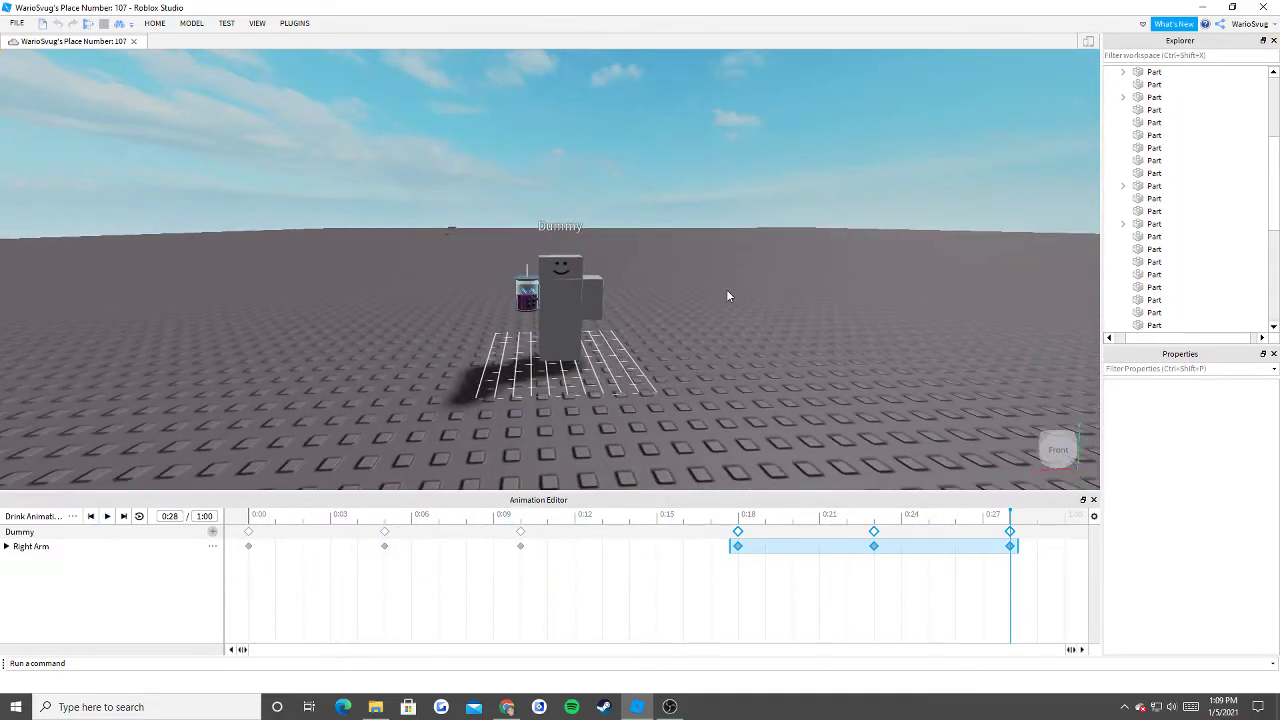
{"action": "scroll", "coordinate": [651, 286], "scroll_direction": "up", "scroll_amount": 3}
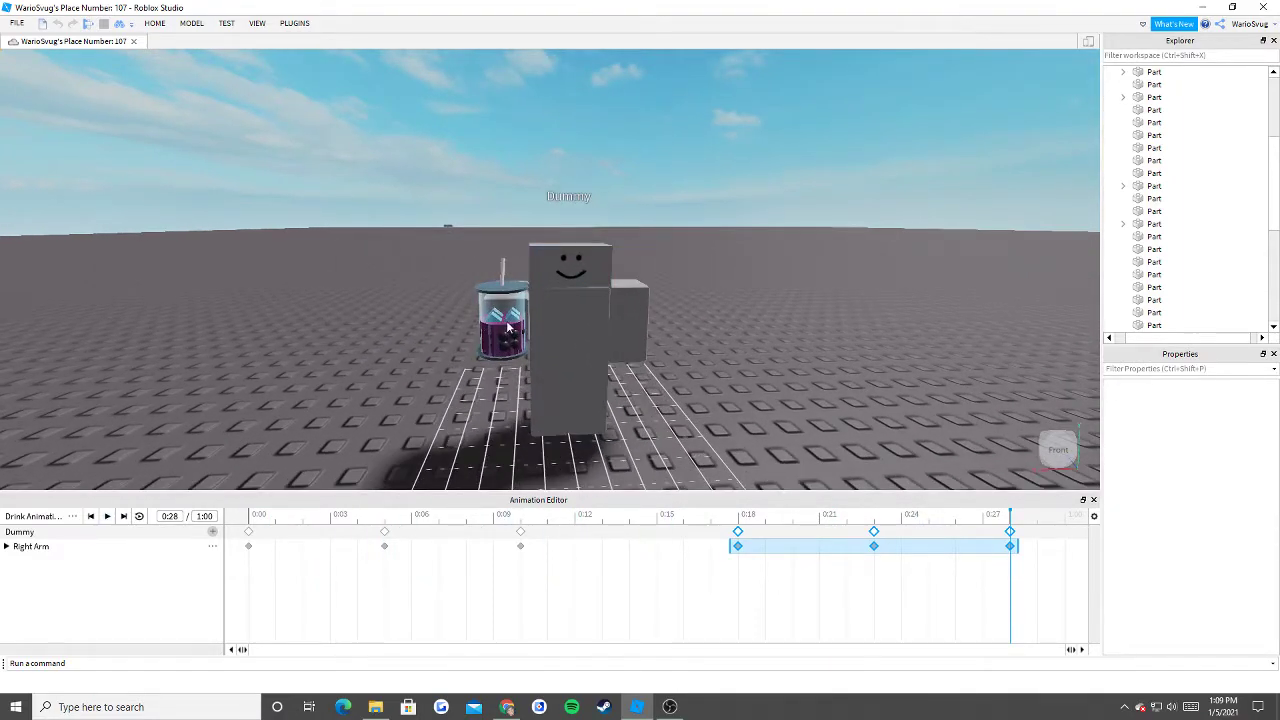
{"action": "right_click_drag", "start_coordinate": [370, 212], "coordinate": [423, 239]}
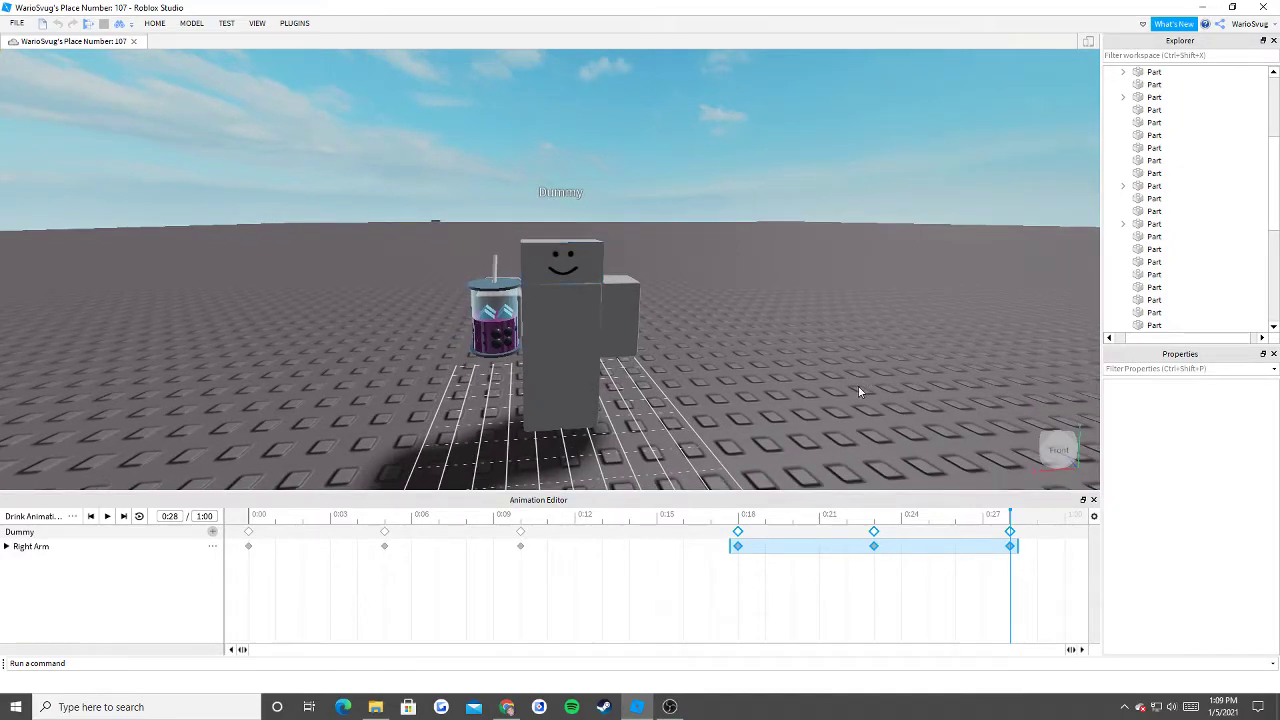
Return the playhead to 0:00 and export the animation as Drink Animation3 with the description BruhMoment.
{"action": "left_click", "coordinate": [383, 597]}
{"action": "left_click", "coordinate": [250, 518]}
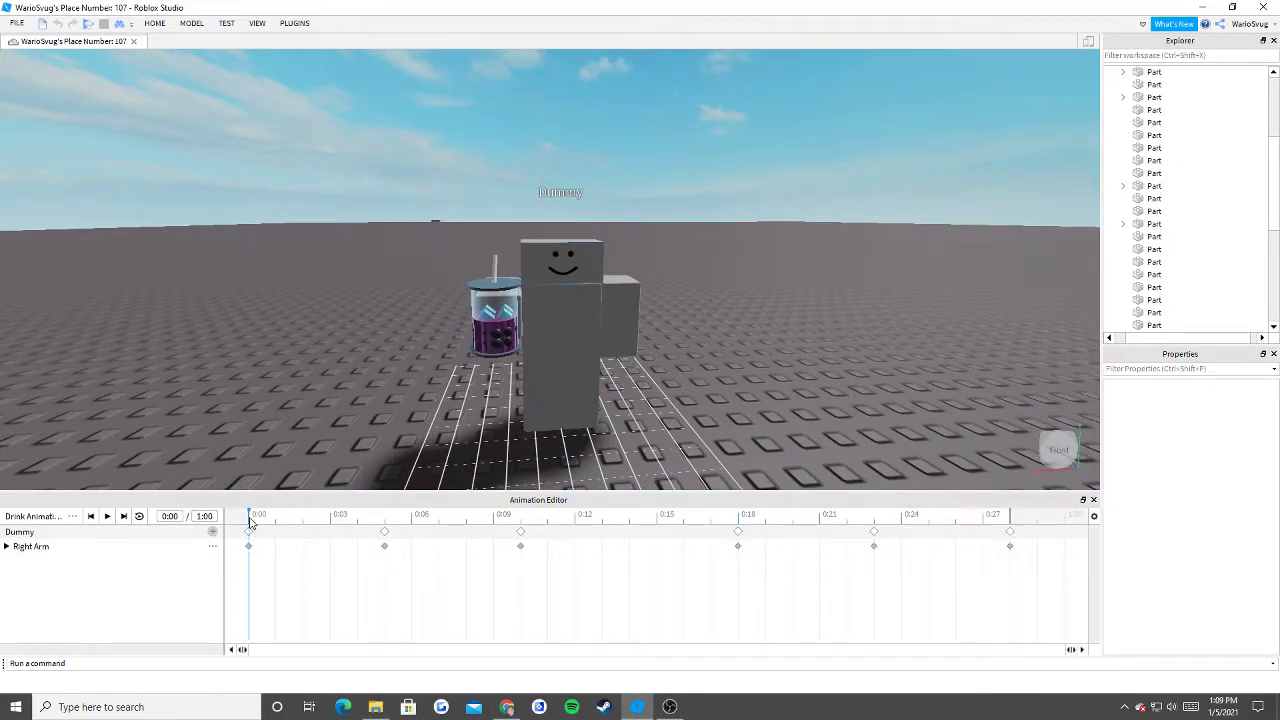
{"action": "left_click", "coordinate": [73, 516]}
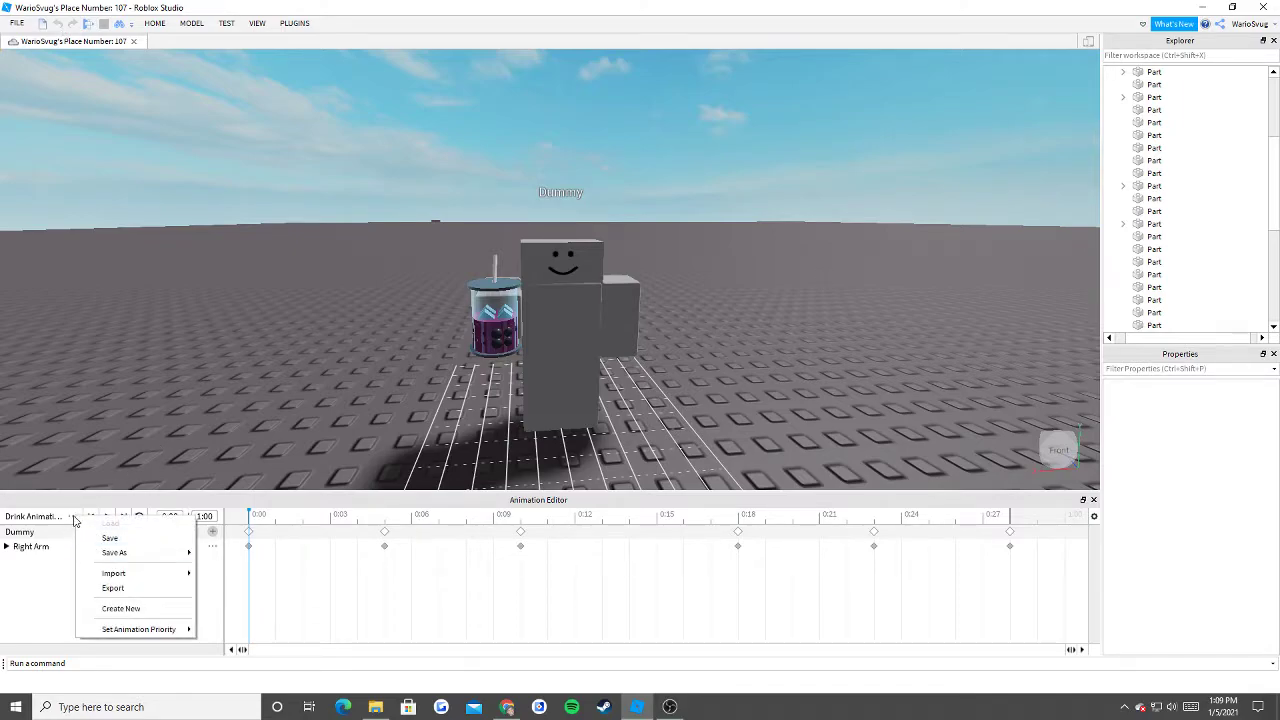
{"action": "left_click", "coordinate": [182, 589]}
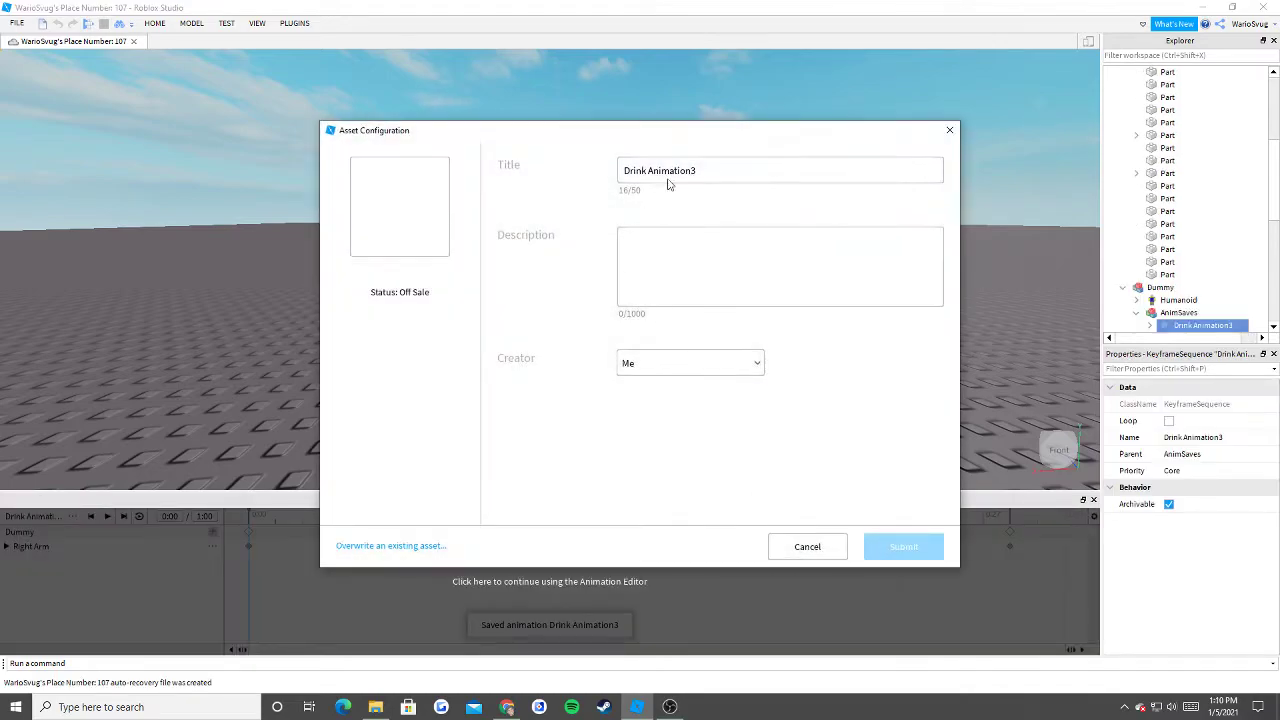
{"action": "left_click", "coordinate": [727, 176]}
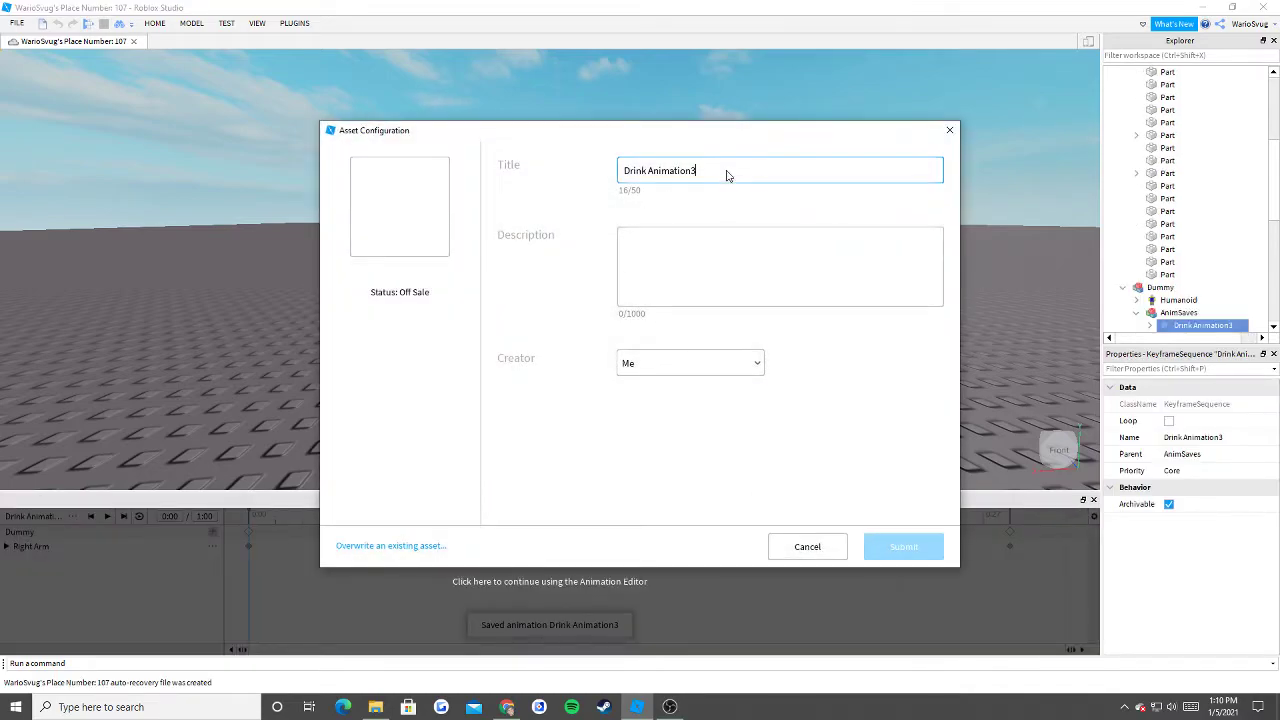
{"action": "left_click", "coordinate": [718, 260]}
{"action": "type", "text": "BruhMoment"}
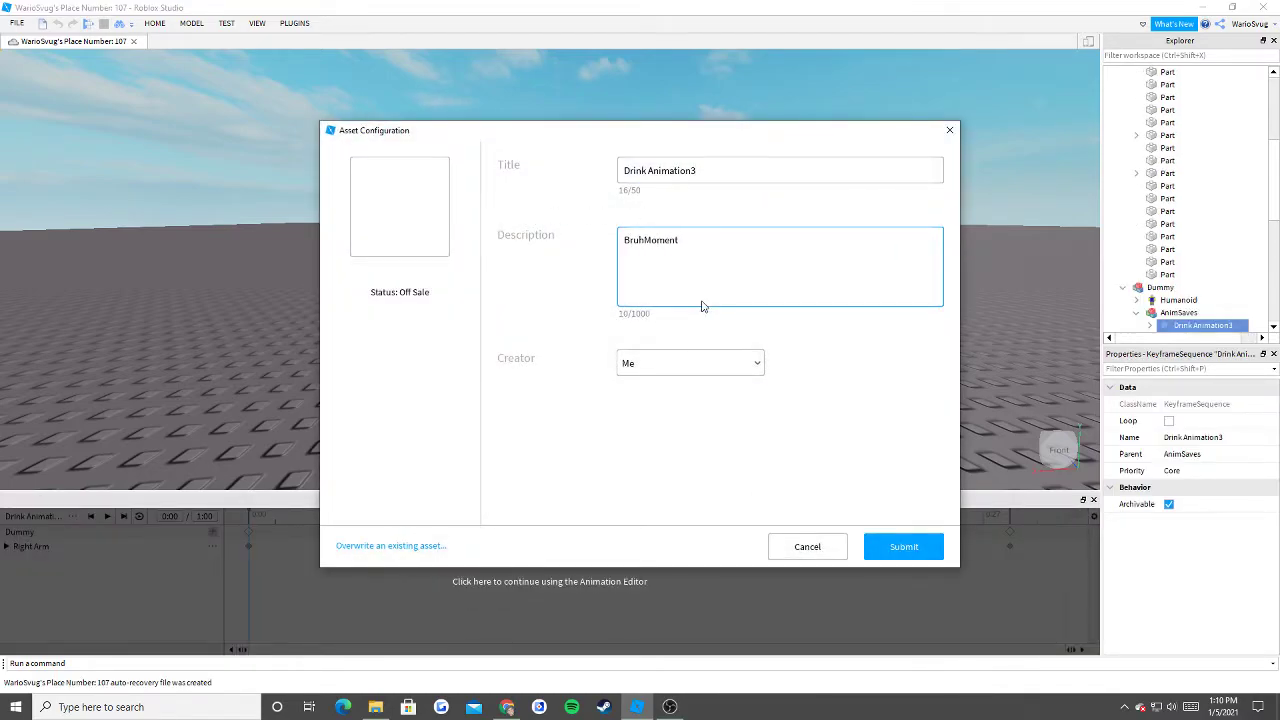
{"action": "left_click", "coordinate": [902, 546]}
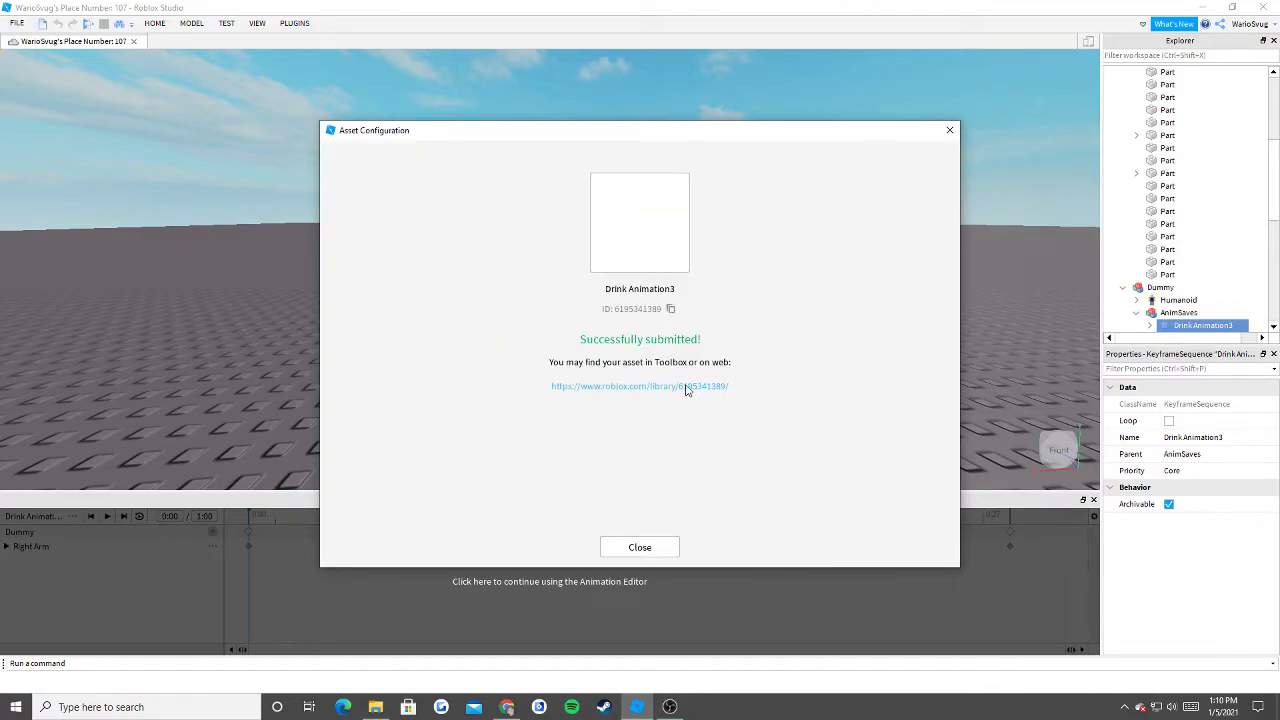
Open the submitted animation's library page in the browser, select the asset ID in its web address, and return to Roblox Studio.
{"action": "left_click", "coordinate": [716, 388]}
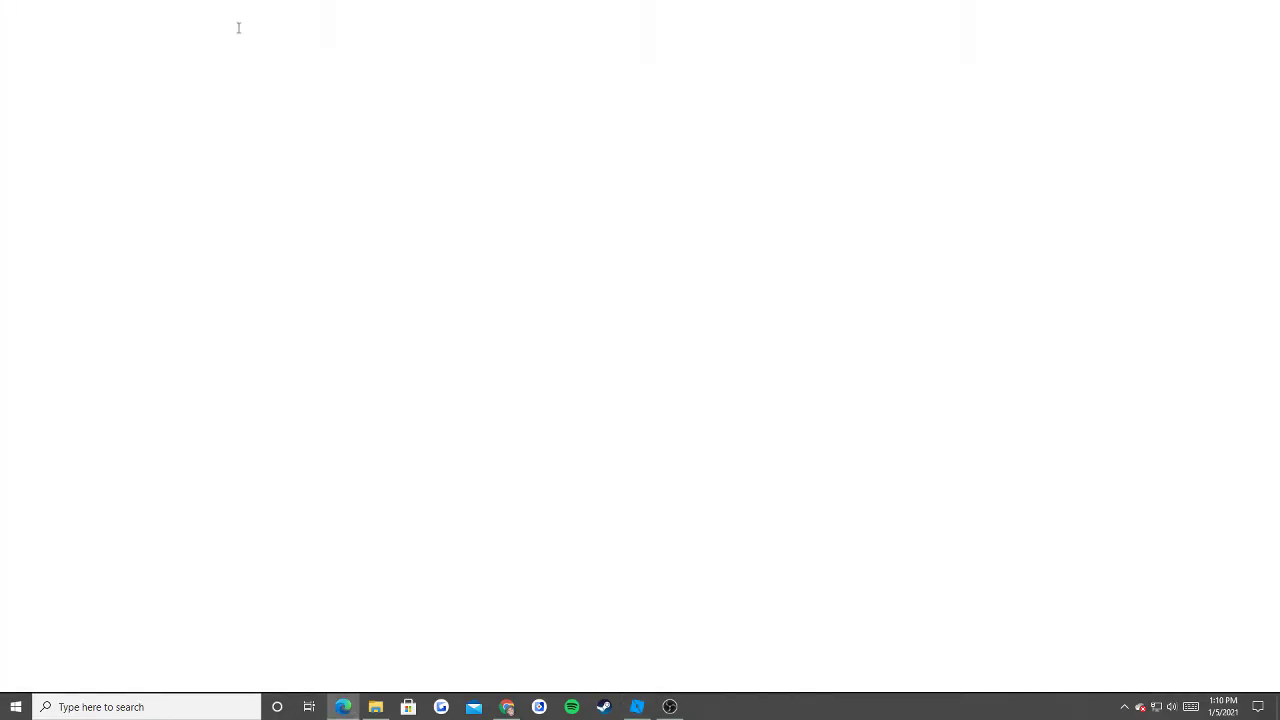
{"action": "left_click_drag", "start_coordinate": [274, 34], "coordinate": [334, 34]}
{"action": "left_click", "coordinate": [1263, 9]}
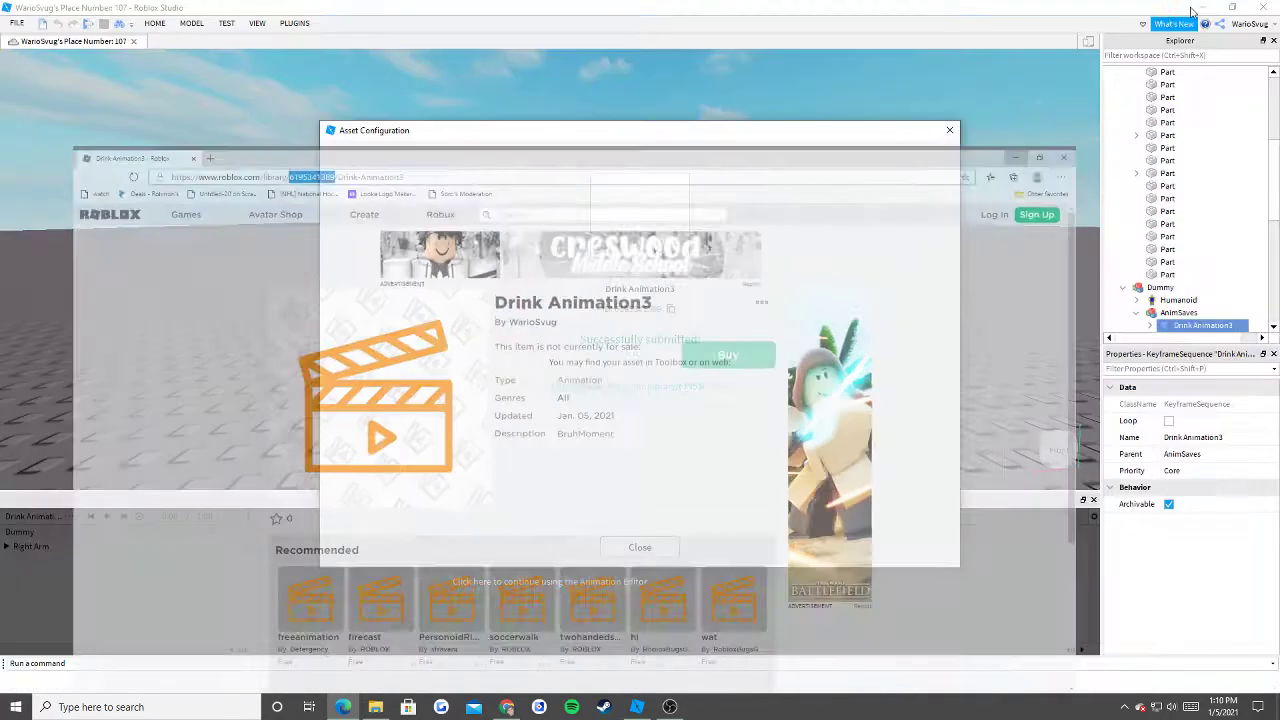
Close the asset configuration dialog and the Animation Editor.
{"action": "left_click", "coordinate": [951, 131]}
{"action": "left_click", "coordinate": [1093, 499]}
{"action": "right_click_drag", "start_coordinate": [769, 292], "coordinate": [769, 372]}
{"action": "scroll", "coordinate": [769, 292], "scroll_direction": "down", "scroll_amount": 3}
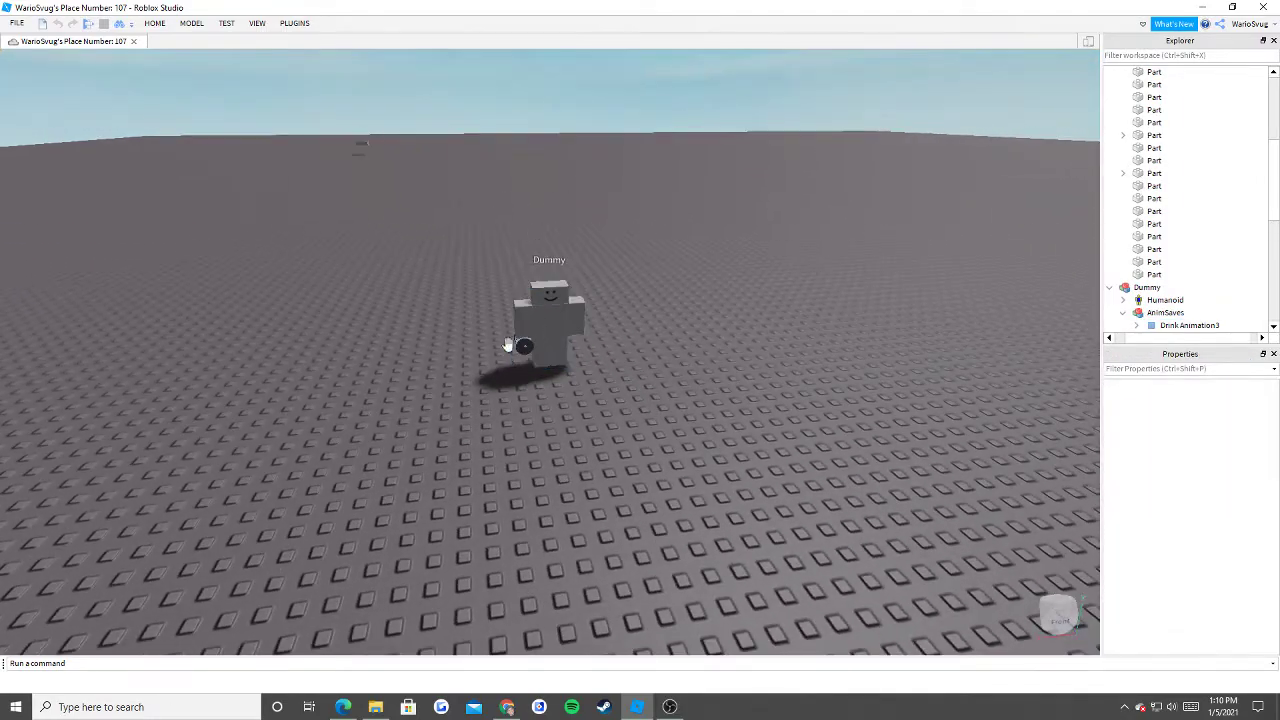